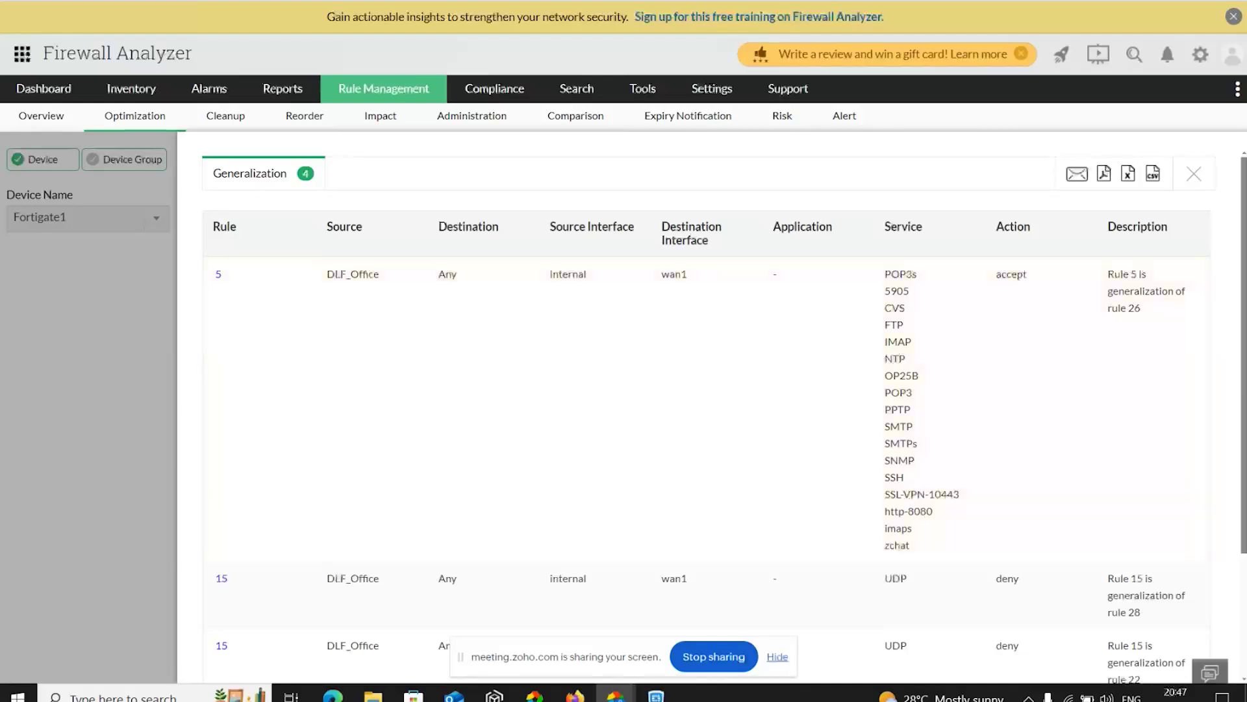
- Close the Generalization anomaly details and open the Rule Suggestion reports for Fortigate1
{"action": "left_click", "coordinate": [1194, 175]}
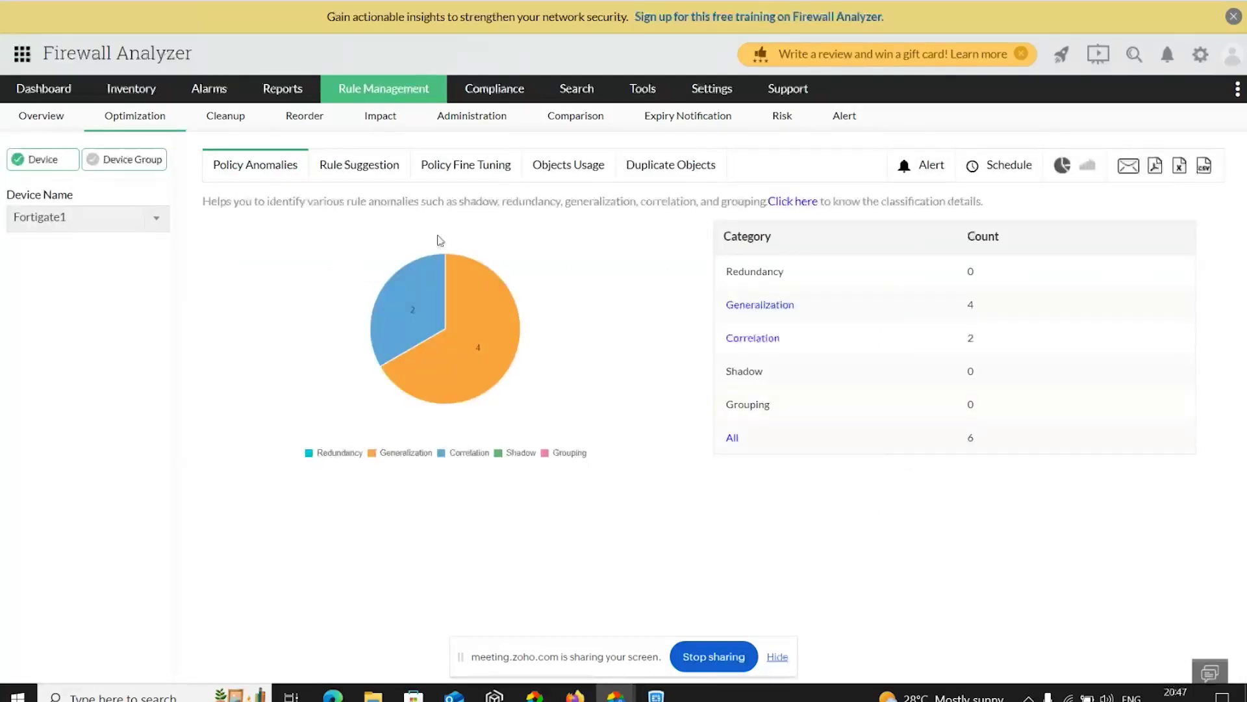
{"action": "left_click", "coordinate": [335, 159]}
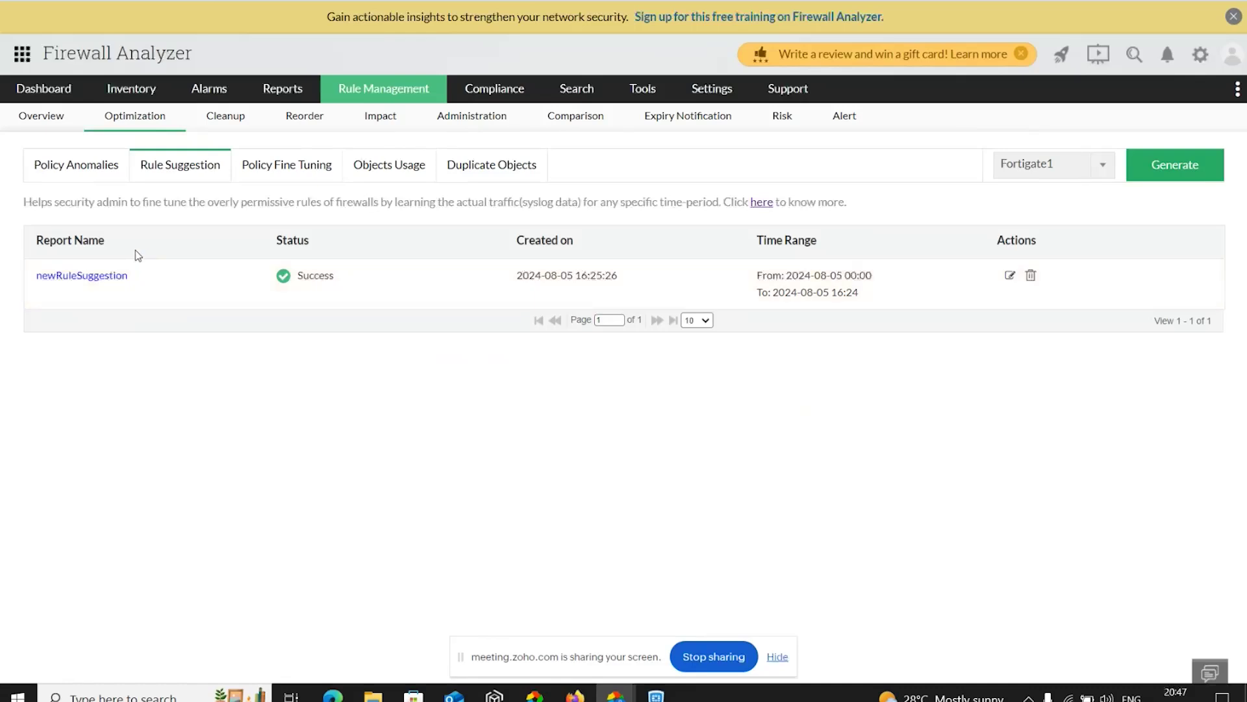
- Open Policy Fine Tuning for rule 2 on Fortigate1 and set the time range to Last 7 Days
{"action": "left_click", "coordinate": [281, 164]}
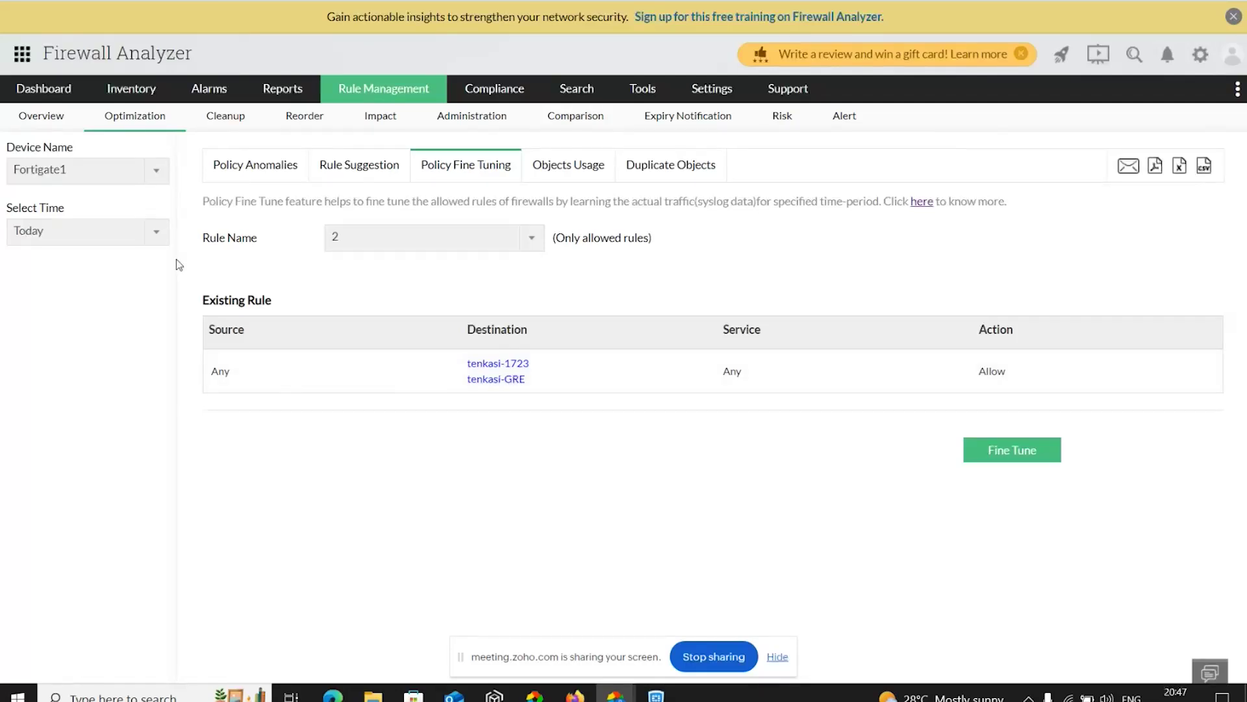
{"action": "left_click", "coordinate": [157, 234]}
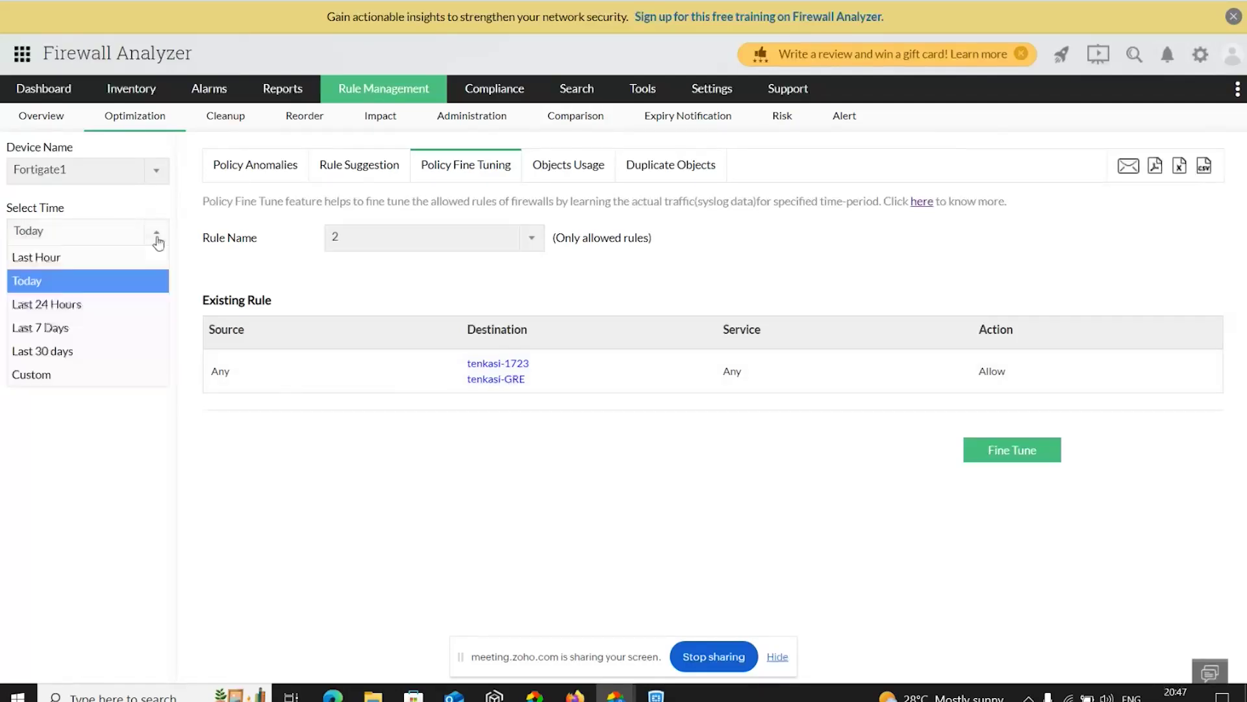
{"action": "left_click", "coordinate": [106, 327]}
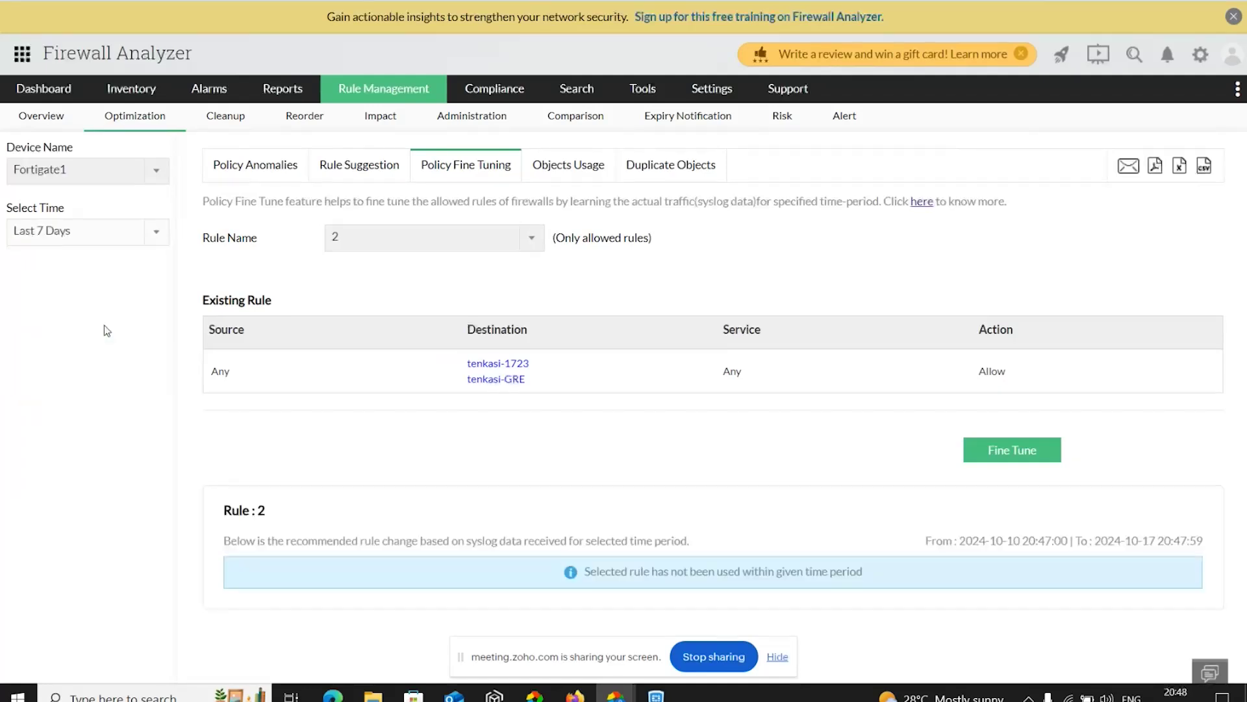
- Open the objectUsage report and examine the top rules and top IP addresses for the Sales_Dept network object
{"action": "left_click", "coordinate": [568, 170]}
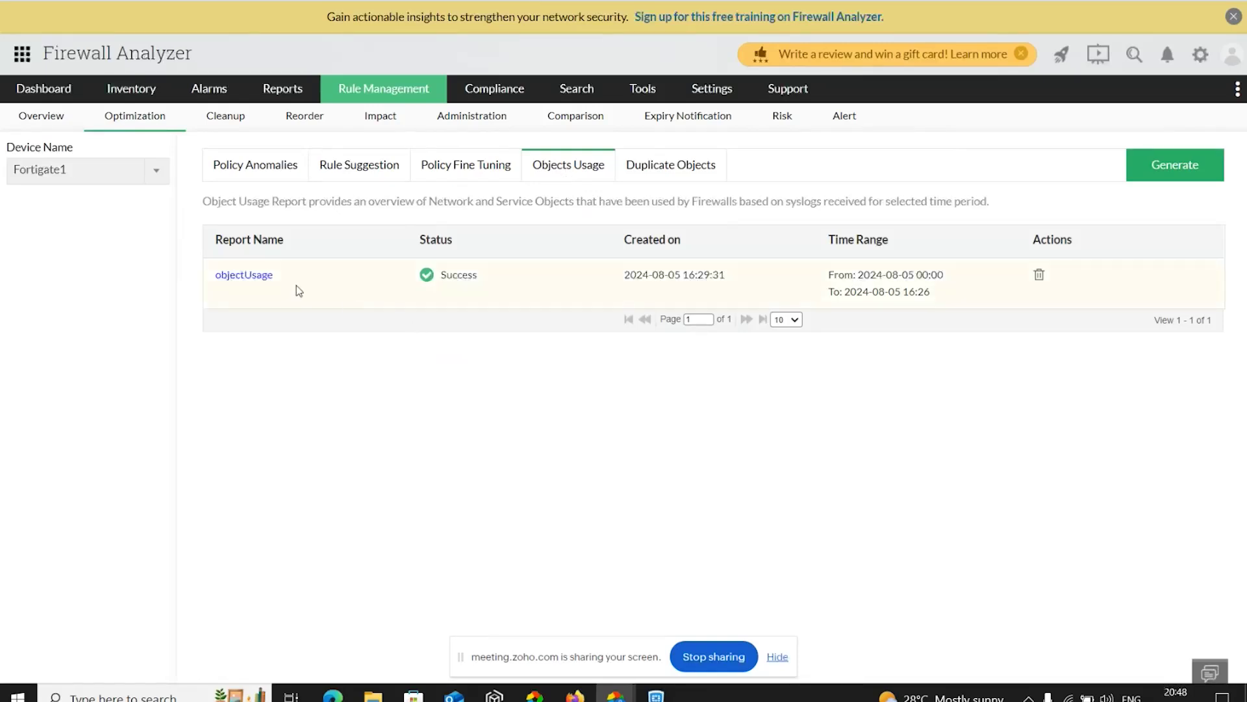
{"action": "left_click", "coordinate": [263, 280]}
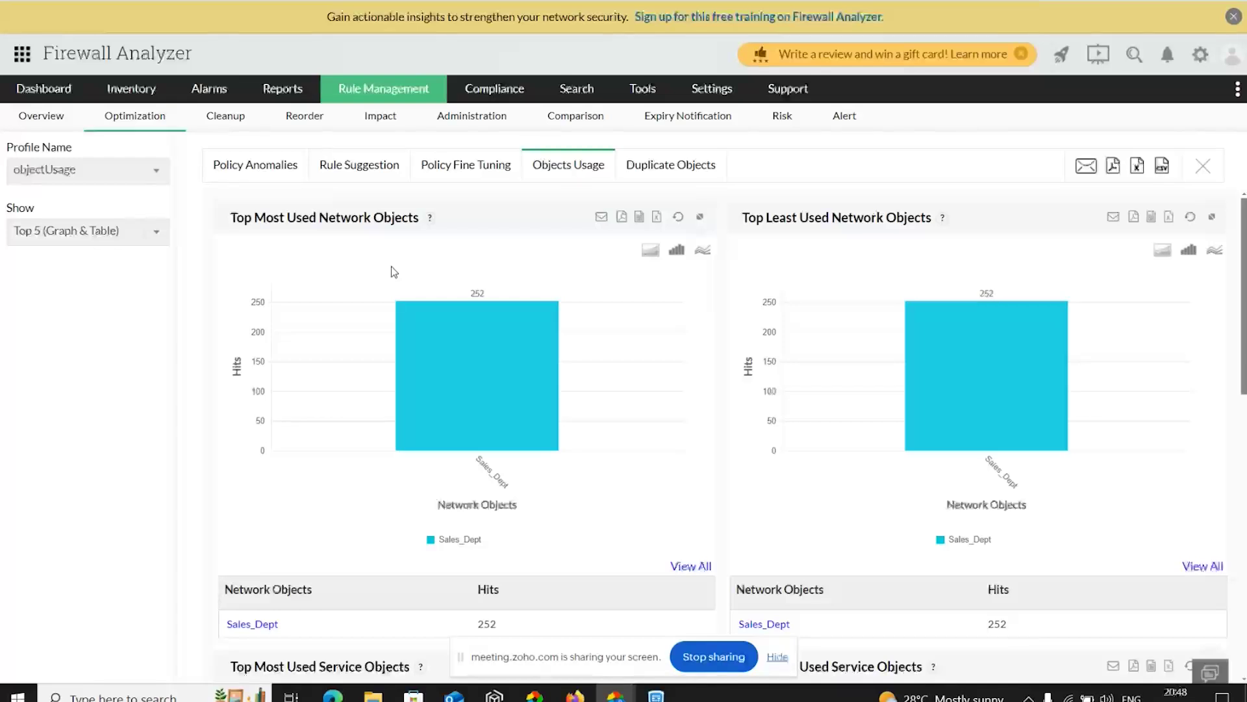
{"action": "mouse_move", "coordinate": [484, 374]}
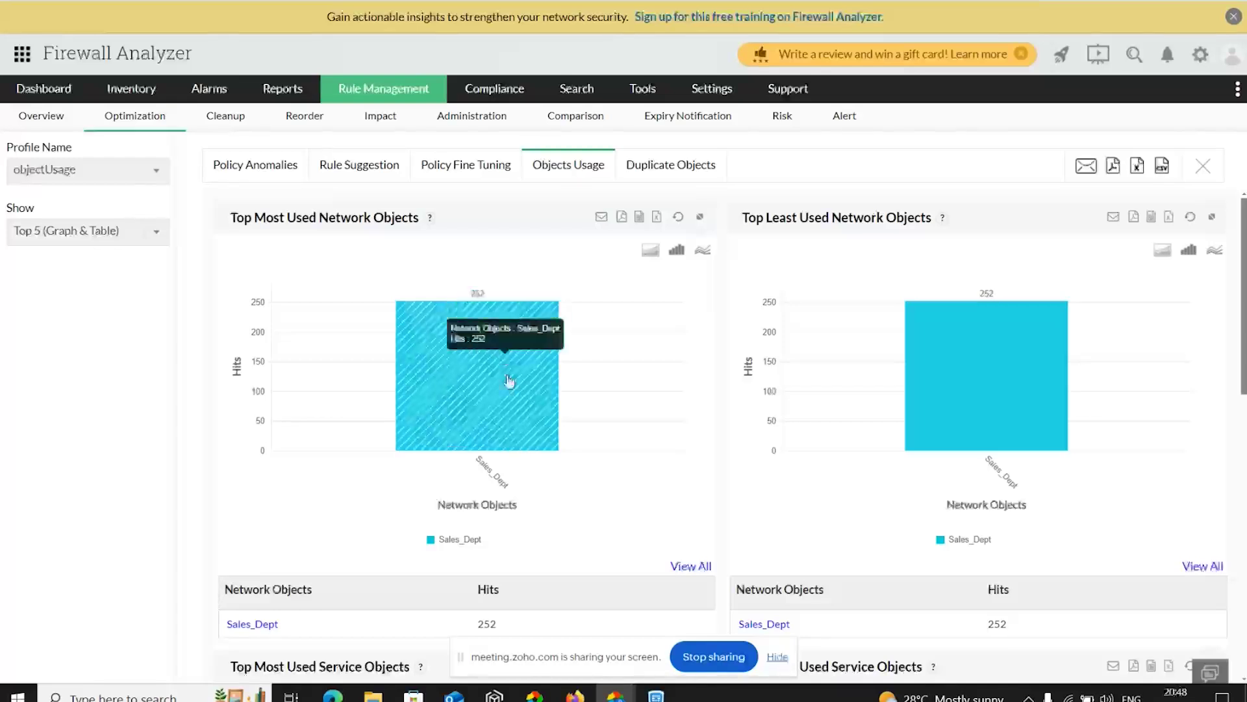
{"action": "left_click", "coordinate": [478, 422]}
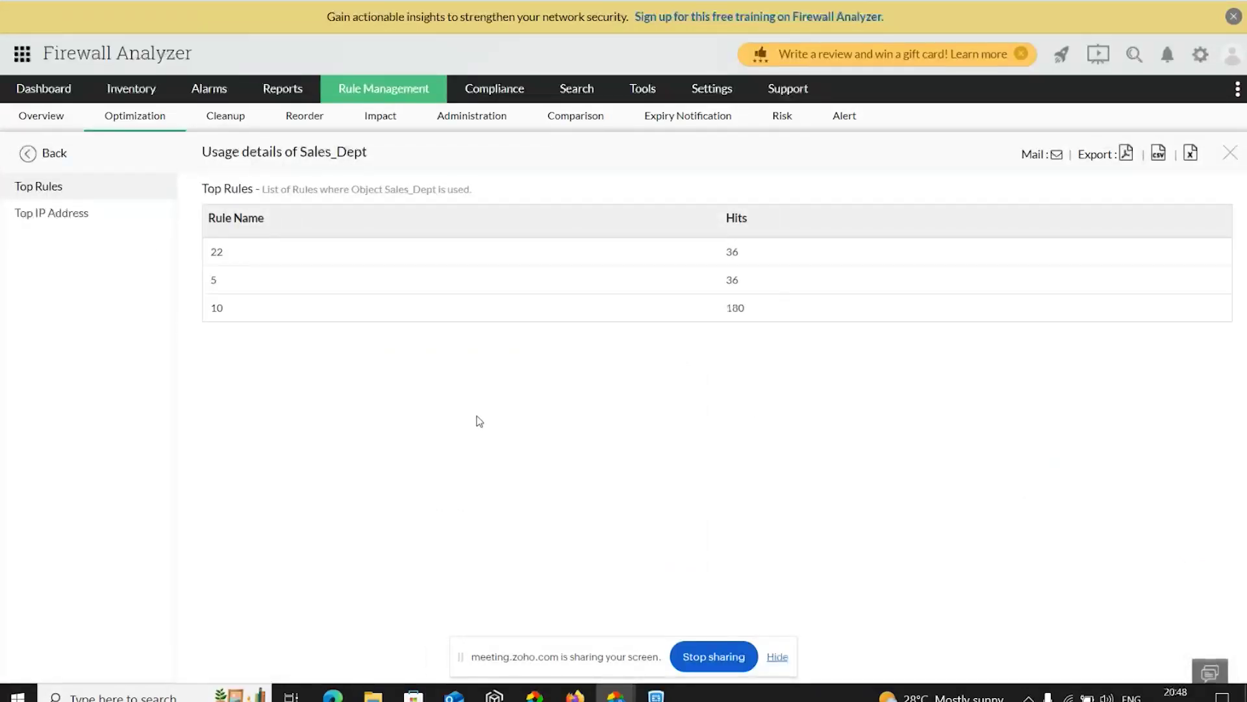
{"action": "left_click", "coordinate": [42, 217]}
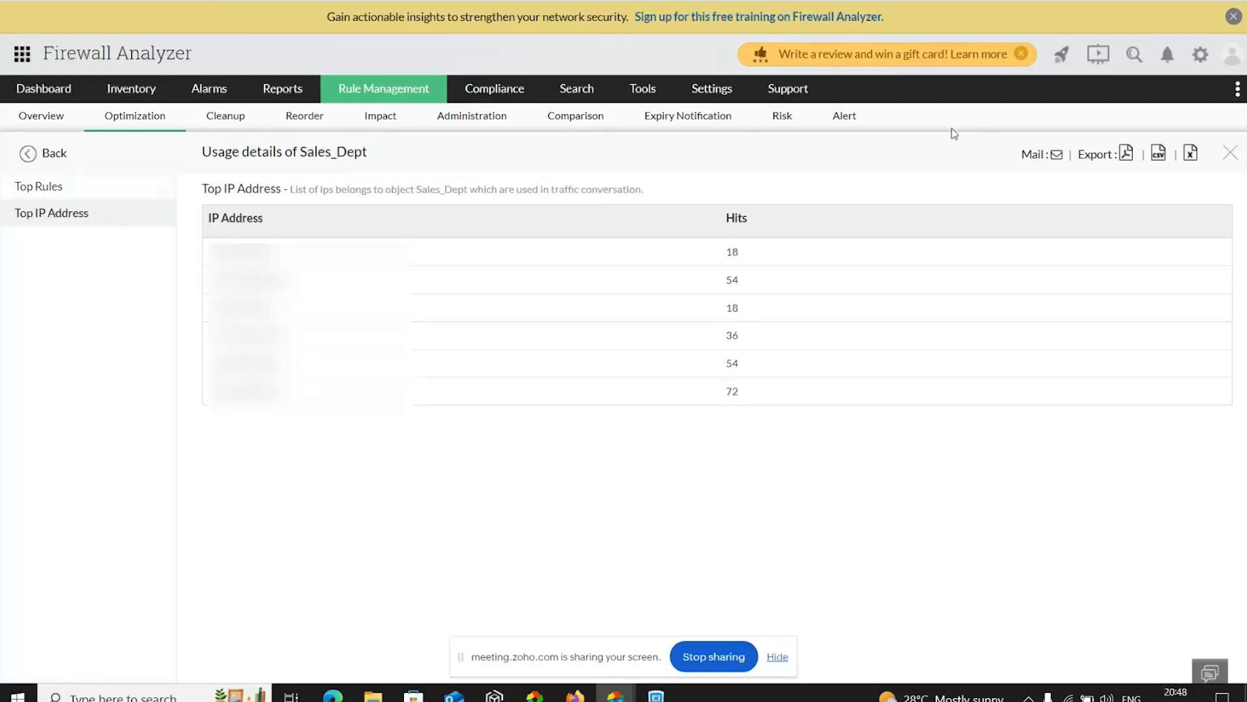
{"action": "left_click", "coordinate": [1229, 155]}
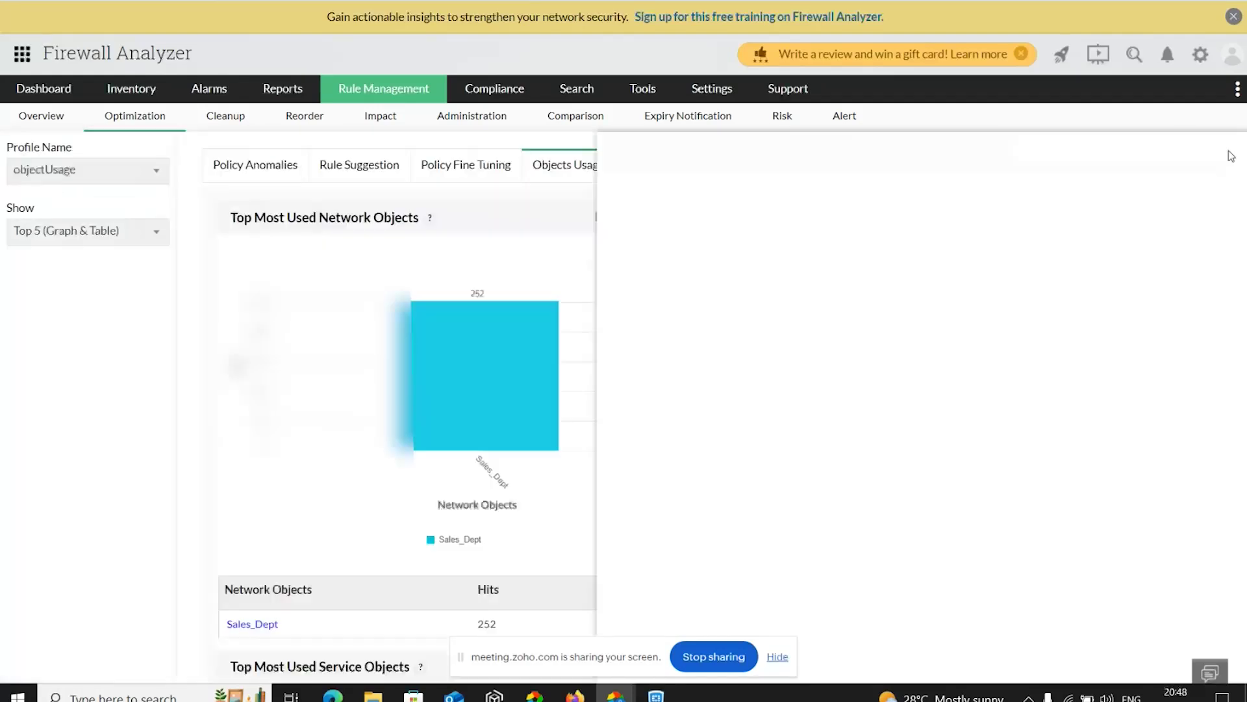
- Look through the service and unused object sections of the usage report, and open the Duplicate Objects report
{"action": "scroll", "coordinate": [809, 299], "scroll_direction": "down", "scroll_amount": 3}
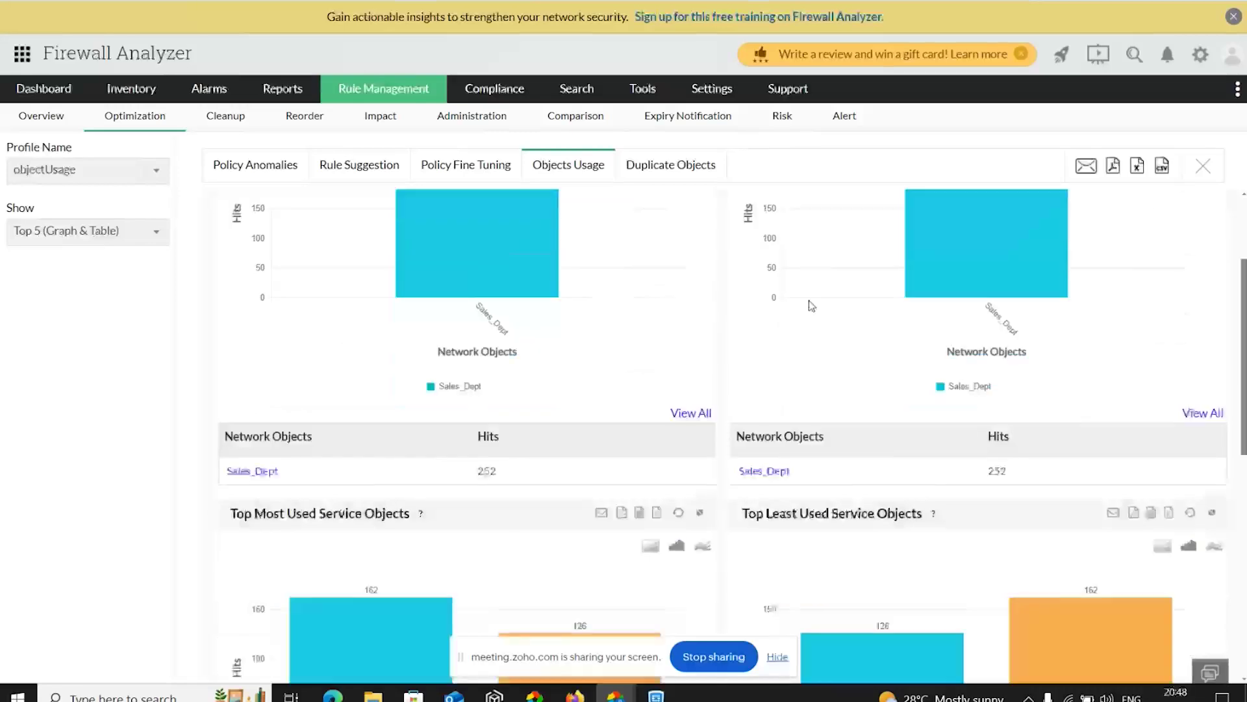
{"action": "scroll", "coordinate": [811, 305], "scroll_direction": "down", "scroll_amount": 6}
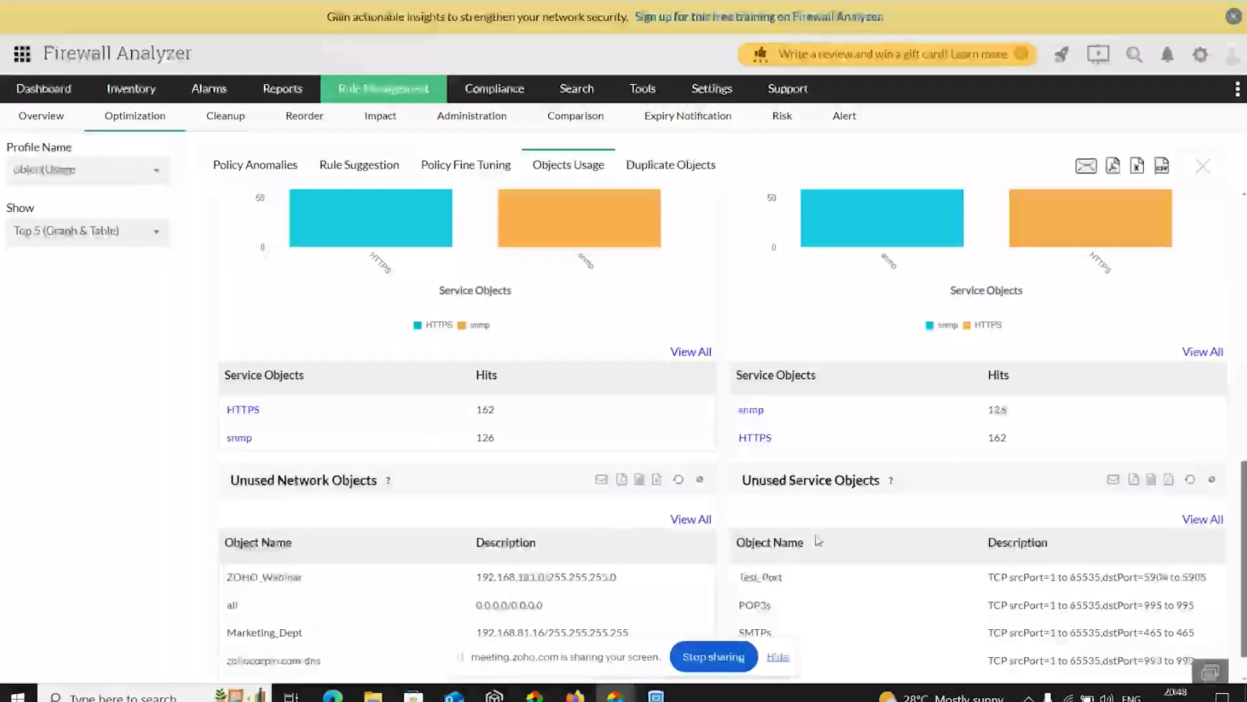
{"action": "scroll", "coordinate": [653, 410], "scroll_direction": "up", "scroll_amount": 10}
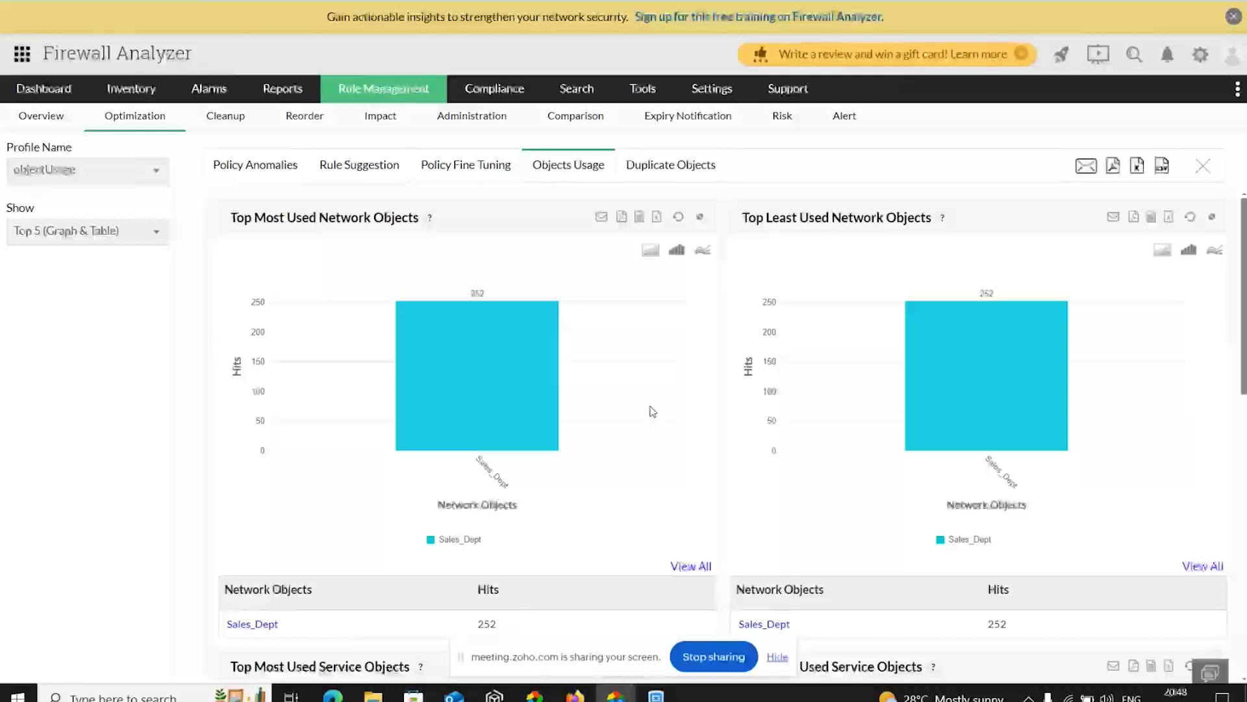
{"action": "left_click", "coordinate": [673, 170]}
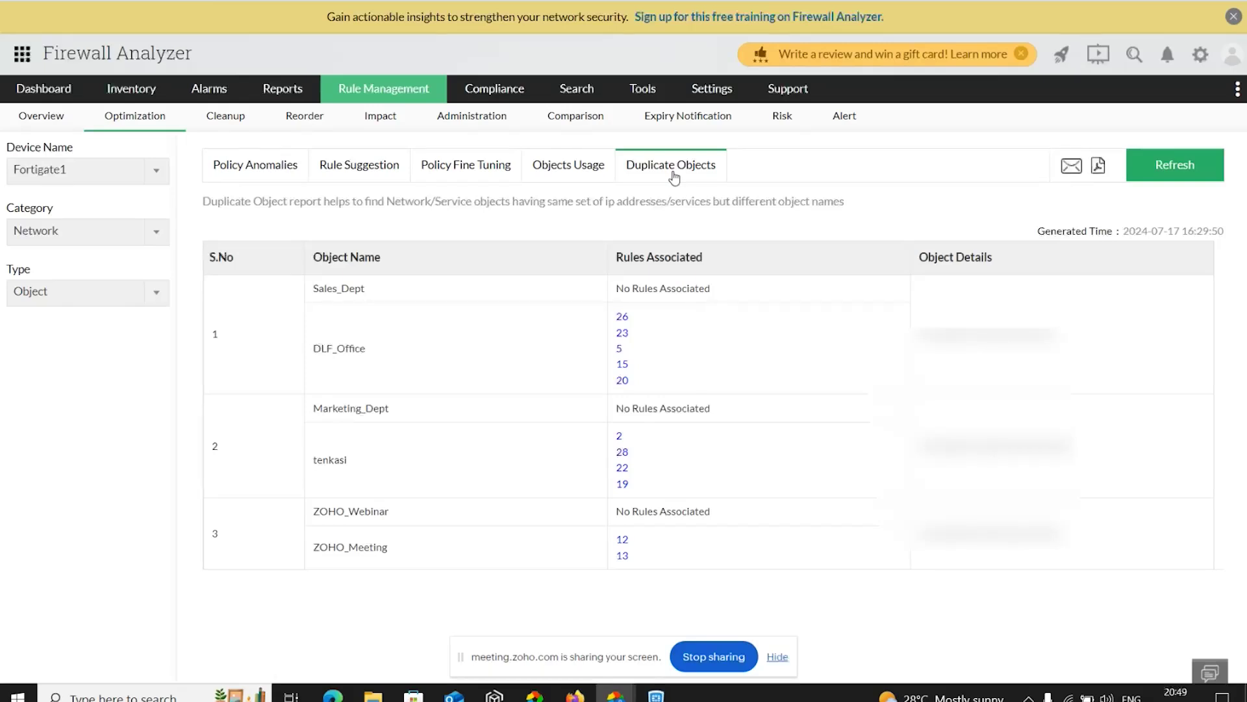
- Switch to the presentation and advance from the Anomalies slide to the Rule reorder slide
{"action": "key", "text": "alt+Tab"}
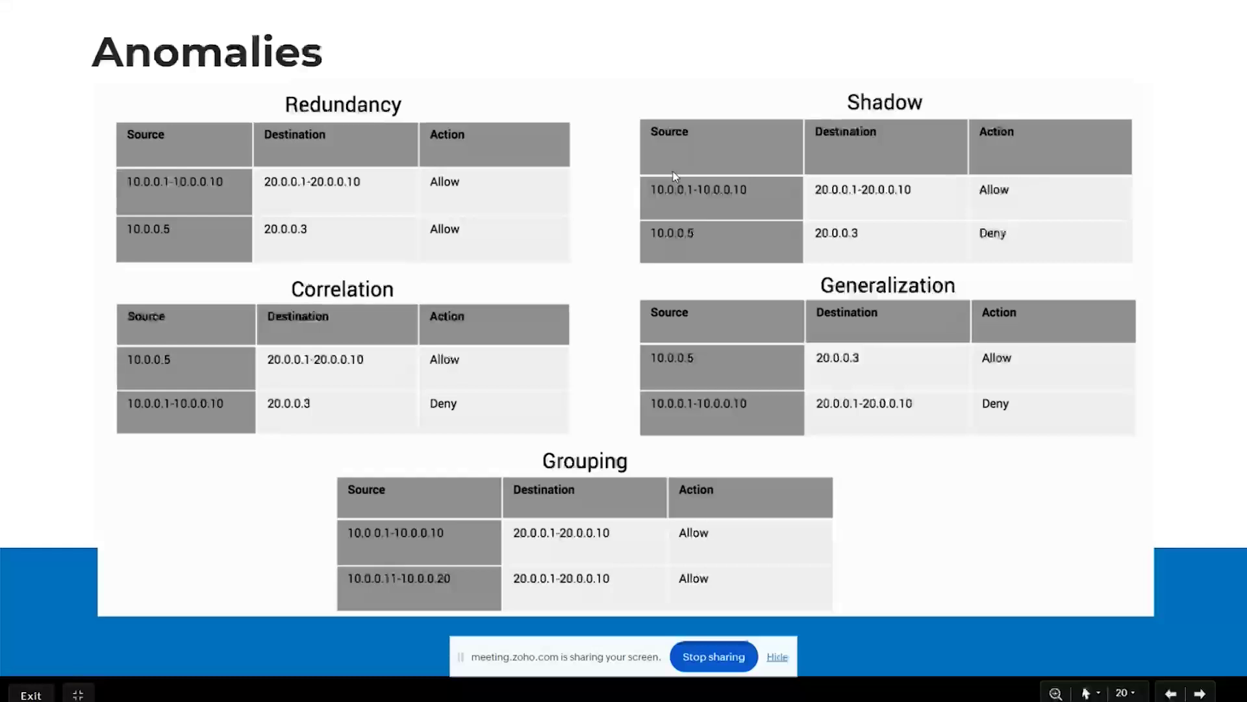
{"action": "key", "text": "Right"}
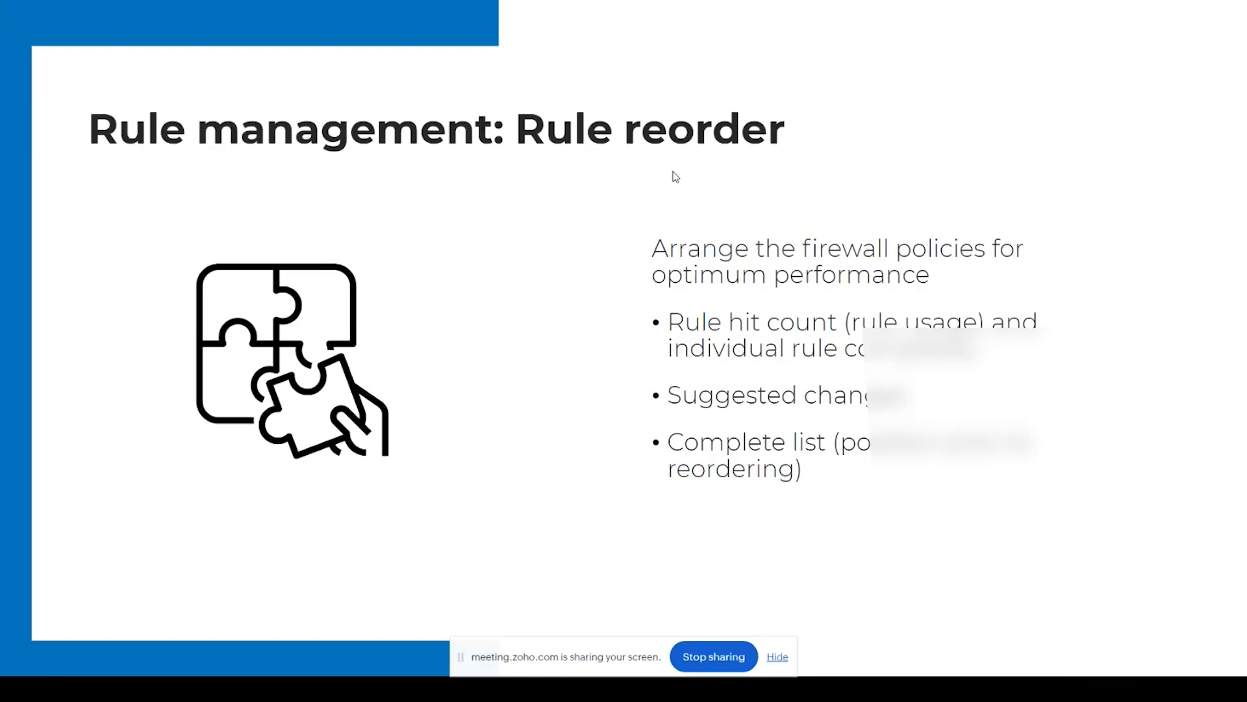
- Switch back to Firewall Analyzer and view the suggested and complete rule reorder changes for Fortigate1
{"action": "key", "text": "alt+Tab"}
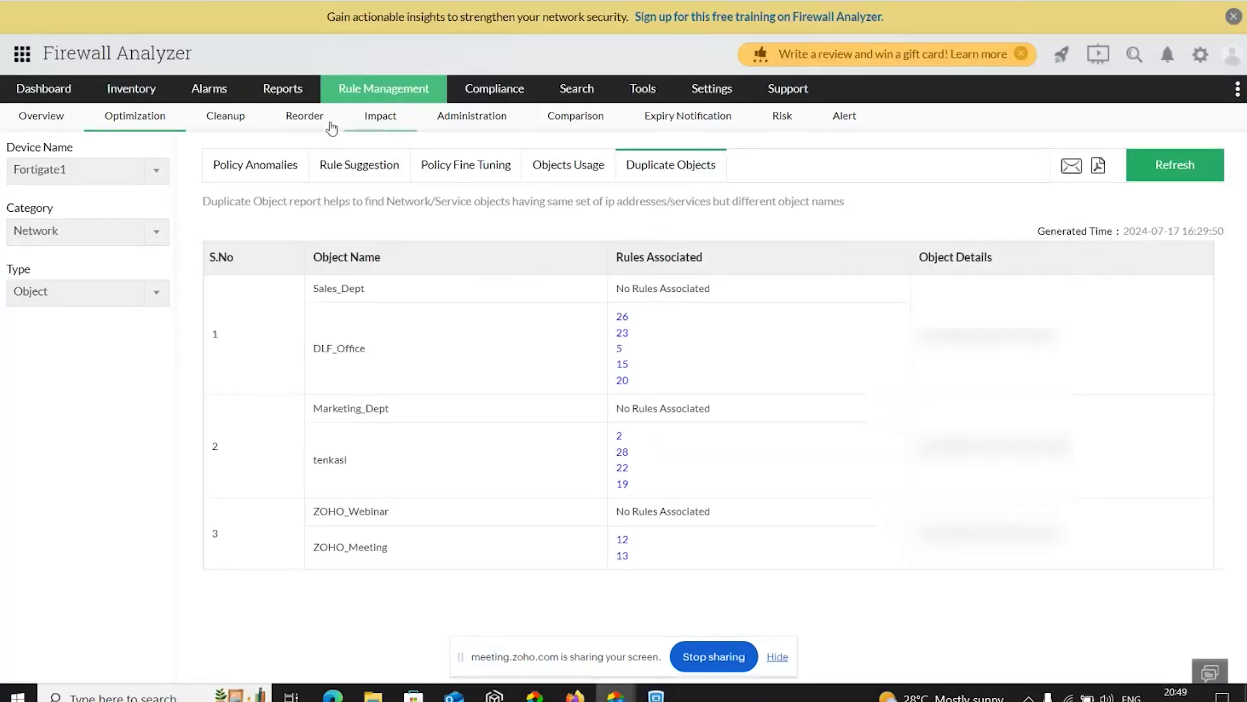
{"action": "left_click", "coordinate": [307, 128]}
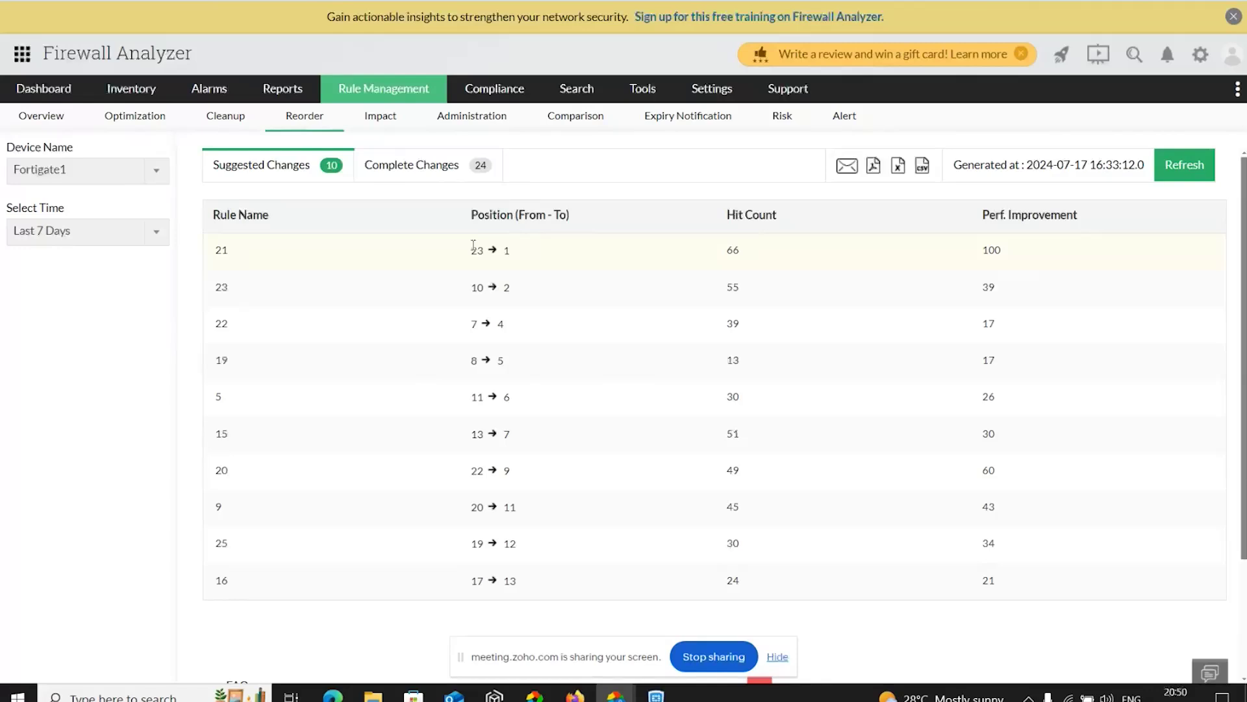
{"action": "left_click", "coordinate": [416, 171]}
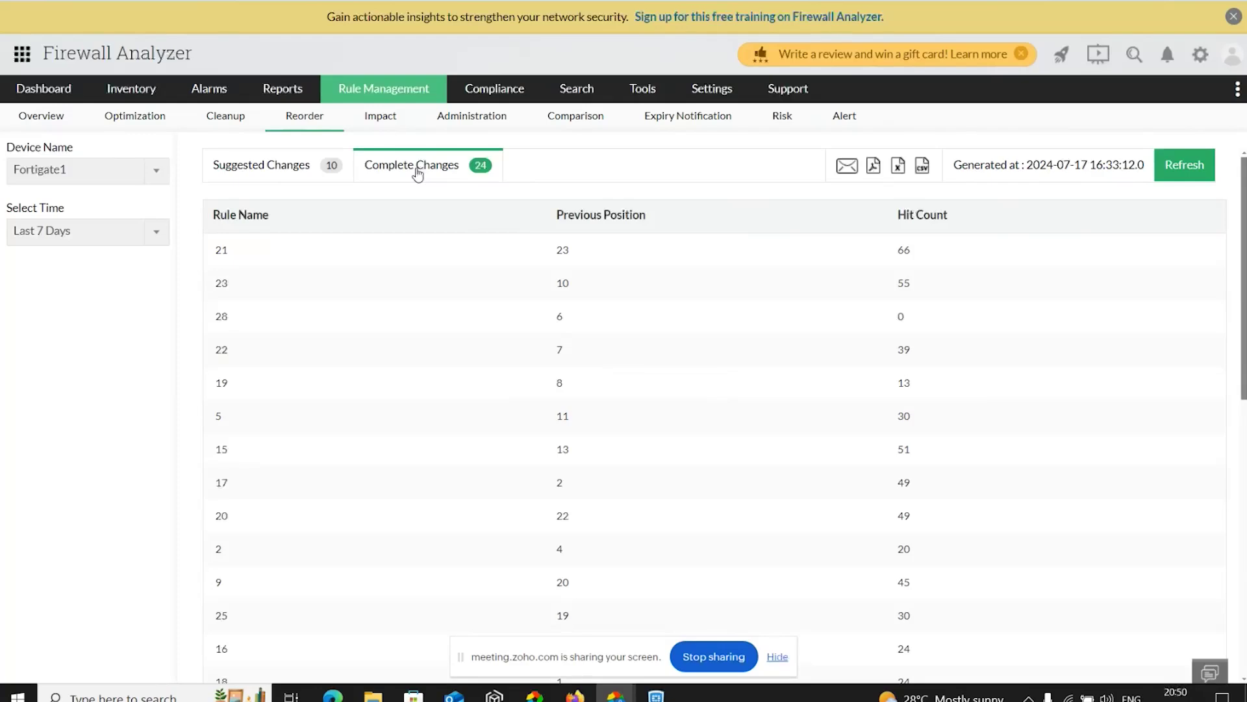
- Open the rule cleanup report to view the unused rules of Fortigate1
{"action": "left_click", "coordinate": [227, 120]}
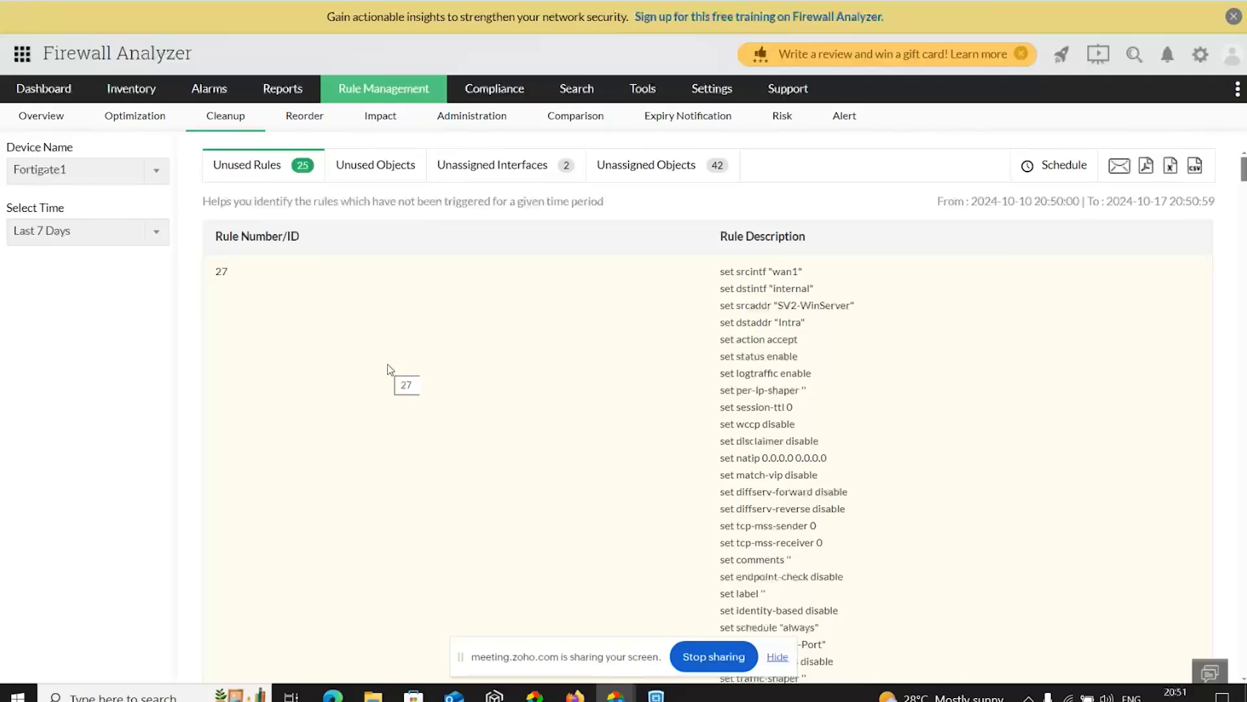
- Switch to the presentation and advance past the Rule cleanup report slide to the Rule Impact Analysis slide
{"action": "key", "text": "alt+Tab"}
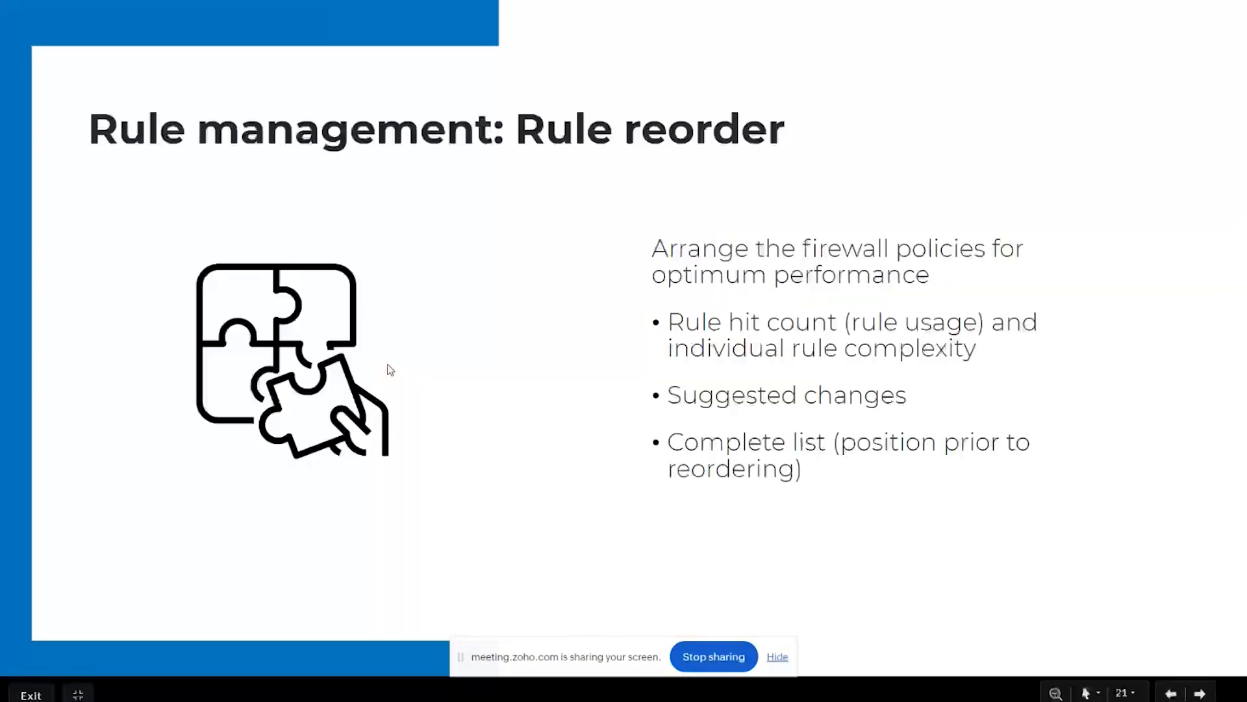
{"action": "key", "text": "Right"}
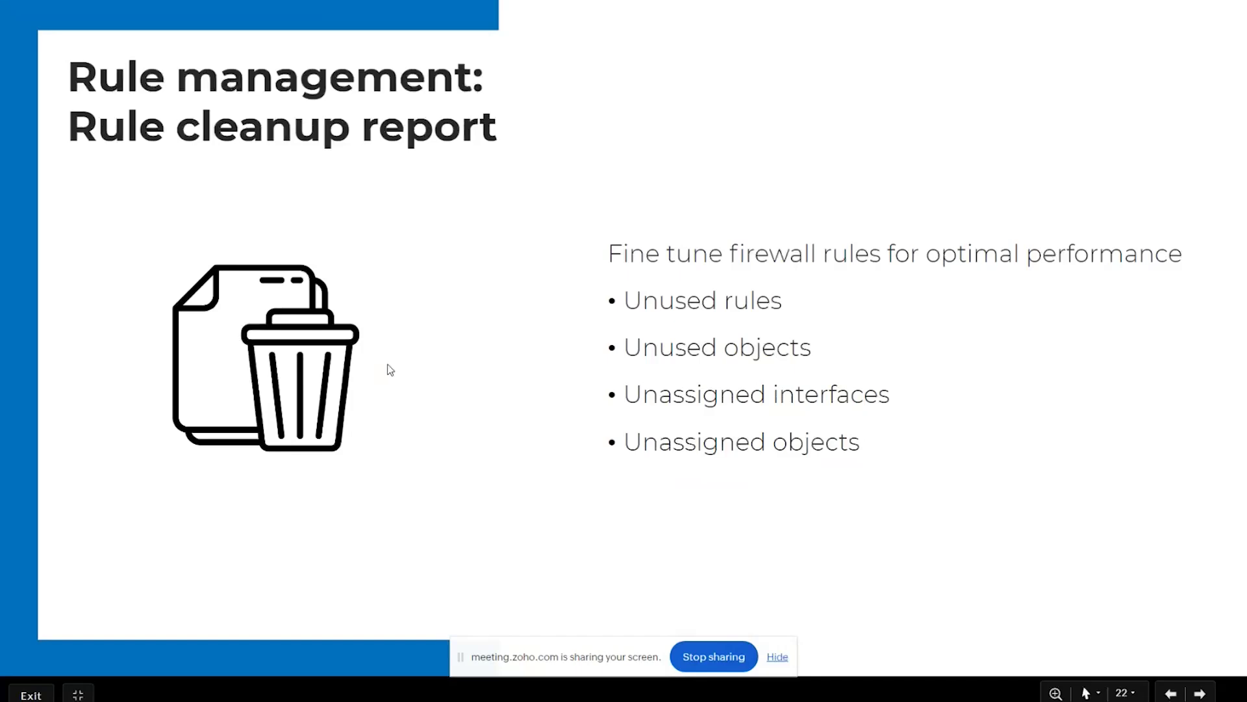
{"action": "key", "text": "Right"}
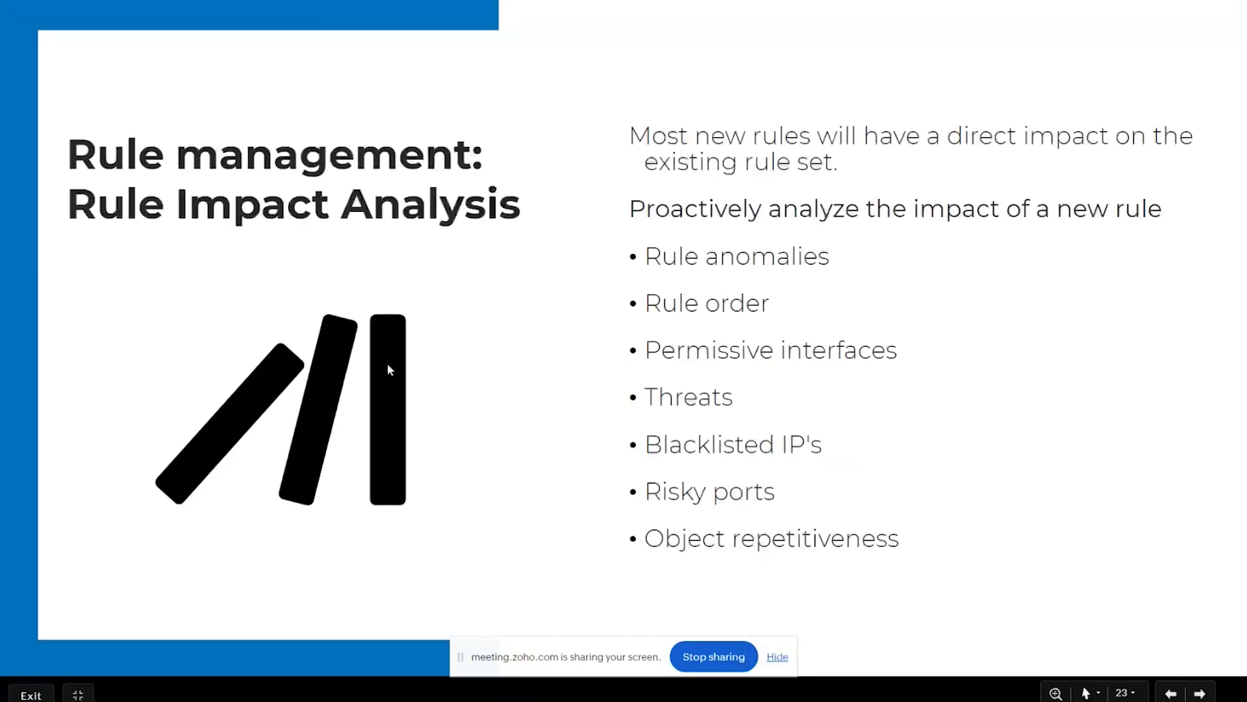
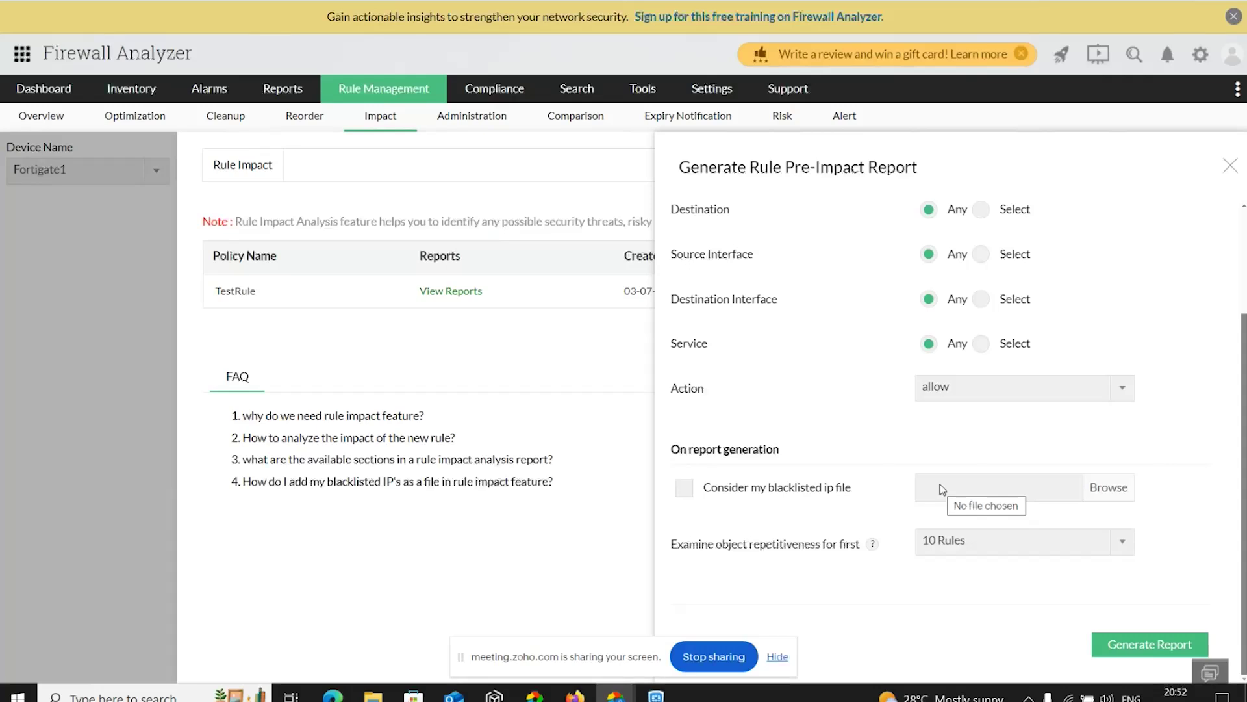
- Close the Generate Rule Pre-Impact Report form and skim through the existing impact report for TestRule
{"action": "left_click", "coordinate": [1231, 166]}
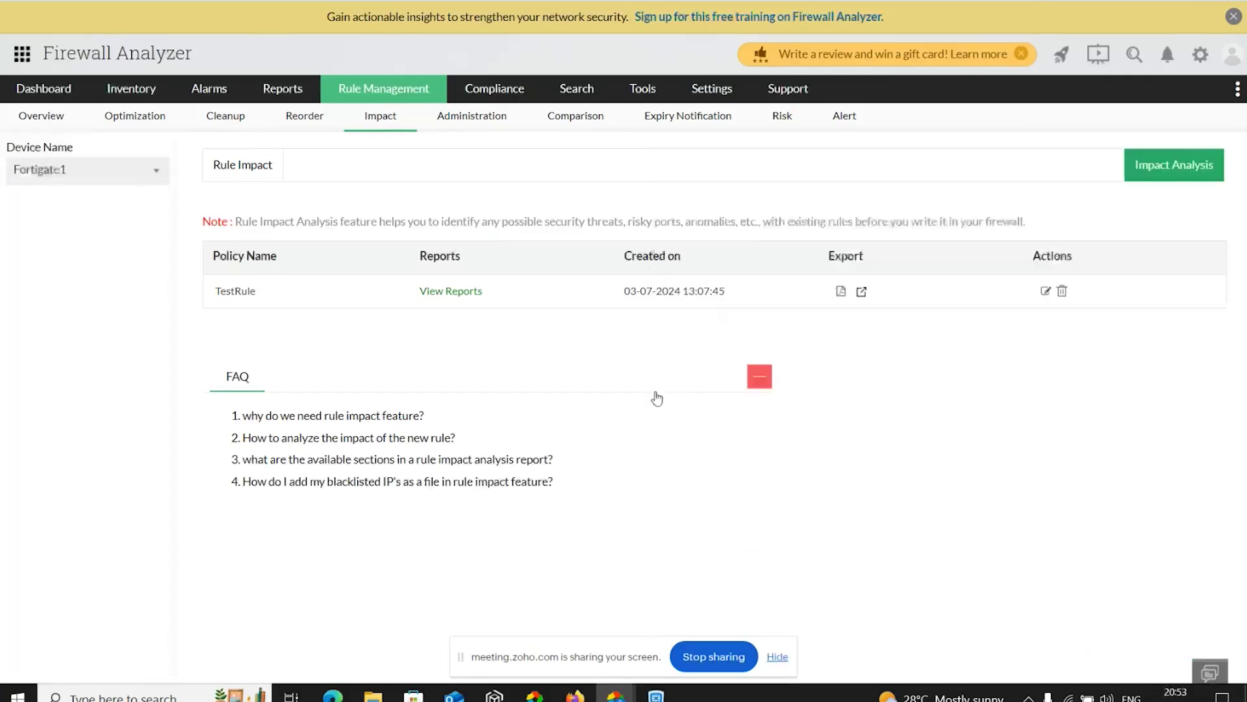
{"action": "left_click", "coordinate": [435, 292]}
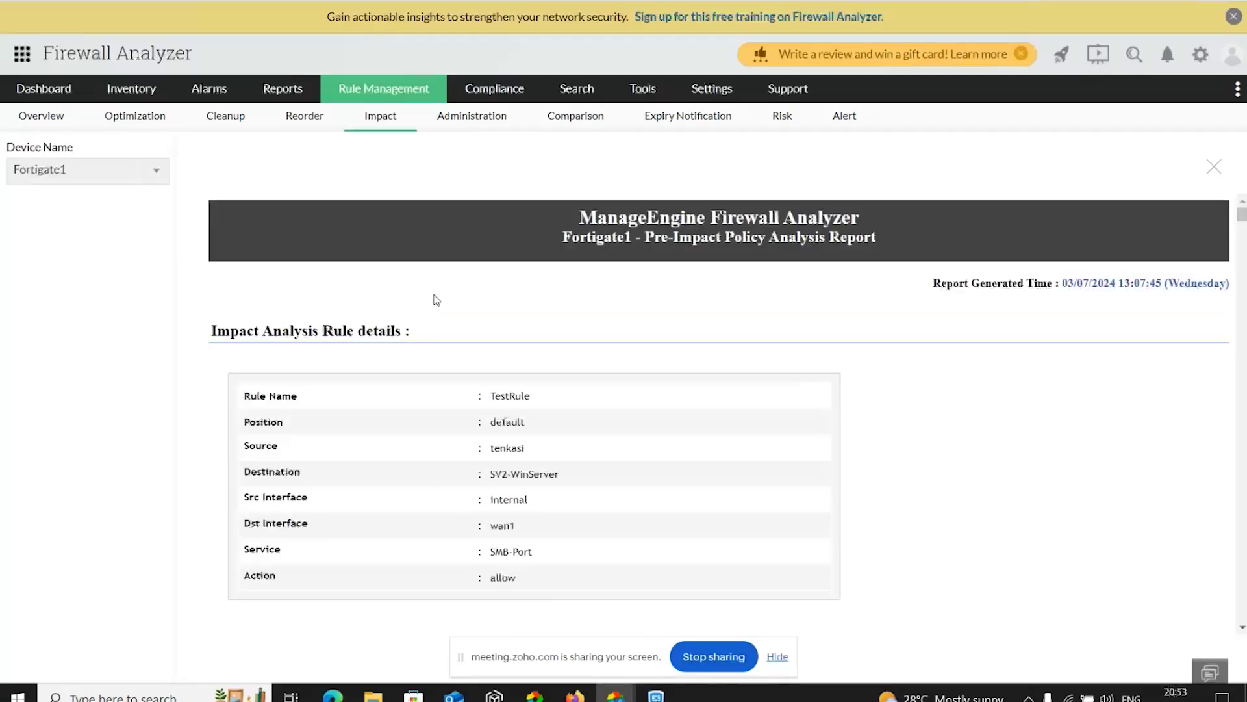
{"action": "scroll", "coordinate": [435, 399], "scroll_direction": "down", "scroll_amount": 2}
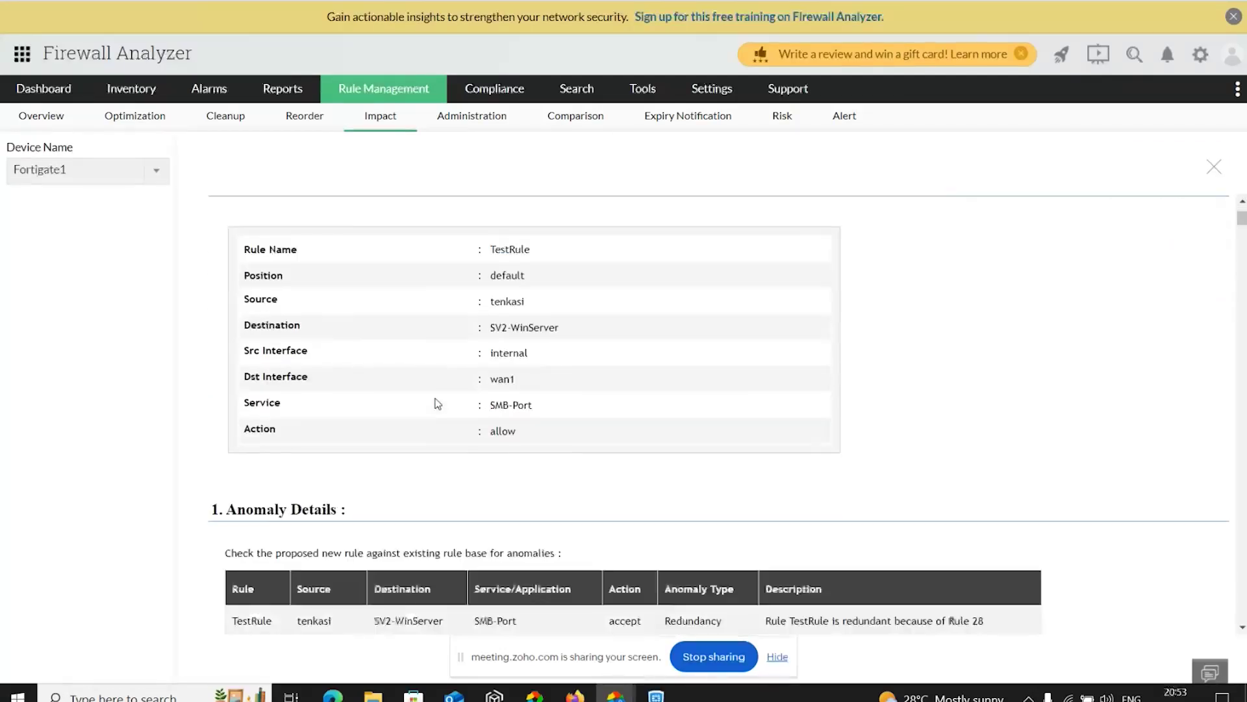
{"action": "scroll", "coordinate": [438, 403], "scroll_direction": "down", "scroll_amount": 15}
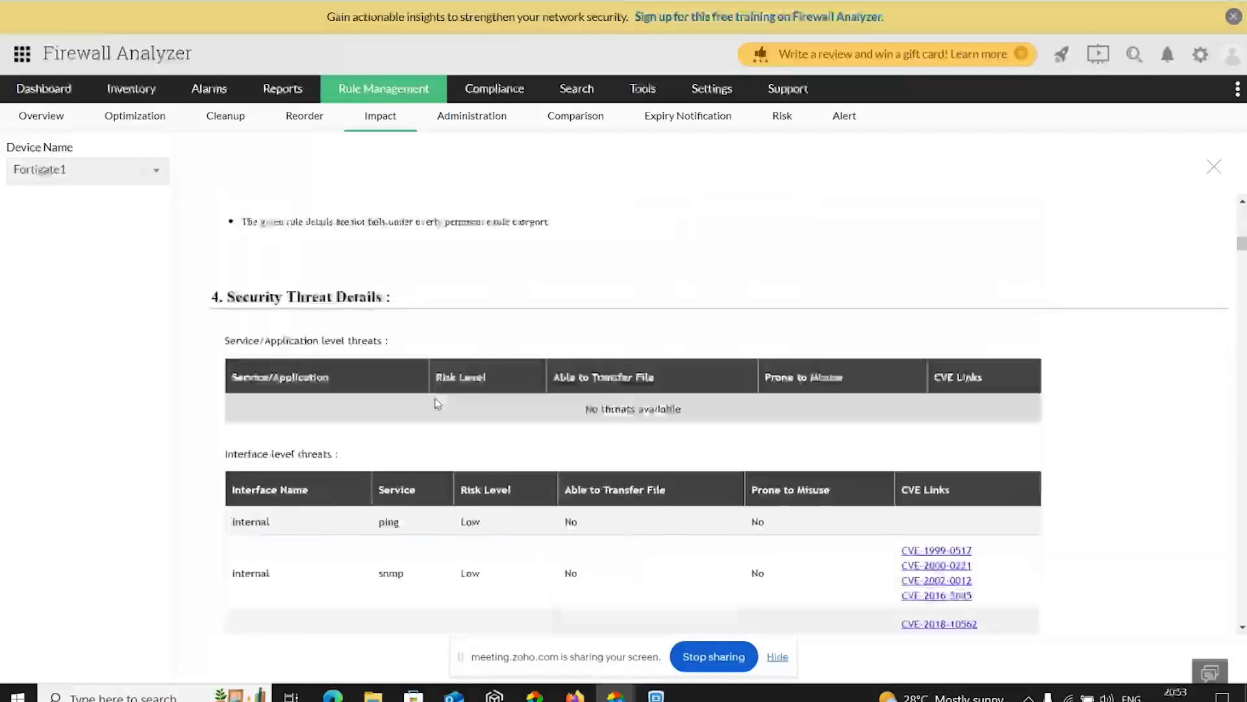
{"action": "scroll", "coordinate": [437, 403], "scroll_direction": "up", "scroll_amount": 20}
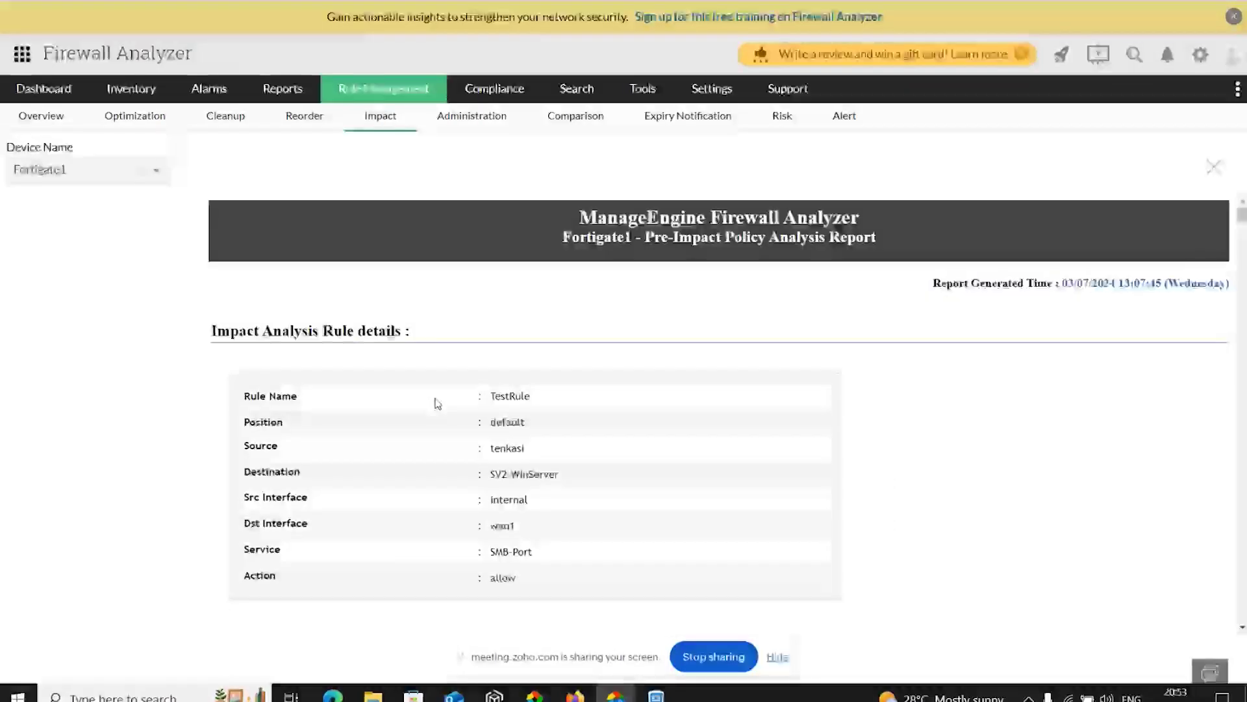
- Examine the anomaly details, rule reorder suggestions and overly permissive rule info in the TestRule impact report
{"action": "scroll", "coordinate": [437, 402], "scroll_direction": "down", "scroll_amount": 1}
{"action": "scroll", "coordinate": [437, 403], "scroll_direction": "down", "scroll_amount": 5}
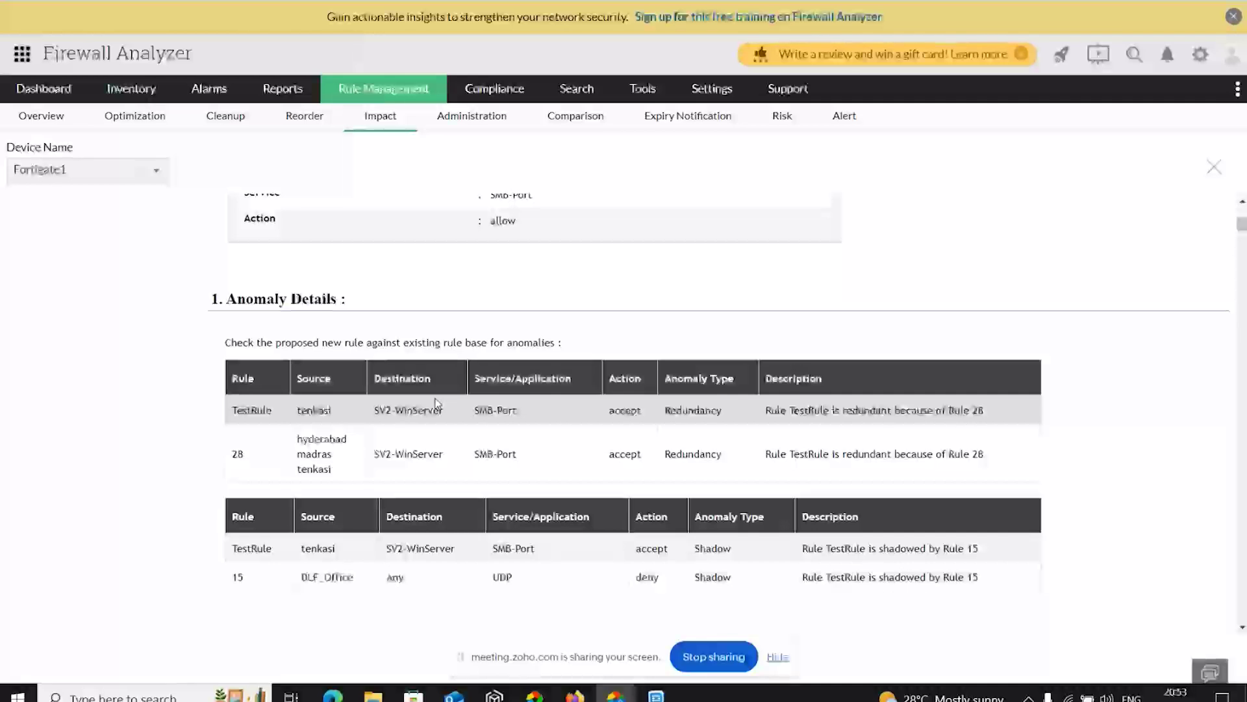
{"action": "scroll", "coordinate": [437, 402], "scroll_direction": "down", "scroll_amount": 1}
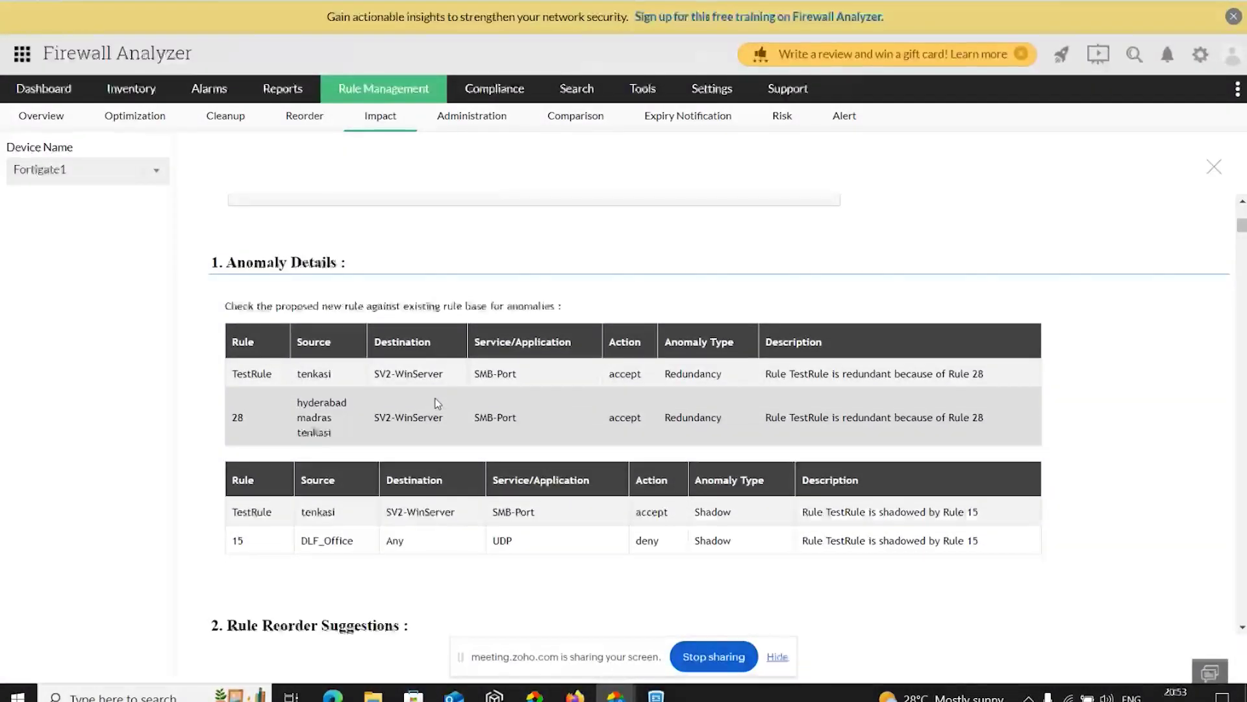
{"action": "scroll", "coordinate": [438, 403], "scroll_direction": "down", "scroll_amount": 2}
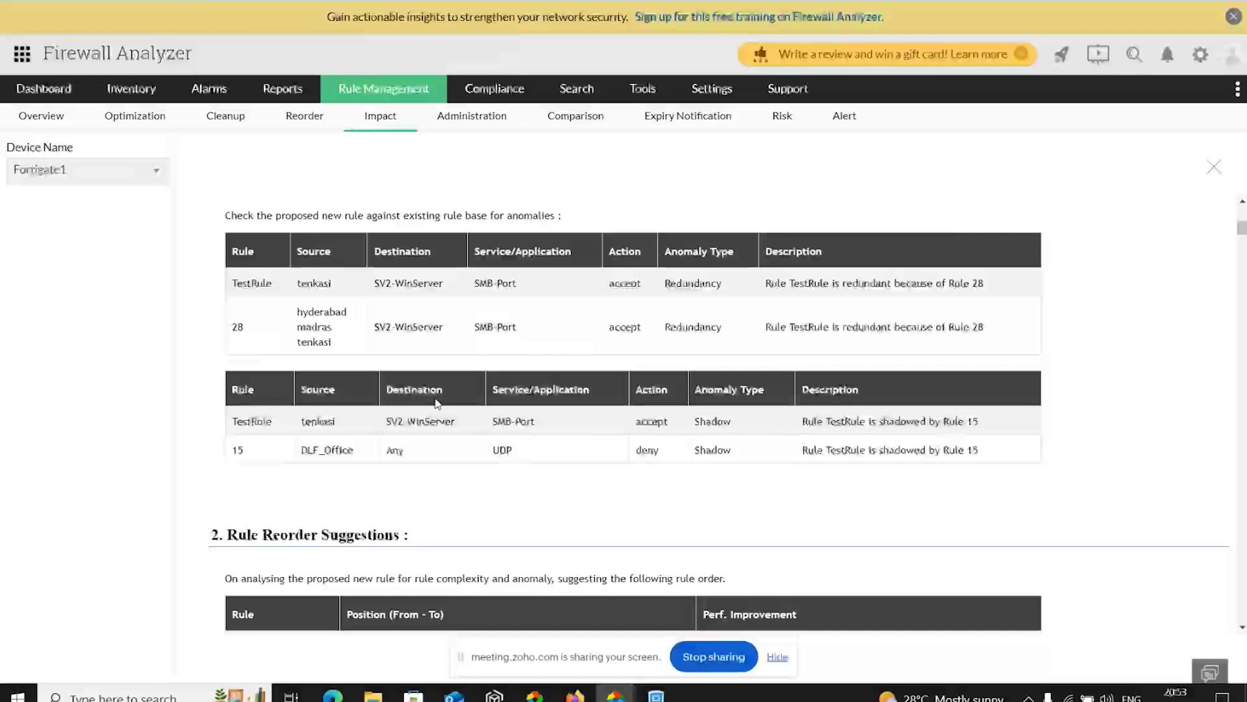
{"action": "scroll", "coordinate": [437, 403], "scroll_direction": "down", "scroll_amount": 4}
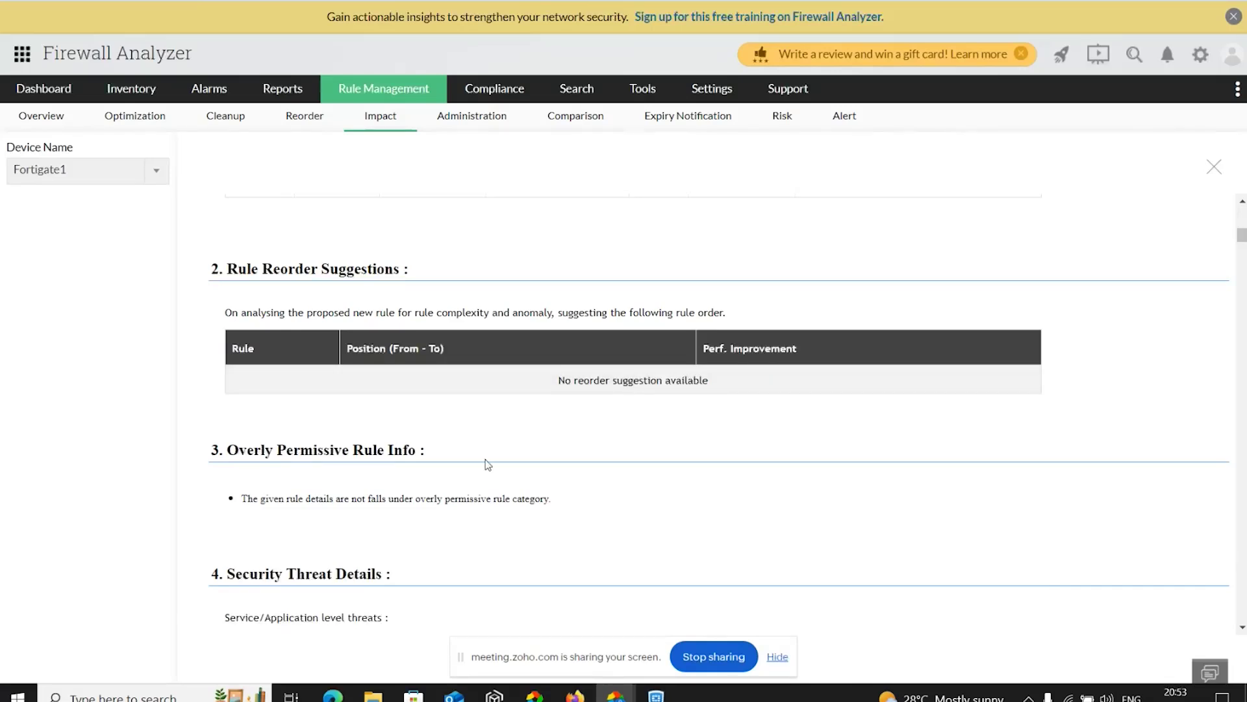
{"action": "scroll", "coordinate": [472, 518], "scroll_direction": "down", "scroll_amount": 1}
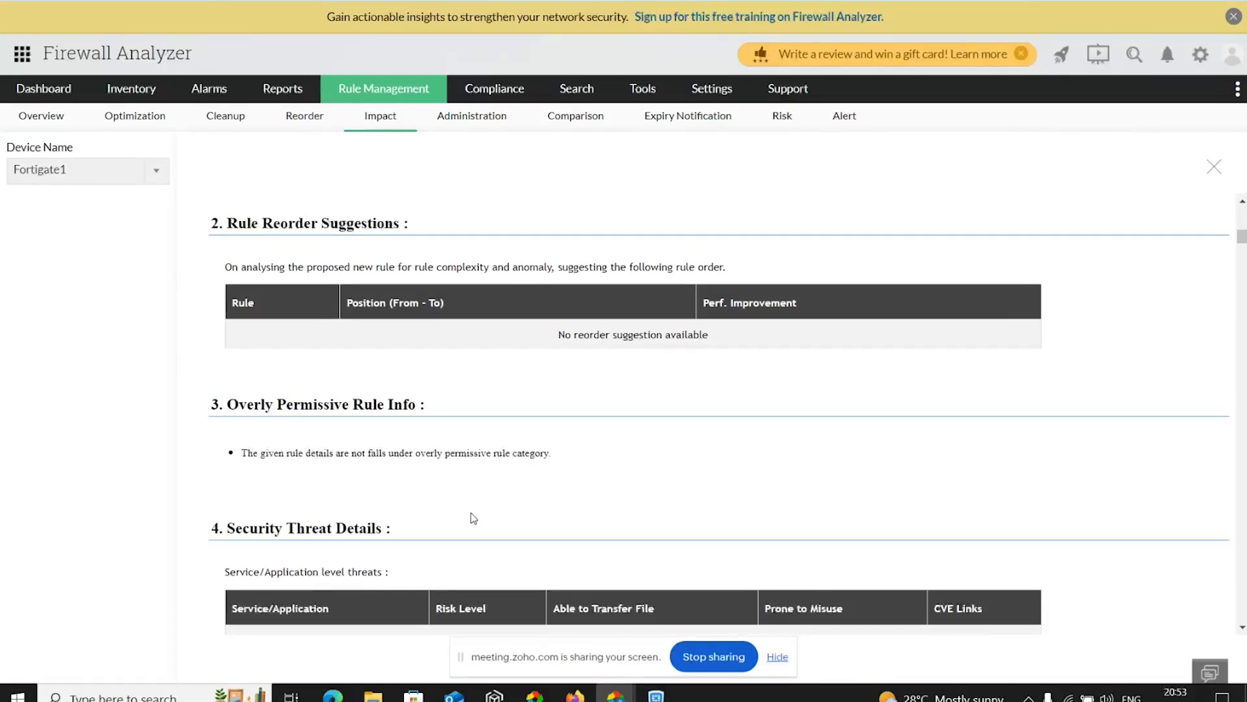
- Examine the security threat details and blacklisted IP analysis in the TestRule impact report
{"action": "scroll", "coordinate": [474, 518], "scroll_direction": "down", "scroll_amount": 3}
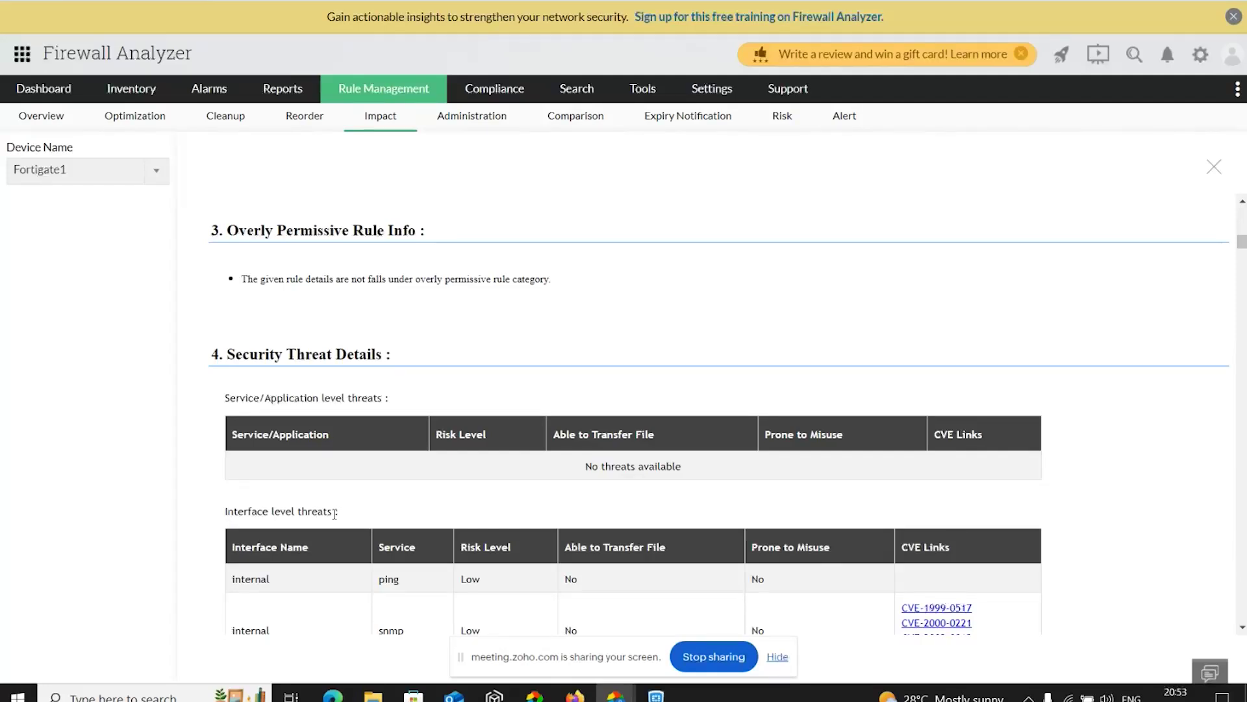
{"action": "scroll", "coordinate": [335, 513], "scroll_direction": "down", "scroll_amount": 3}
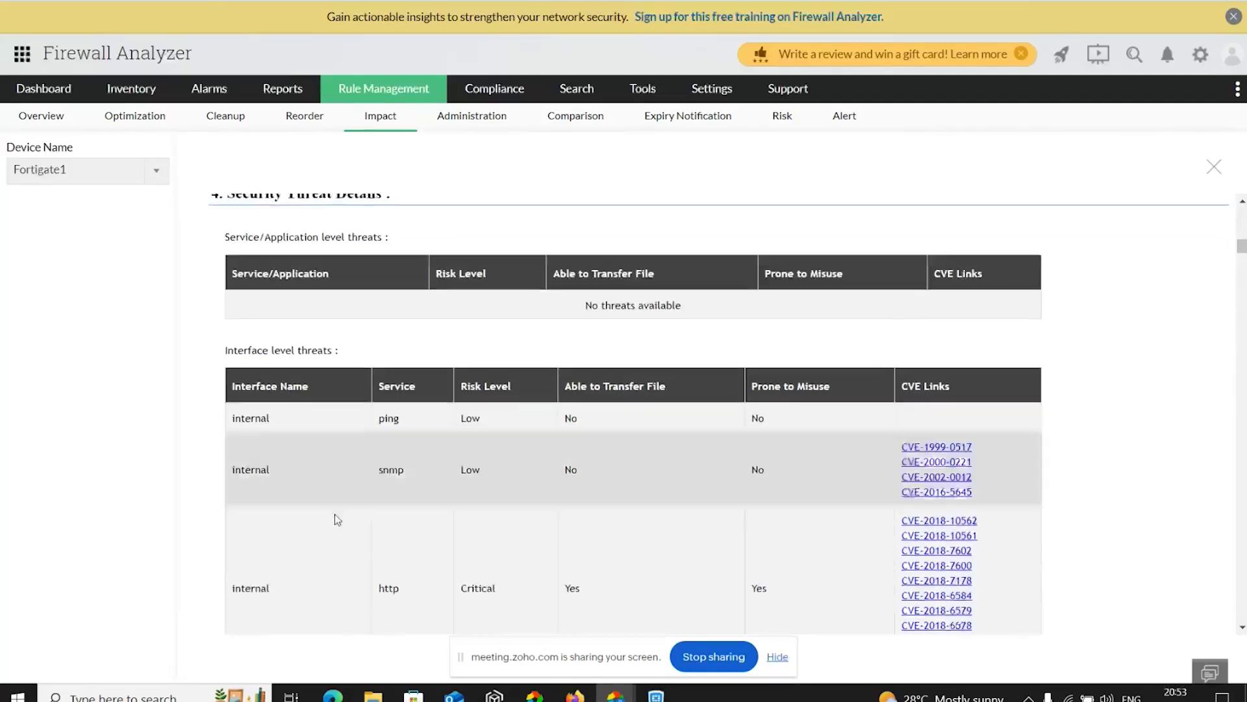
{"action": "scroll", "coordinate": [335, 518], "scroll_direction": "down", "scroll_amount": 8}
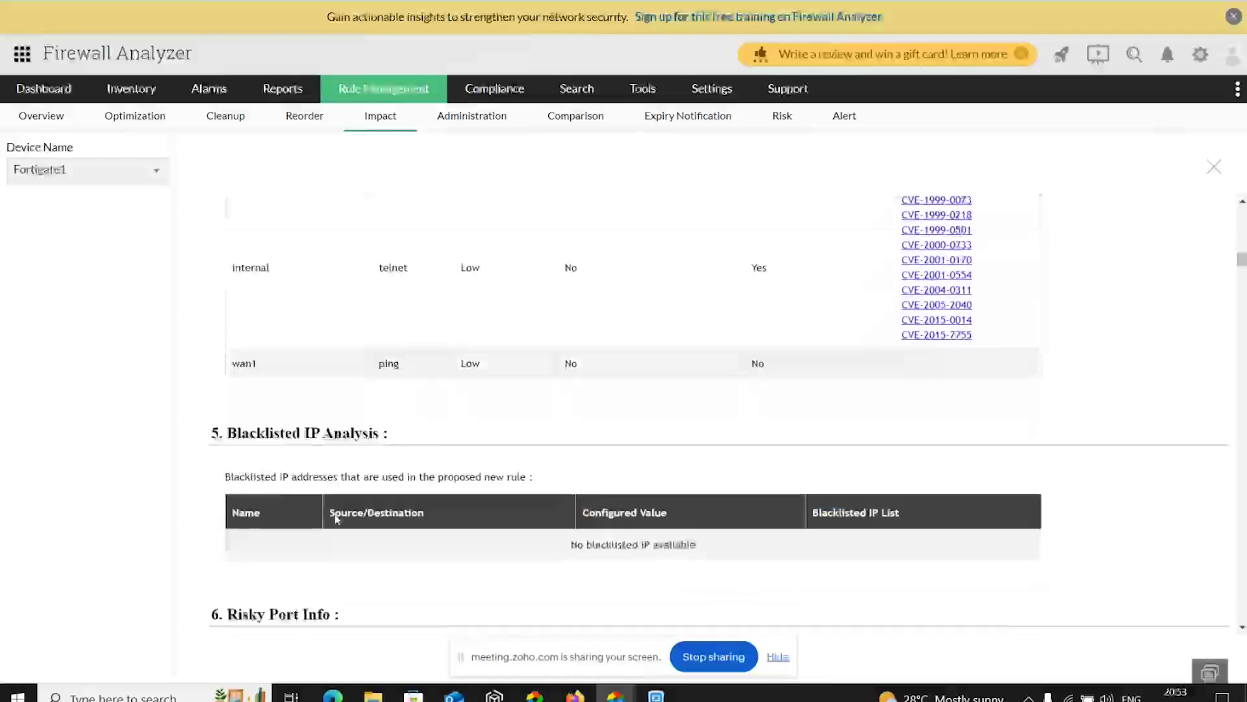
{"action": "scroll", "coordinate": [336, 518], "scroll_direction": "down", "scroll_amount": 1}
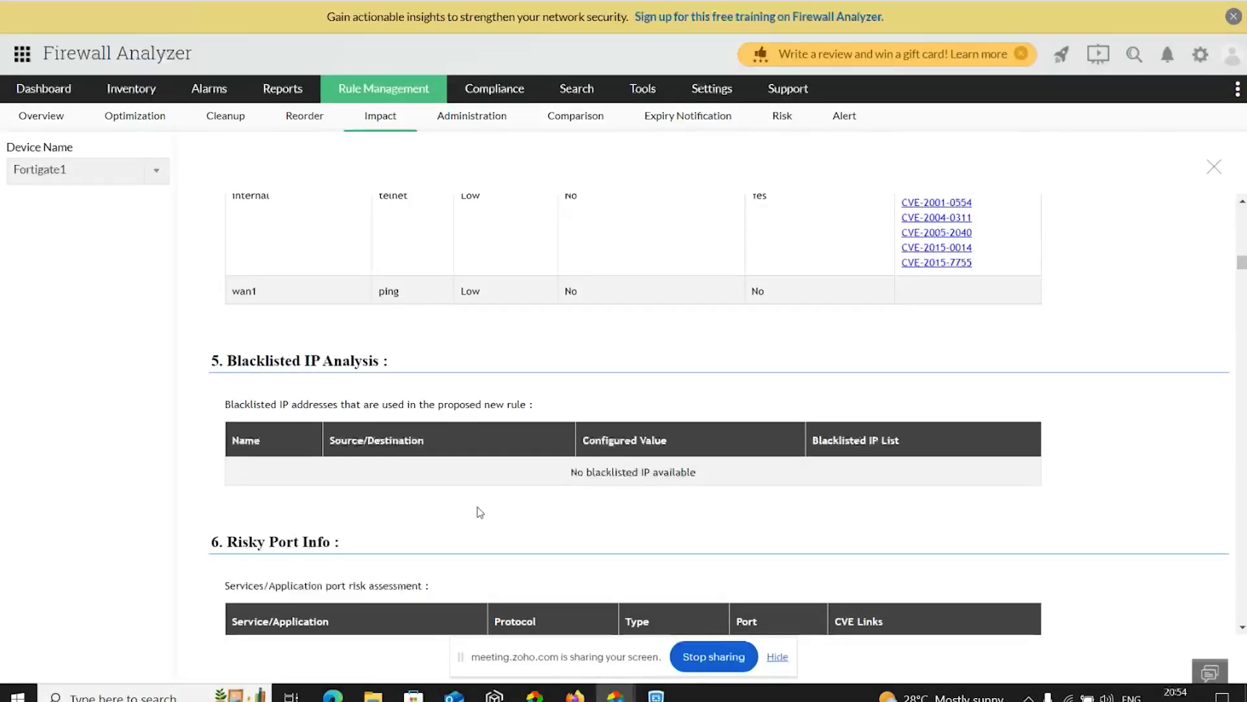
{"action": "scroll", "coordinate": [454, 543], "scroll_direction": "down", "scroll_amount": 2}
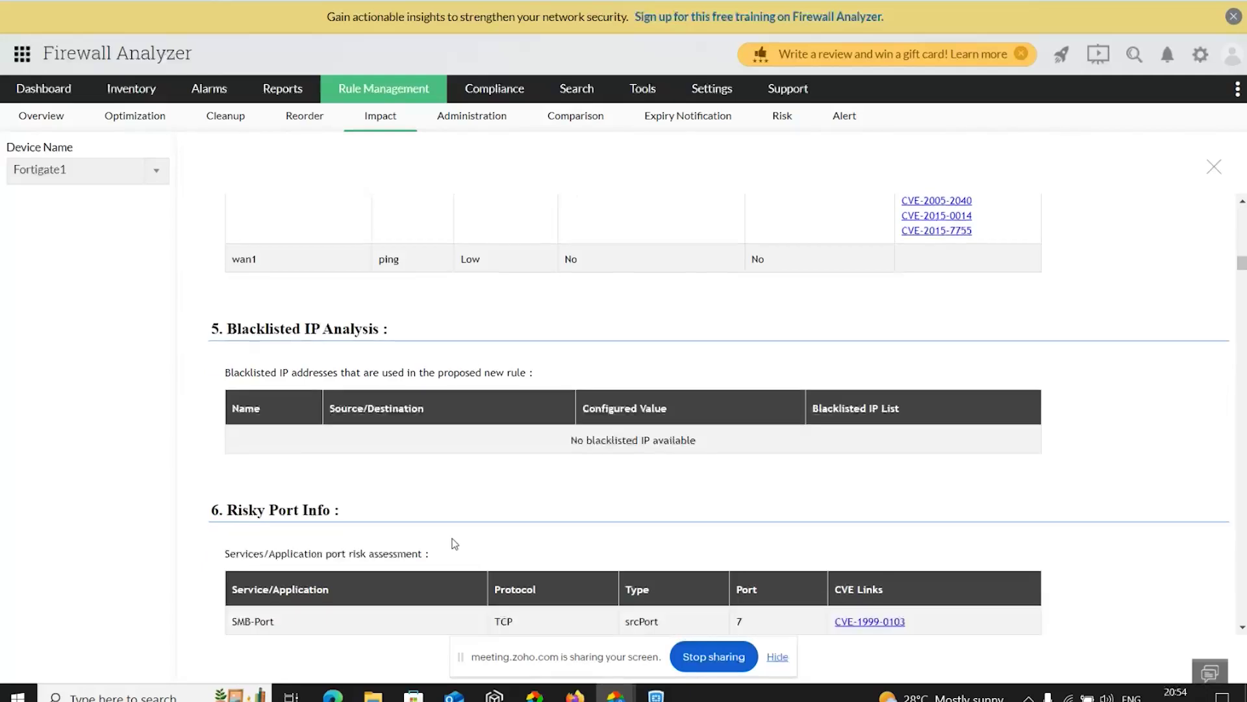
{"action": "scroll", "coordinate": [455, 543], "scroll_direction": "down", "scroll_amount": 1}
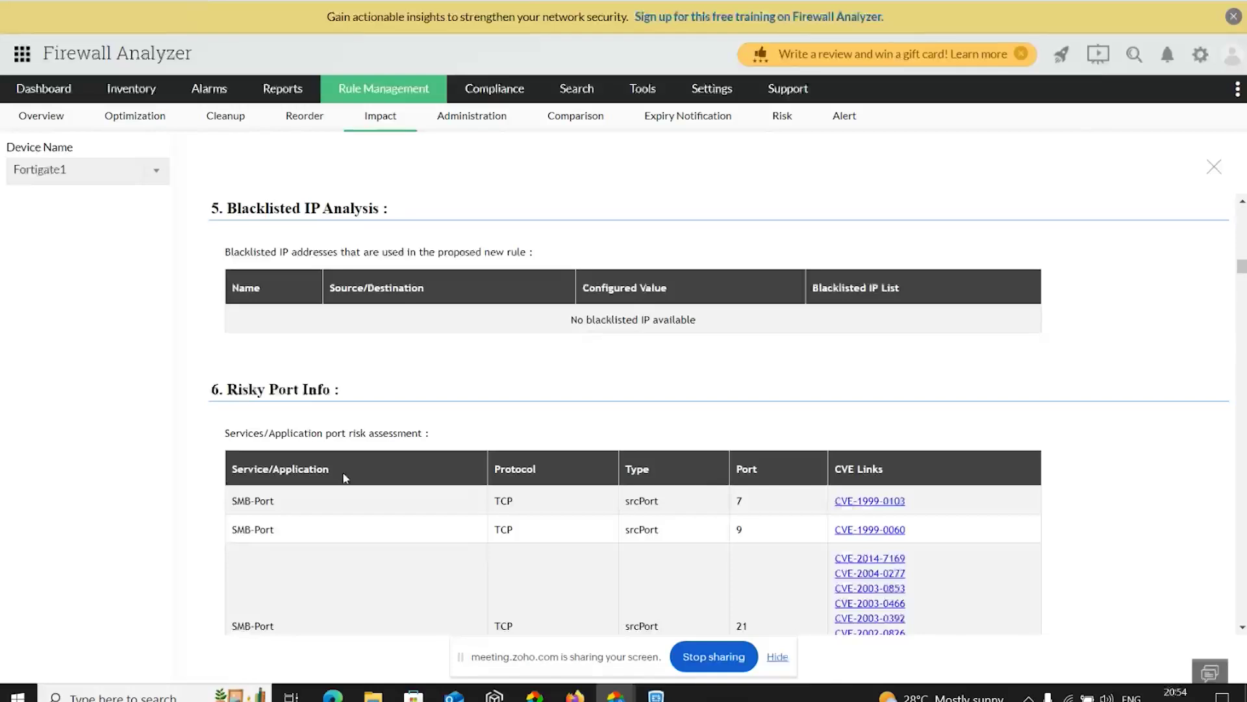
- Skim the risky port info, covering the service/application and interface port risk assessments
{"action": "scroll", "coordinate": [454, 438], "scroll_direction": "down", "scroll_amount": 15}
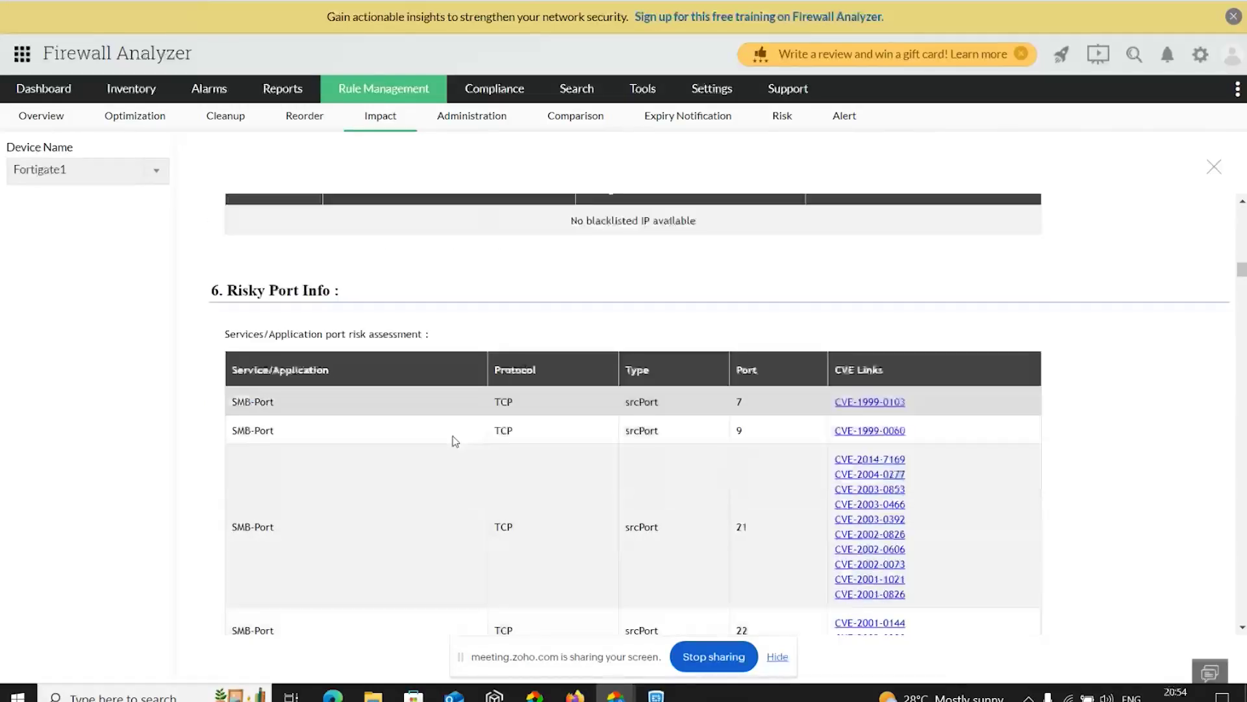
{"action": "scroll", "coordinate": [454, 441], "scroll_direction": "down", "scroll_amount": 20}
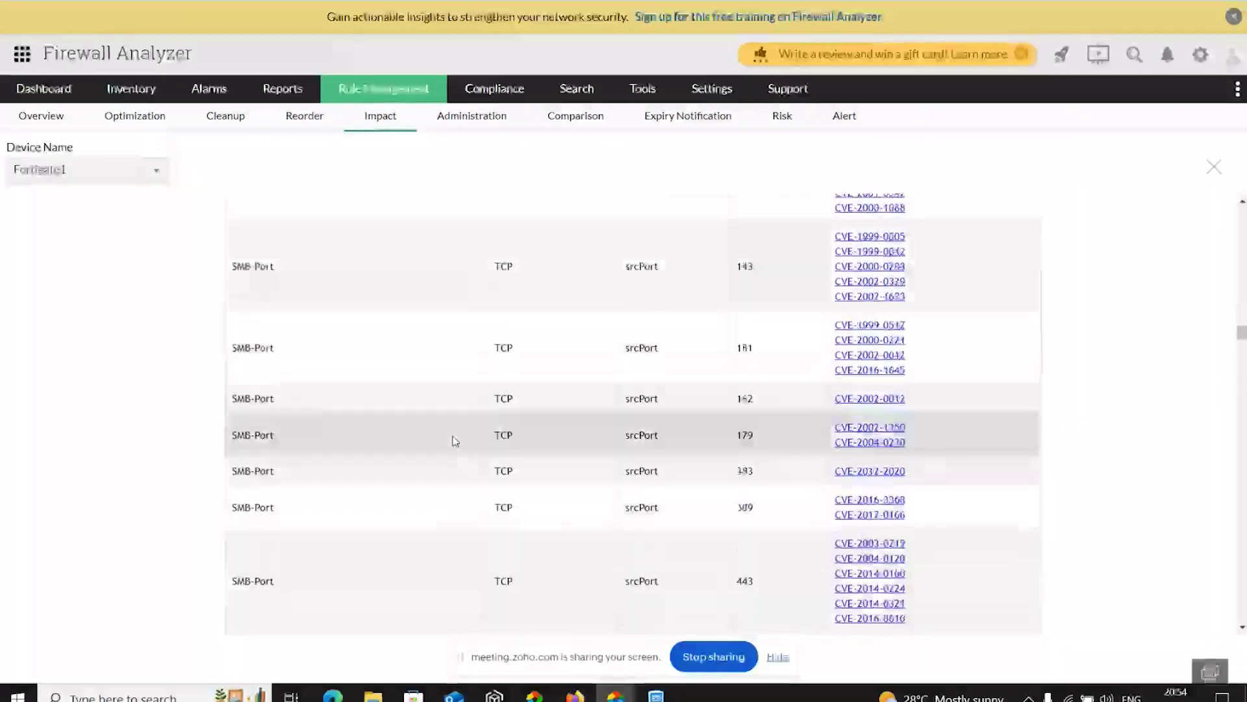
{"action": "scroll", "coordinate": [454, 441], "scroll_direction": "down", "scroll_amount": 20}
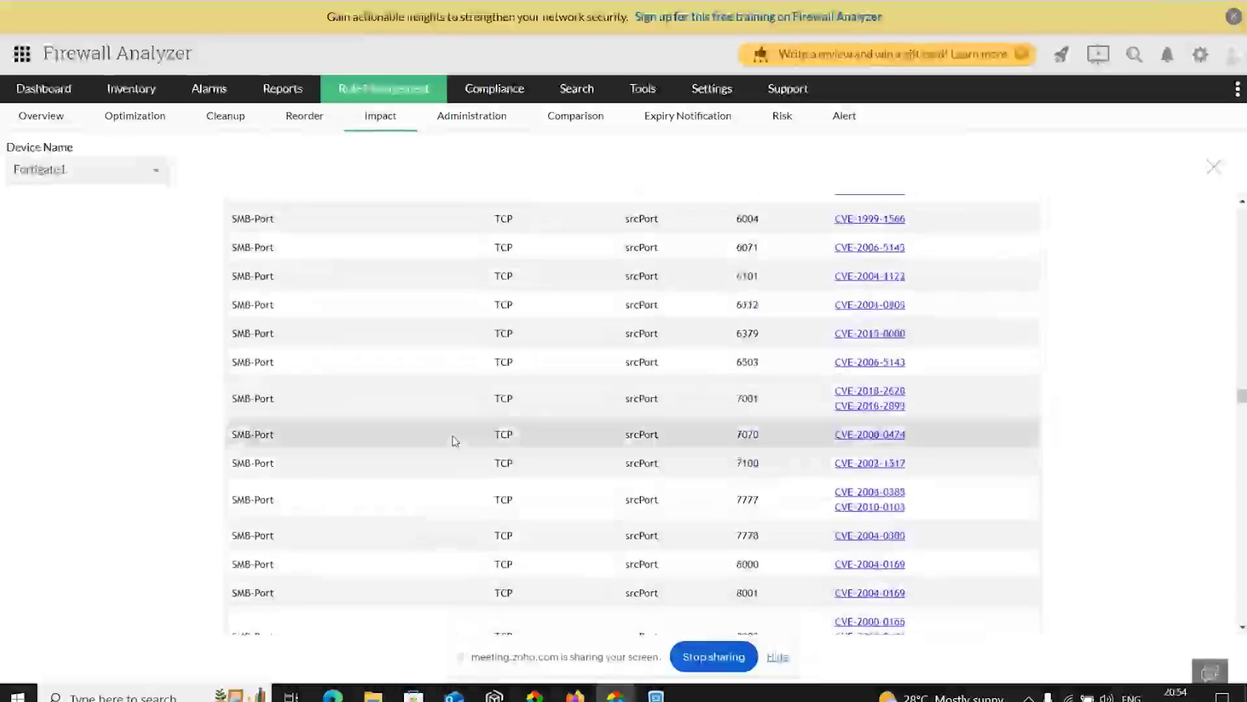
{"action": "scroll", "coordinate": [454, 441], "scroll_direction": "down", "scroll_amount": 20}
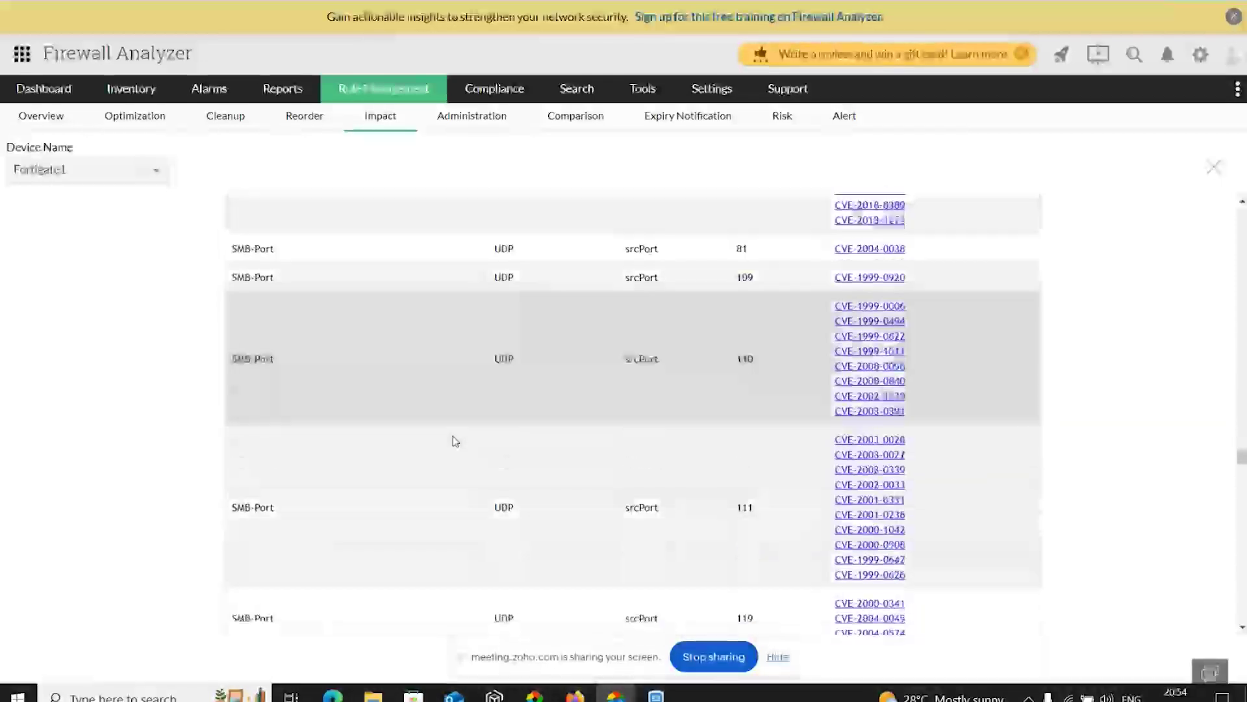
{"action": "scroll", "coordinate": [454, 441], "scroll_direction": "down", "scroll_amount": 20}
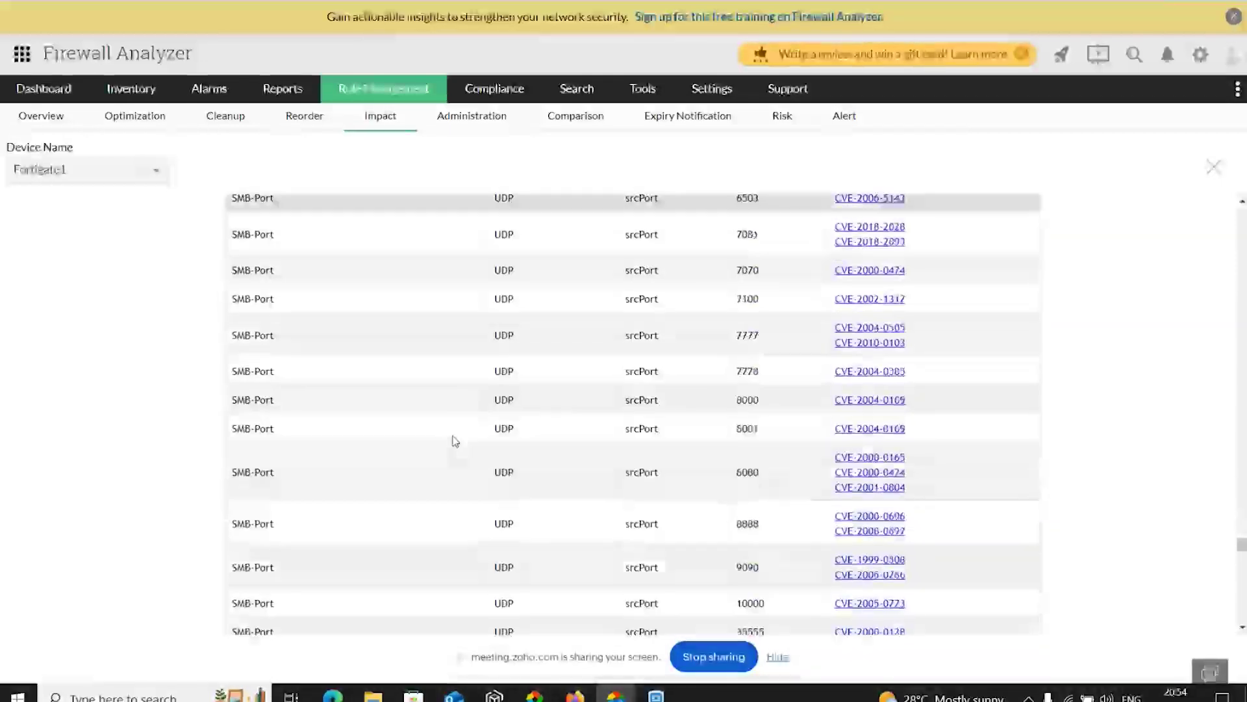
{"action": "scroll", "coordinate": [455, 441], "scroll_direction": "up", "scroll_amount": 1}
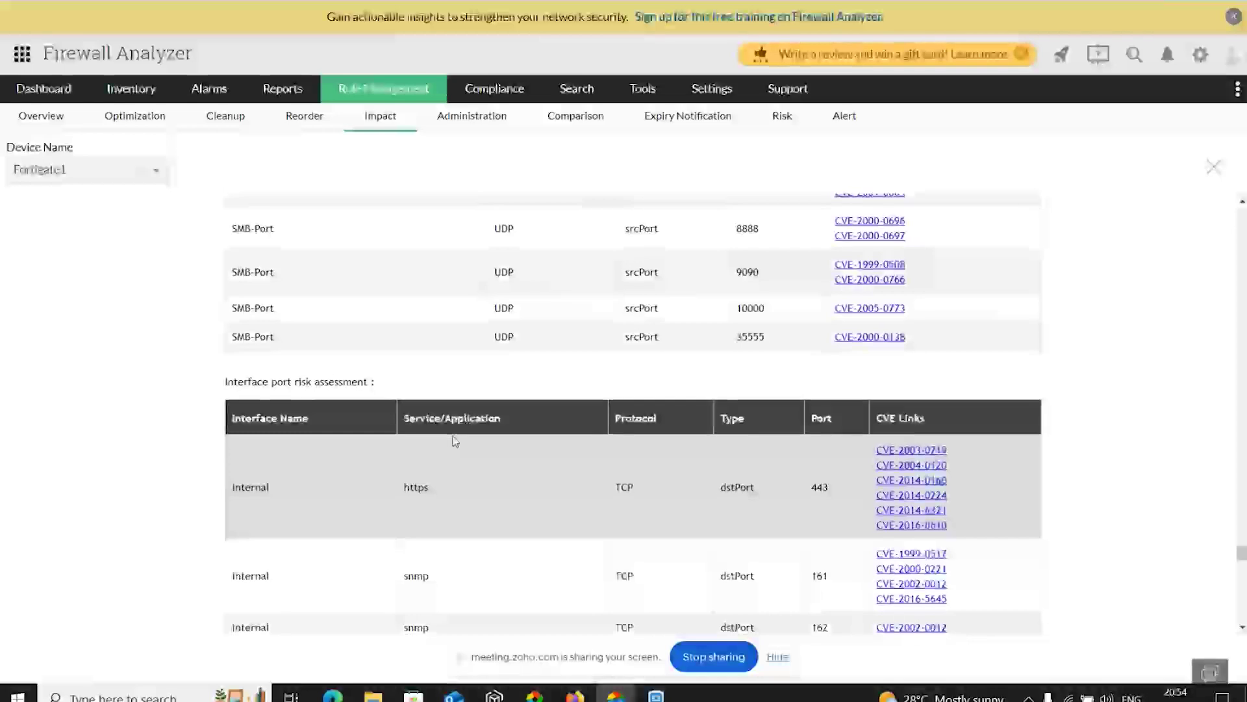
{"action": "scroll", "coordinate": [455, 442], "scroll_direction": "down", "scroll_amount": 10}
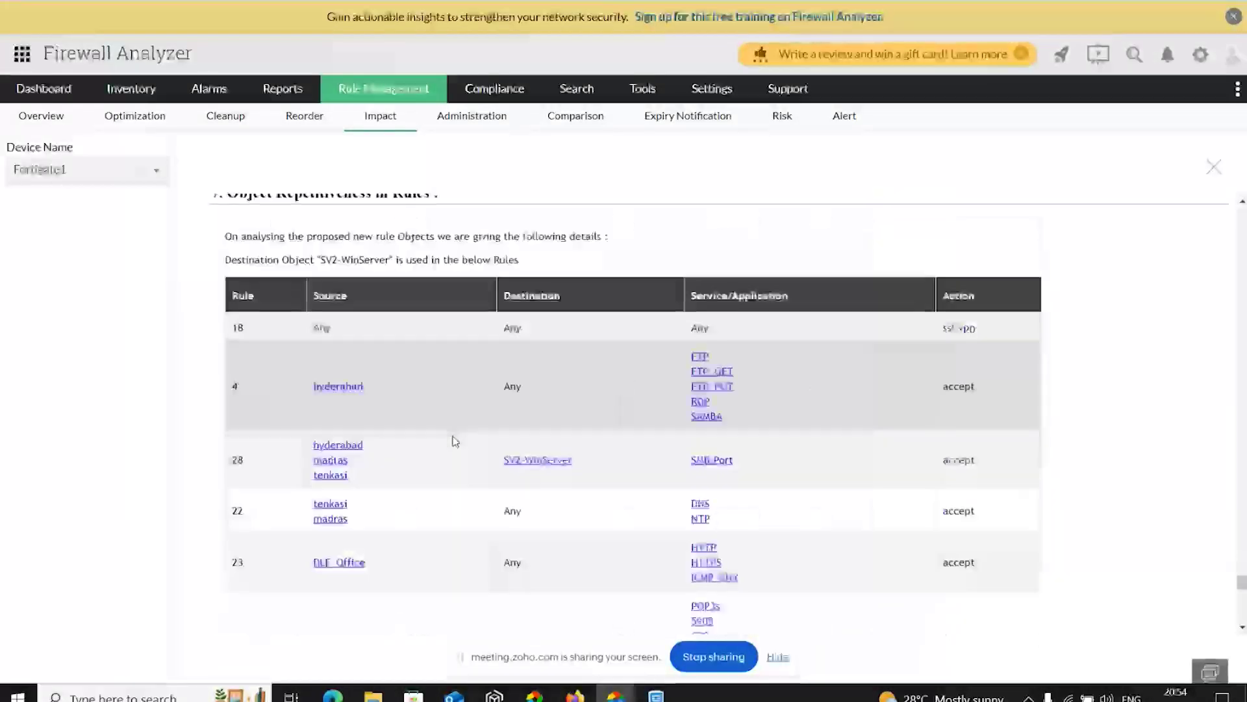
- Examine the object repetitiveness section for the SV2-WinServer, tenkasi and SMB-Port objects
{"action": "scroll", "coordinate": [455, 442], "scroll_direction": "up", "scroll_amount": 3}
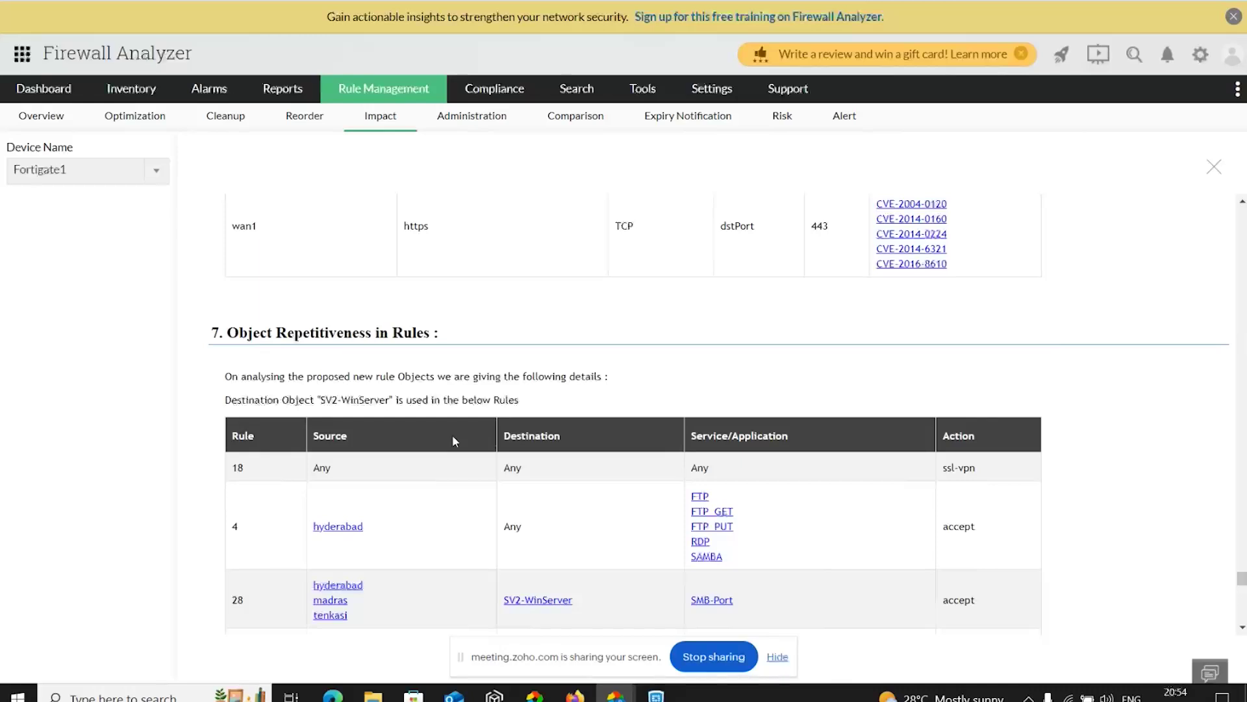
{"action": "scroll", "coordinate": [454, 441], "scroll_direction": "down", "scroll_amount": 5}
{"action": "scroll", "coordinate": [453, 440], "scroll_direction": "down", "scroll_amount": 7}
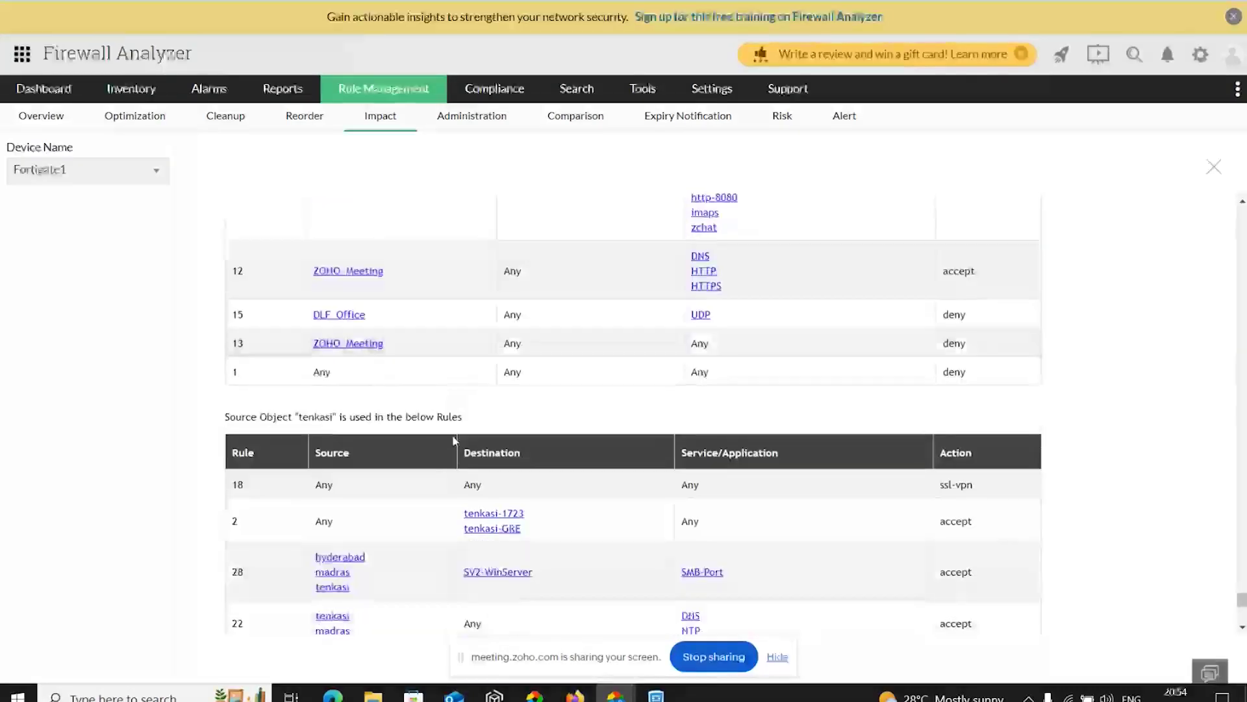
{"action": "scroll", "coordinate": [353, 416], "scroll_direction": "down", "scroll_amount": 8}
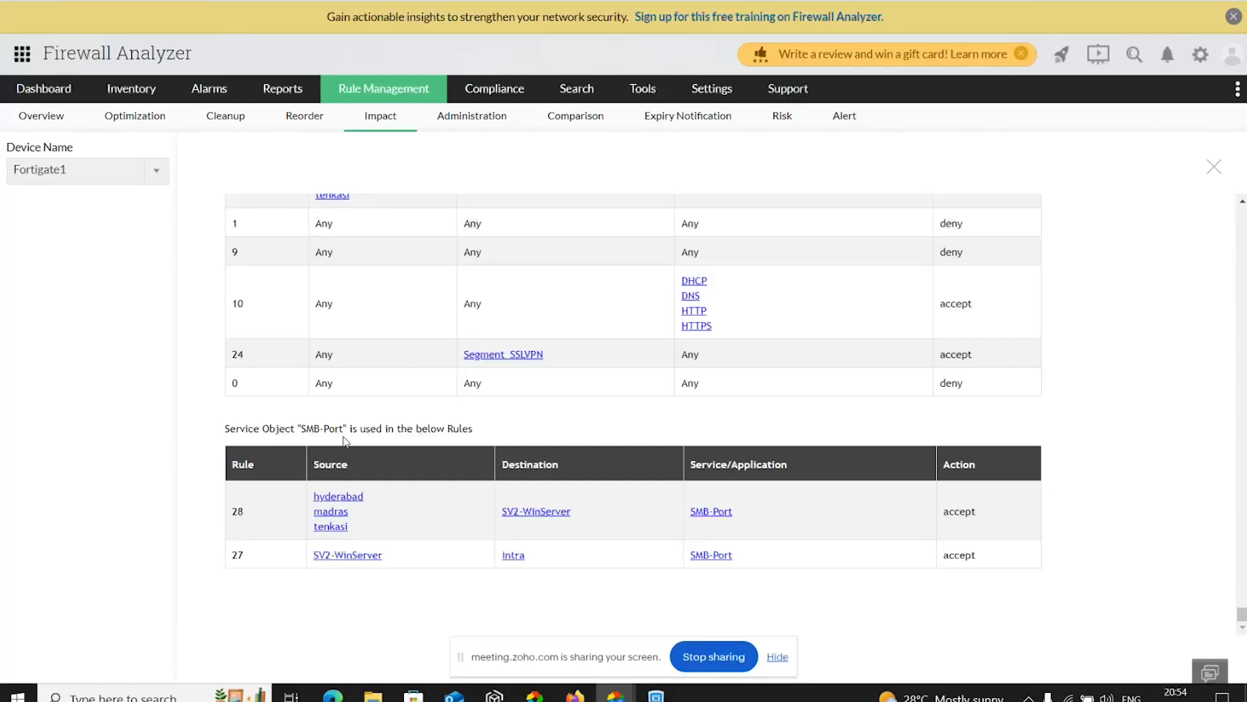
- Switch to the presentation, advance to the Rule administration slide, and return to Firewall Analyzer
{"action": "key", "text": "alt+Tab"}
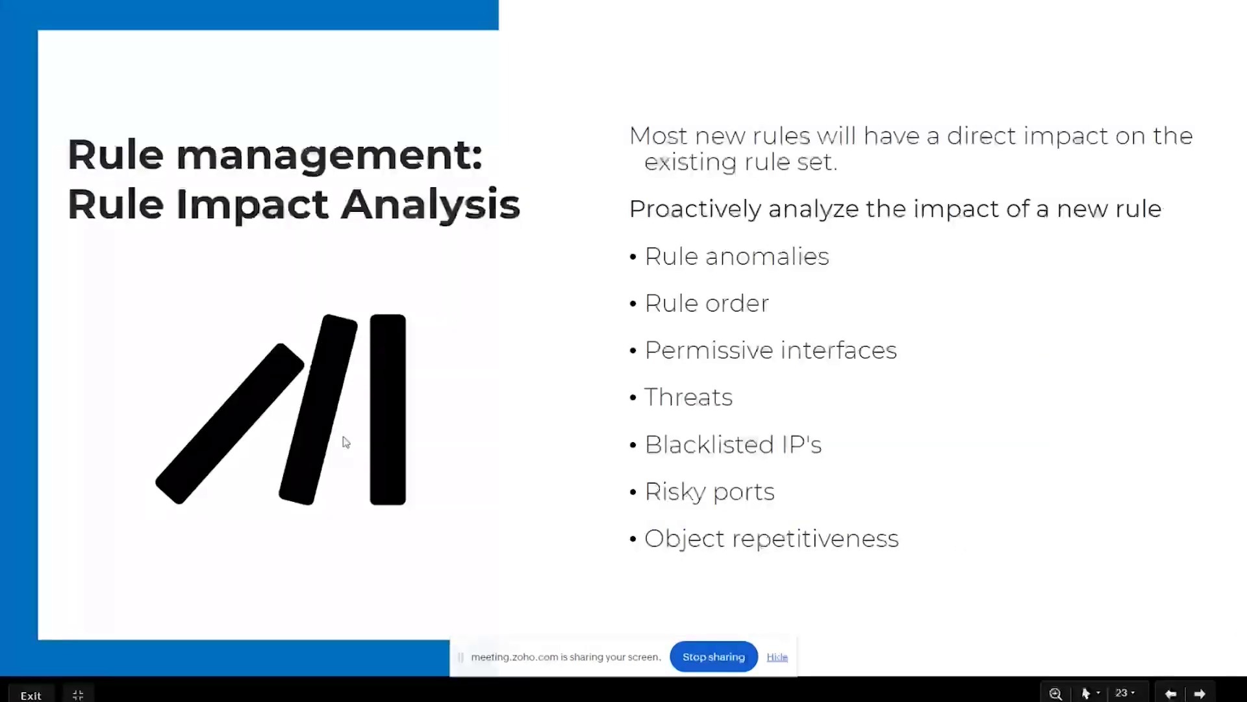
{"action": "key", "text": "Right"}
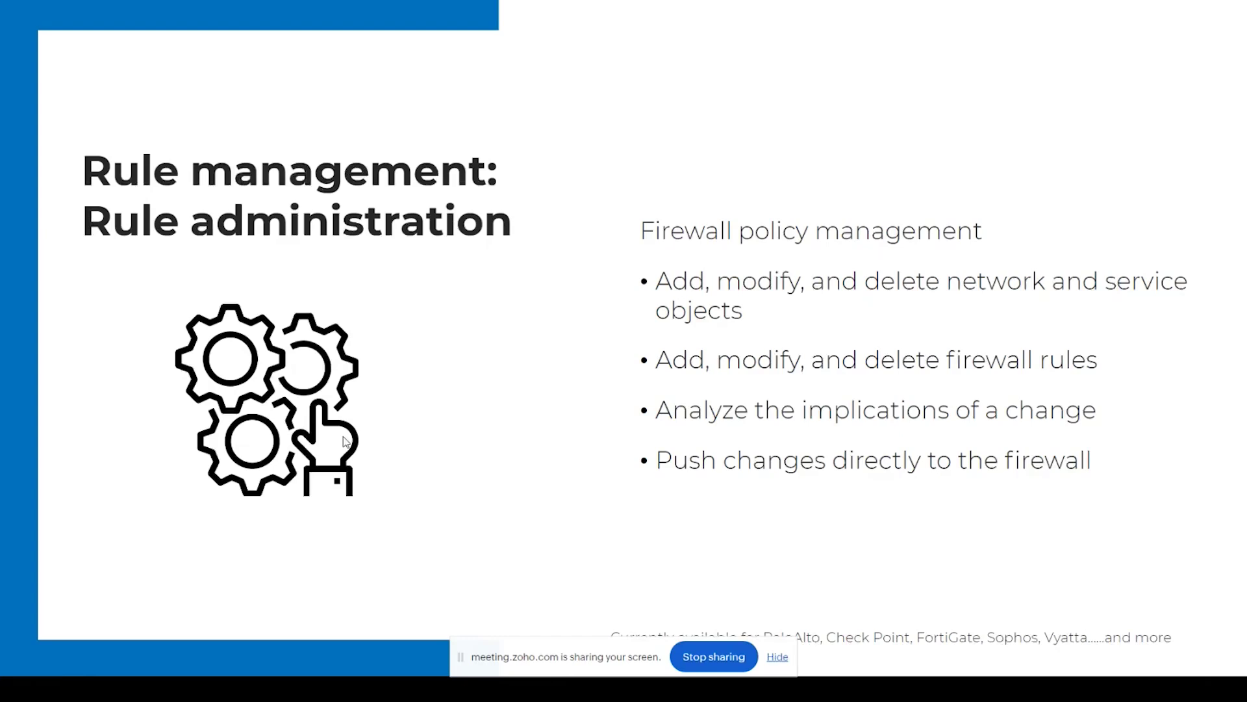
{"action": "key", "text": "alt+Tab"}
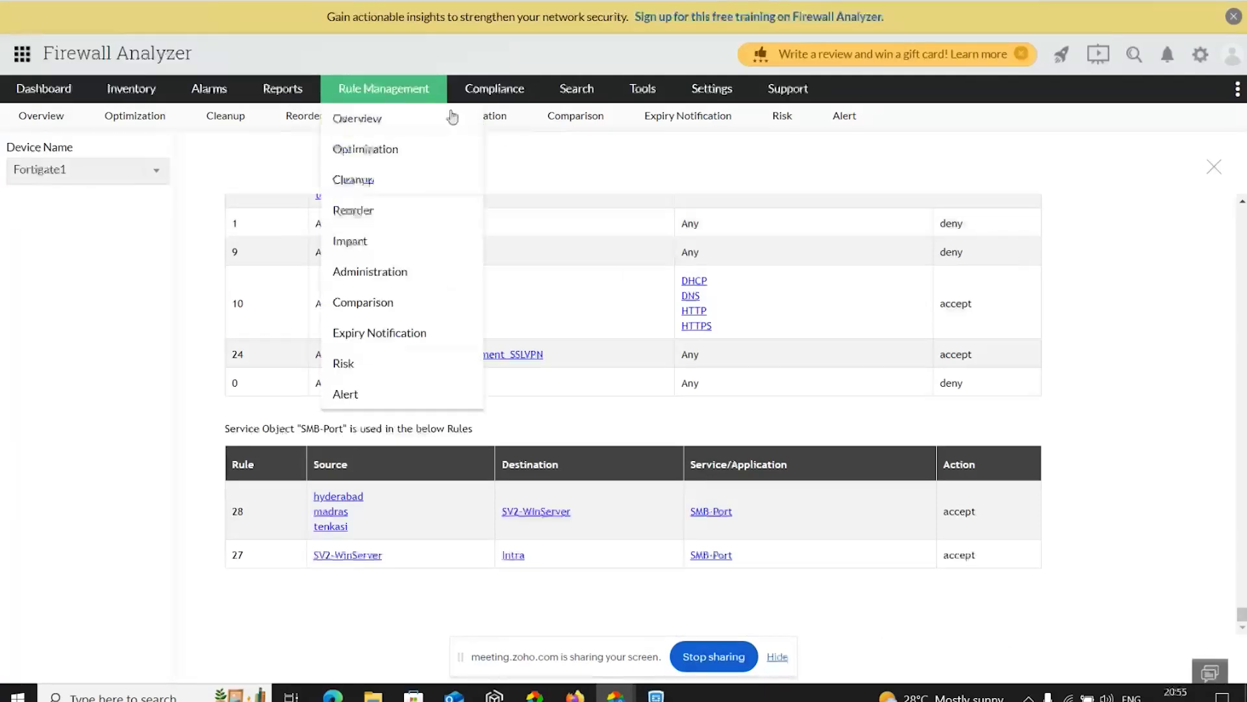
- Open rule administration and select PaloAlto as the device
{"action": "left_click", "coordinate": [416, 271]}
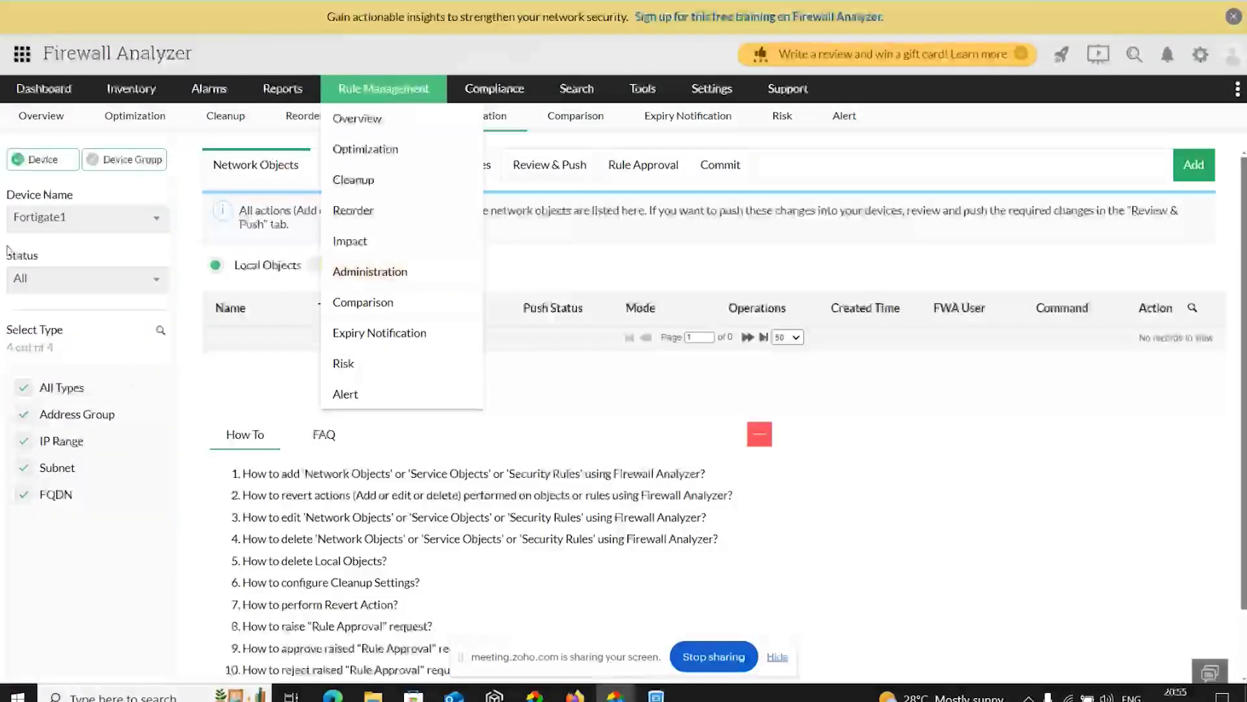
{"action": "left_click", "coordinate": [149, 224]}
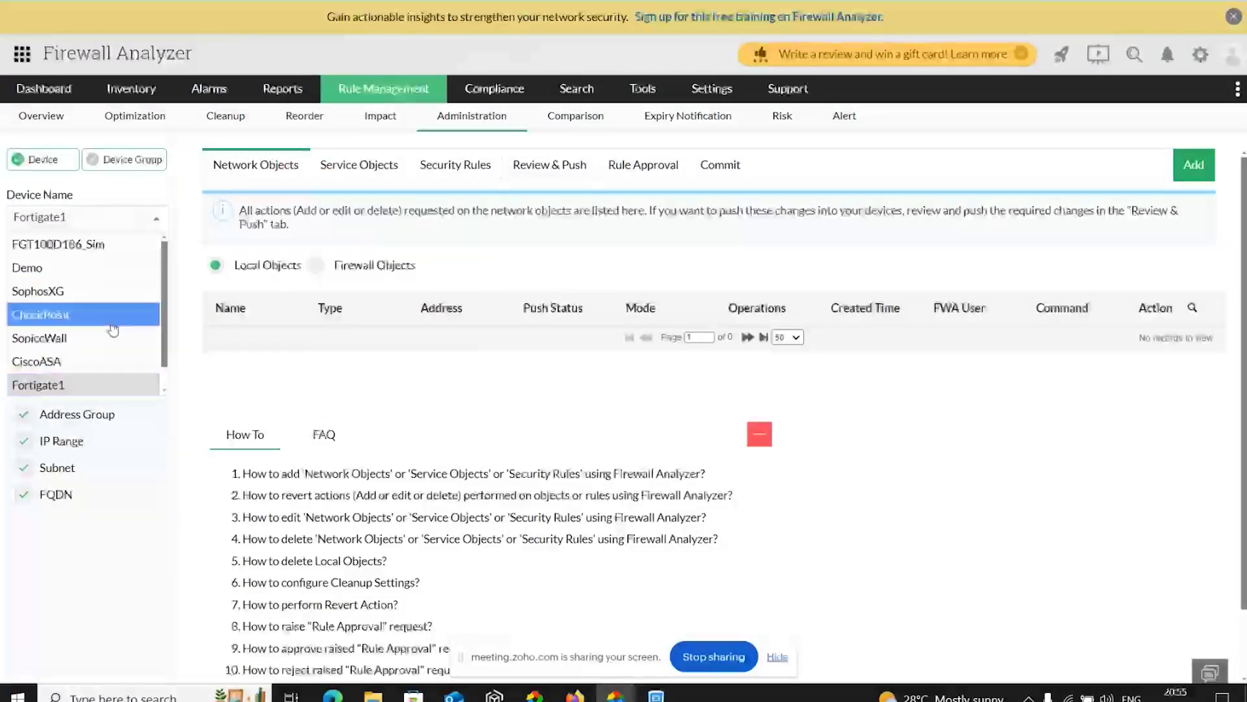
{"action": "left_click", "coordinate": [93, 385]}
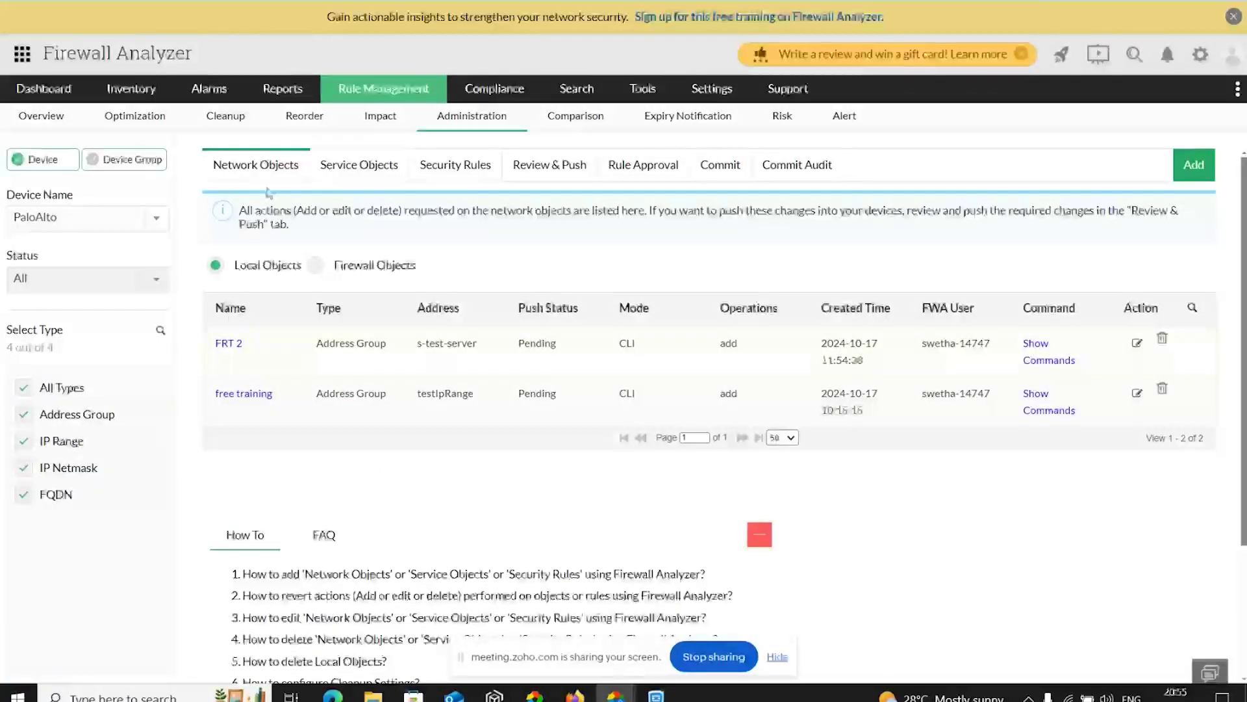
- View the service objects and security rules of PaloAlto, and return to its network objects
{"action": "left_click", "coordinate": [386, 167]}
{"action": "left_click", "coordinate": [449, 168]}
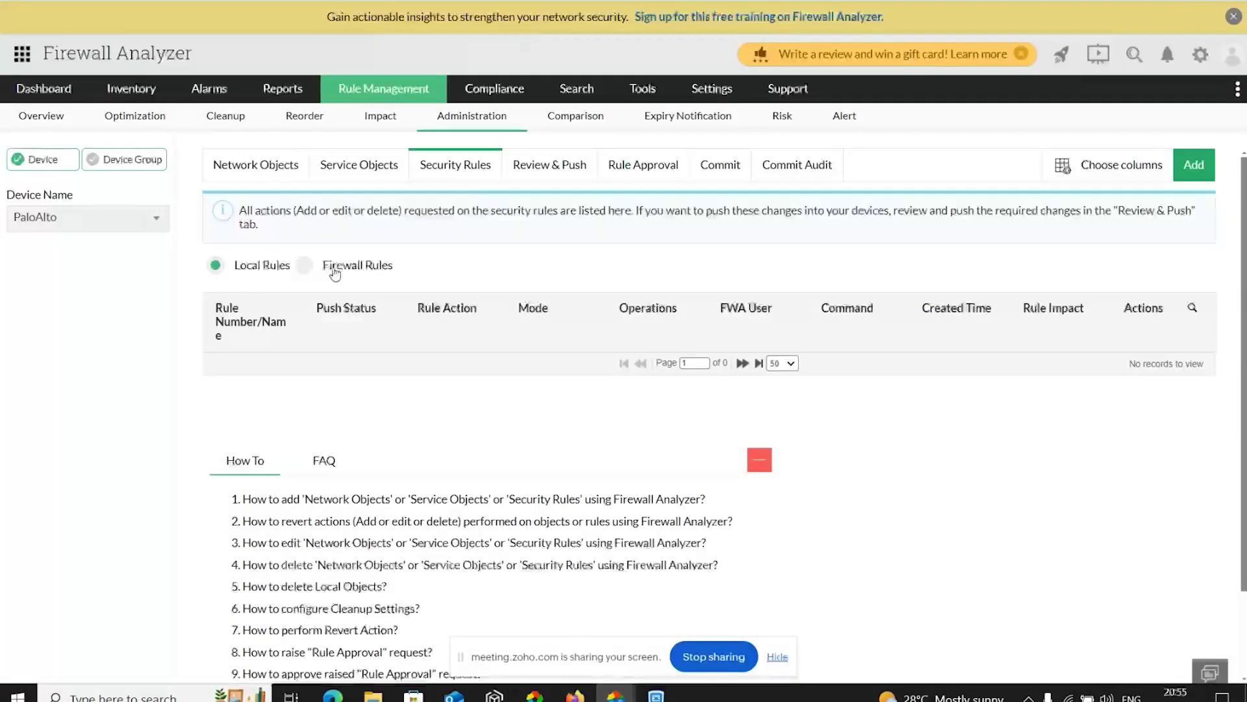
{"action": "left_click", "coordinate": [262, 167]}
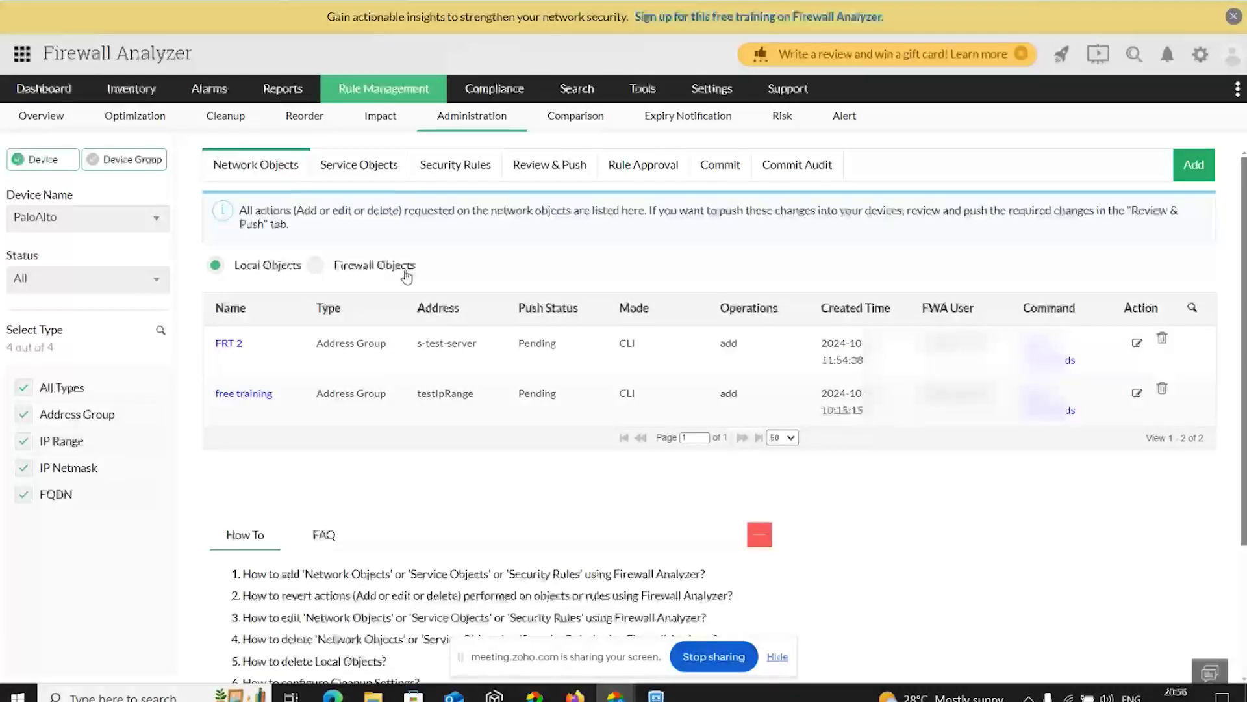
- Add an address group network object named FRT 3 in CLI mode with s-test-admin as its member
{"action": "left_click", "coordinate": [1205, 176]}
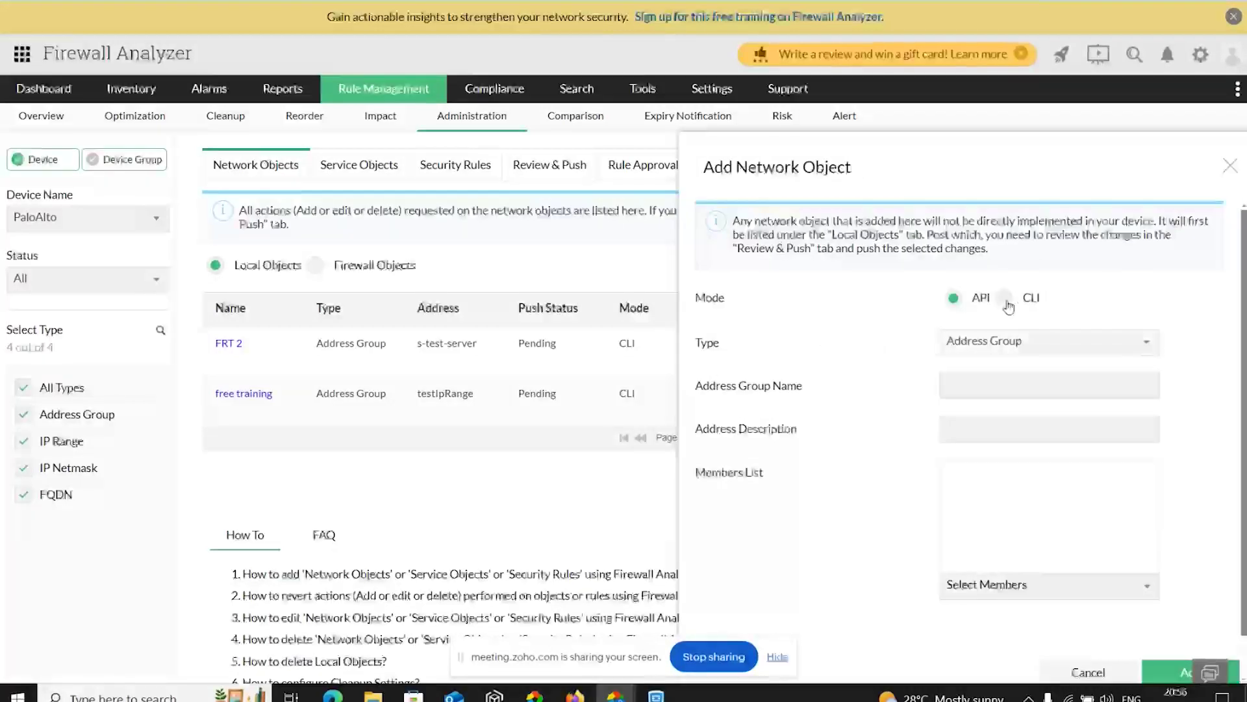
{"action": "left_click", "coordinate": [1006, 299]}
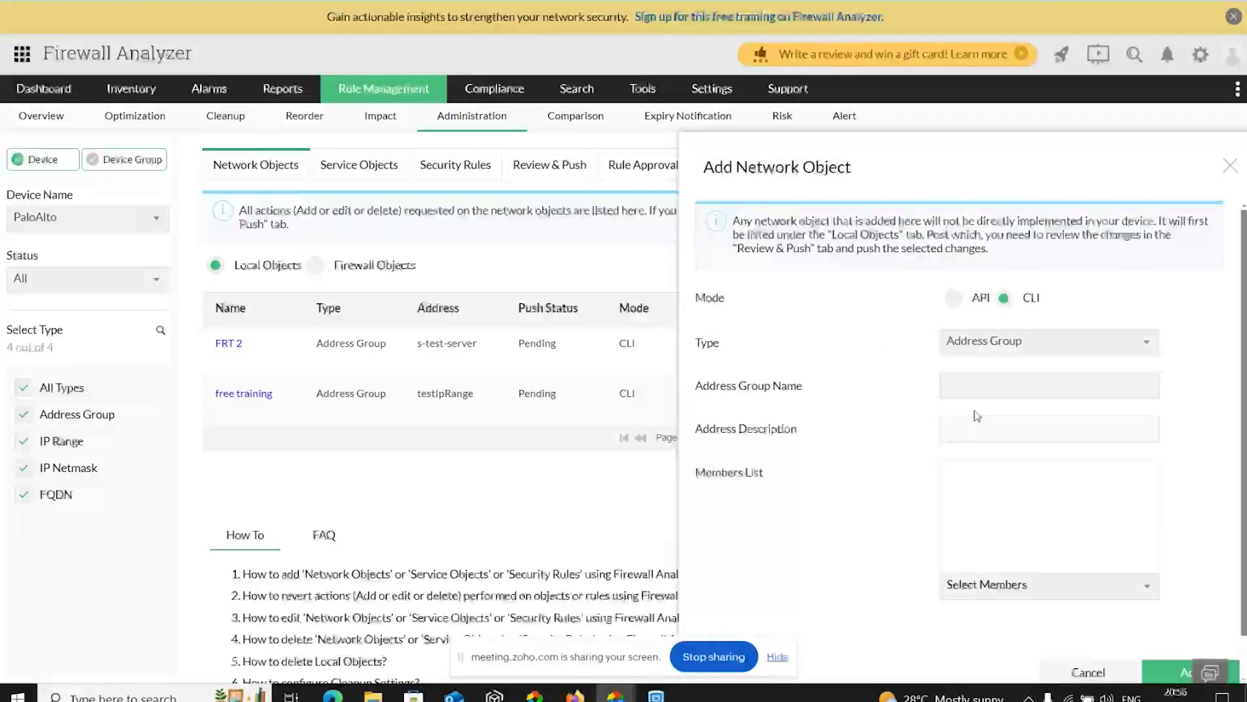
{"action": "left_click", "coordinate": [983, 389]}
{"action": "left_click", "coordinate": [983, 389]}
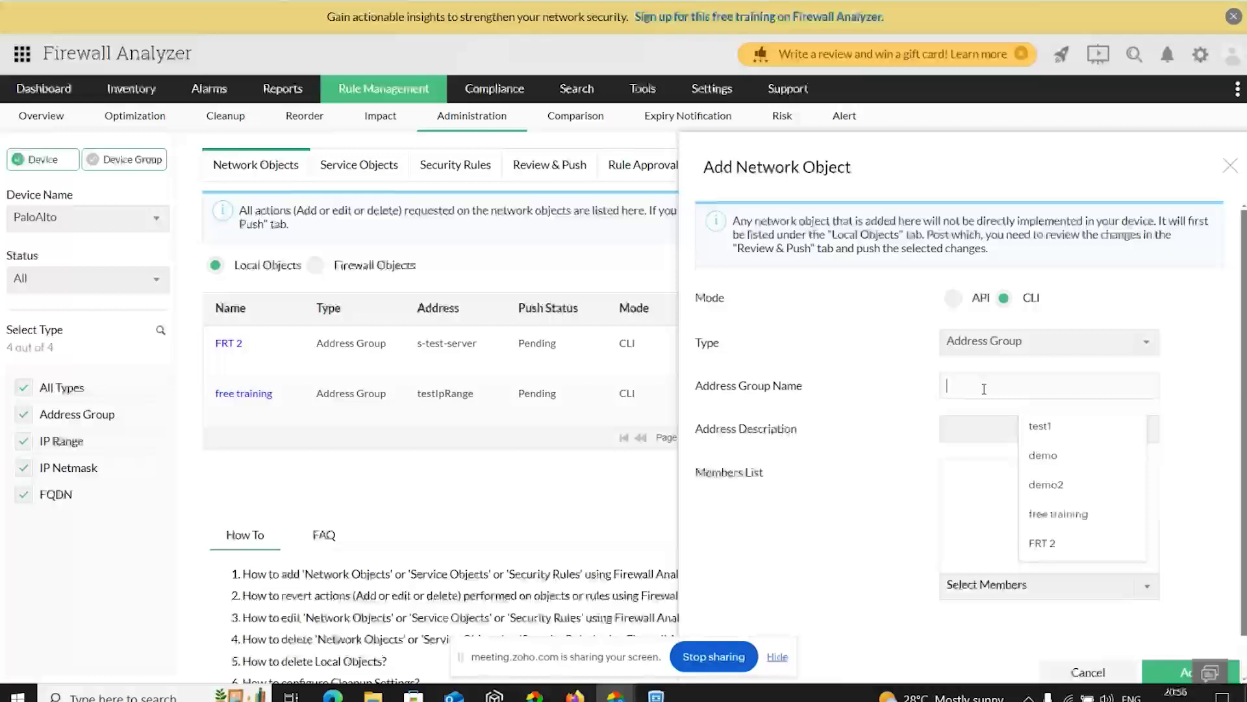
{"action": "type", "text": "FRT 3"}
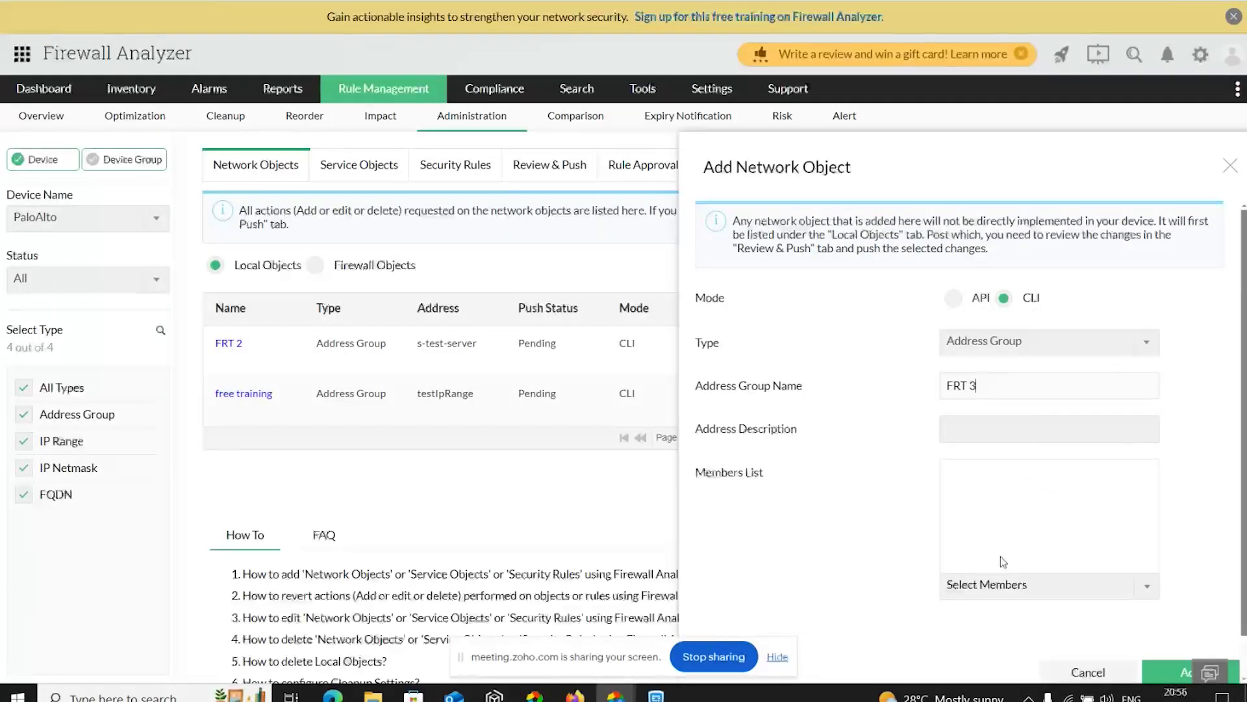
{"action": "left_click", "coordinate": [1006, 588]}
{"action": "left_click", "coordinate": [1006, 588]}
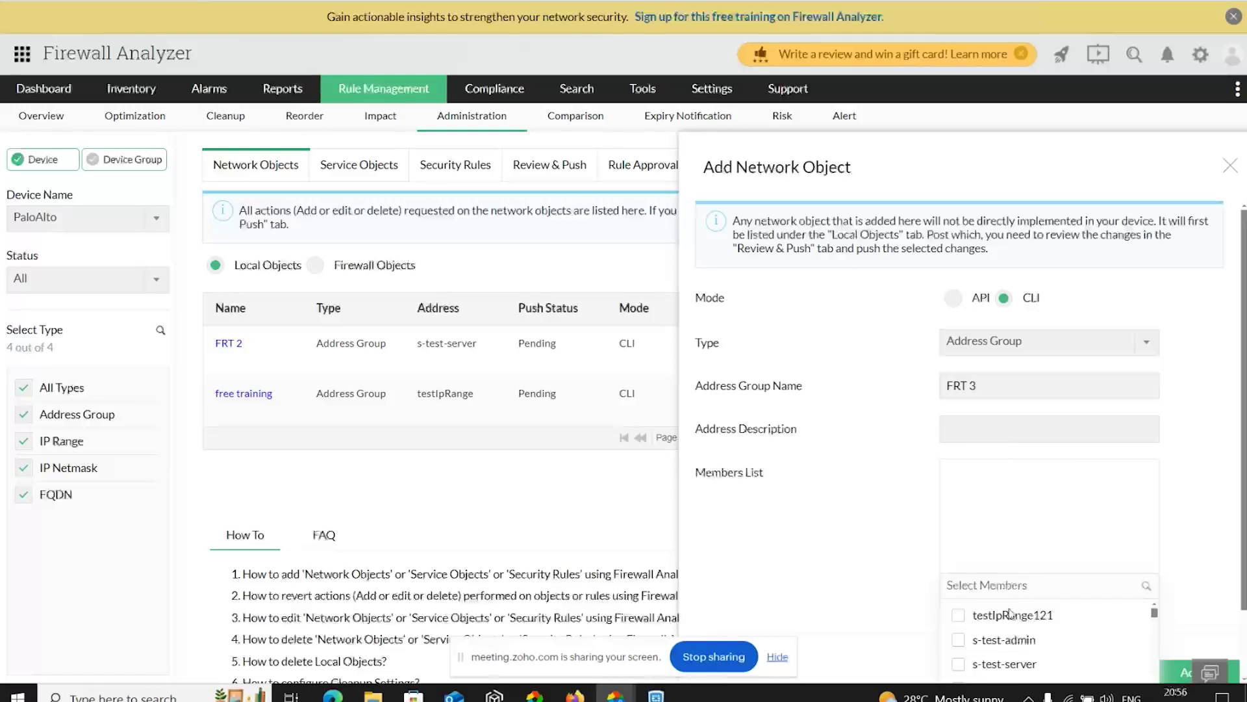
{"action": "left_click", "coordinate": [1006, 640]}
{"action": "left_click", "coordinate": [1181, 672]}
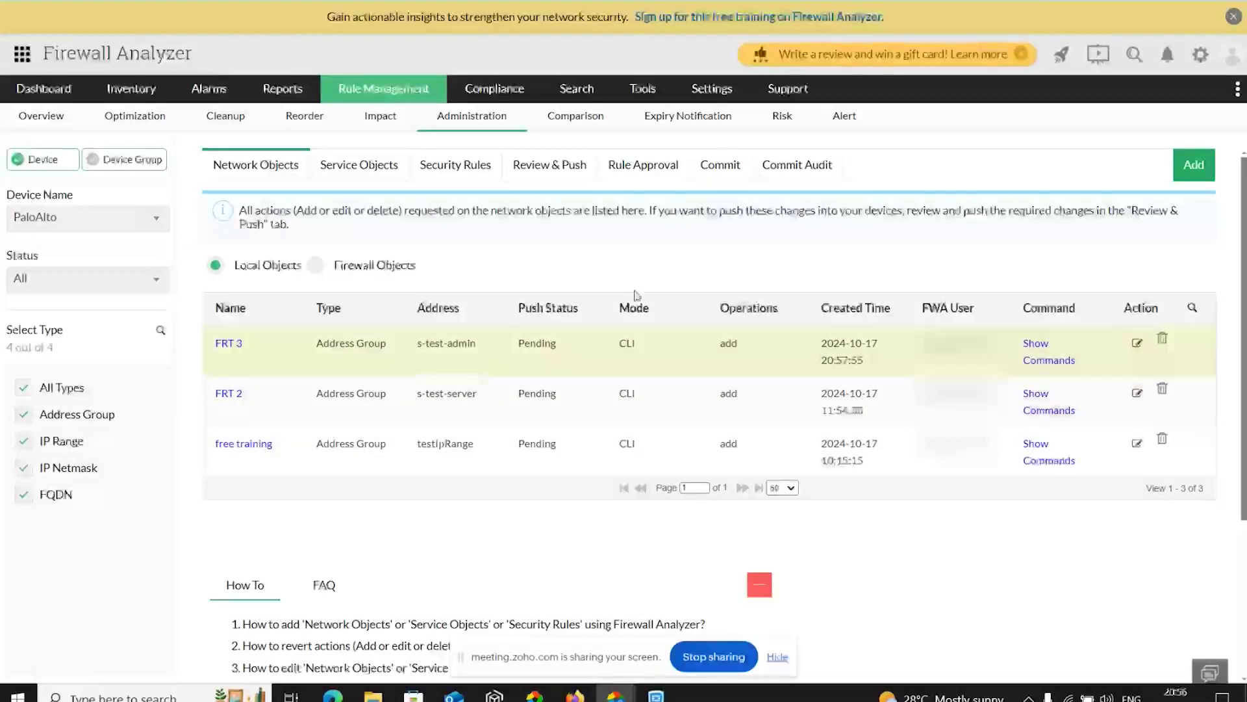
- Select FRT 3 among the pending changes of all modes, and view its push form before closing it without pushing
{"action": "left_click", "coordinate": [552, 177]}
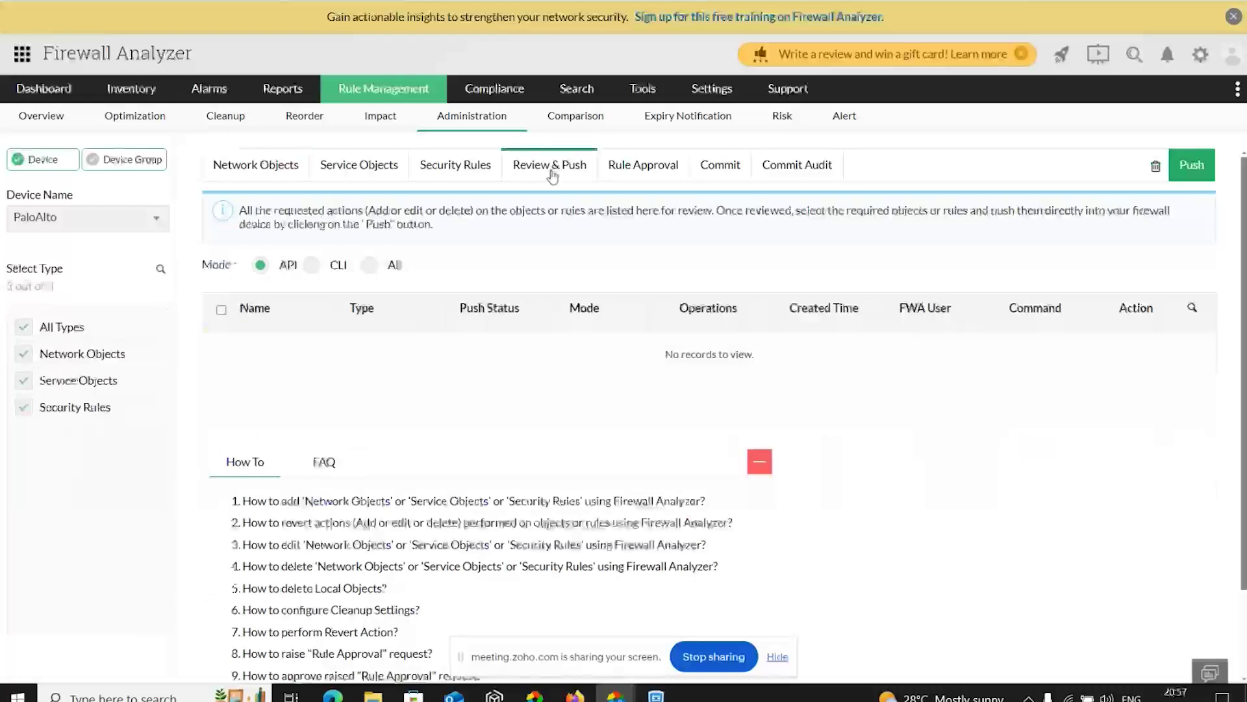
{"action": "left_click", "coordinate": [374, 266]}
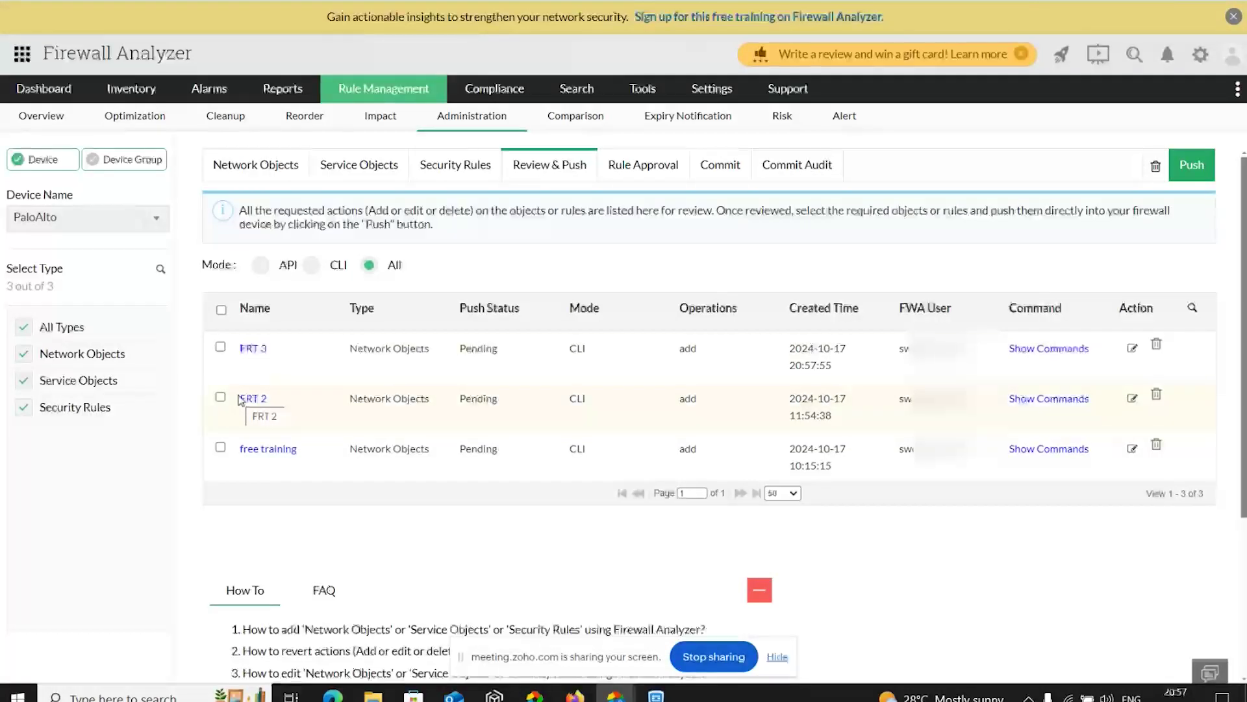
{"action": "left_click", "coordinate": [220, 347]}
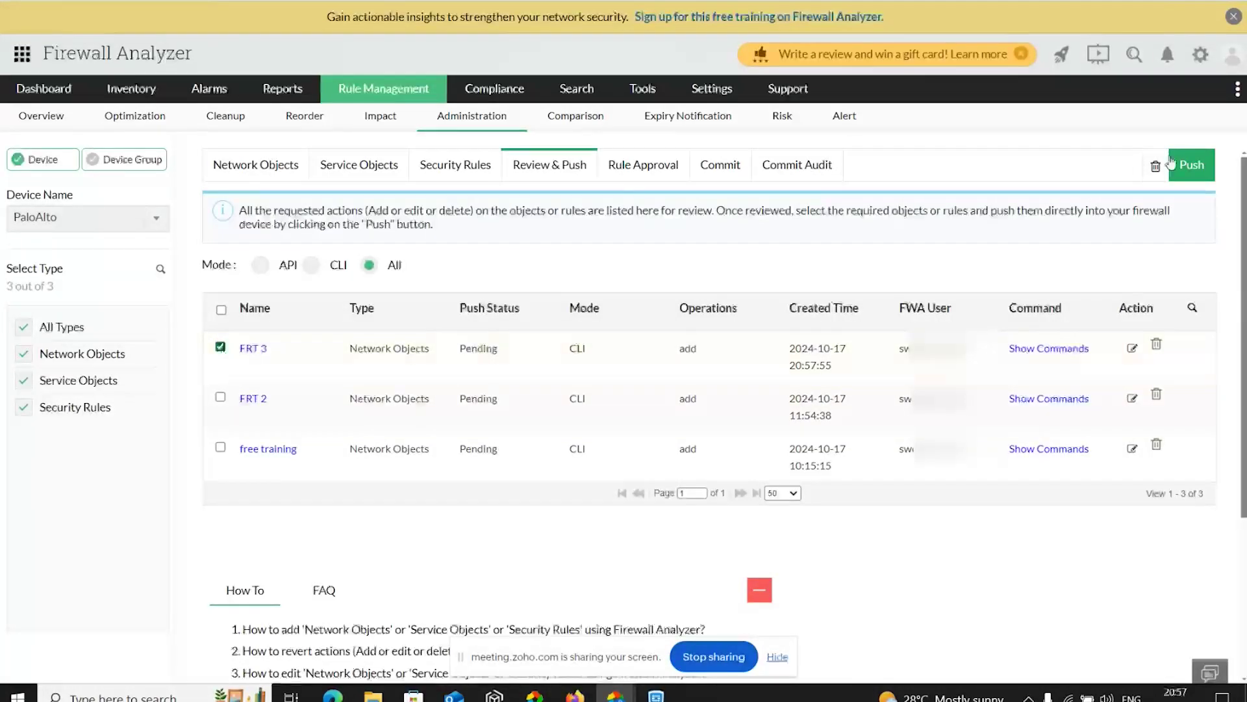
{"action": "left_click", "coordinate": [1197, 168]}
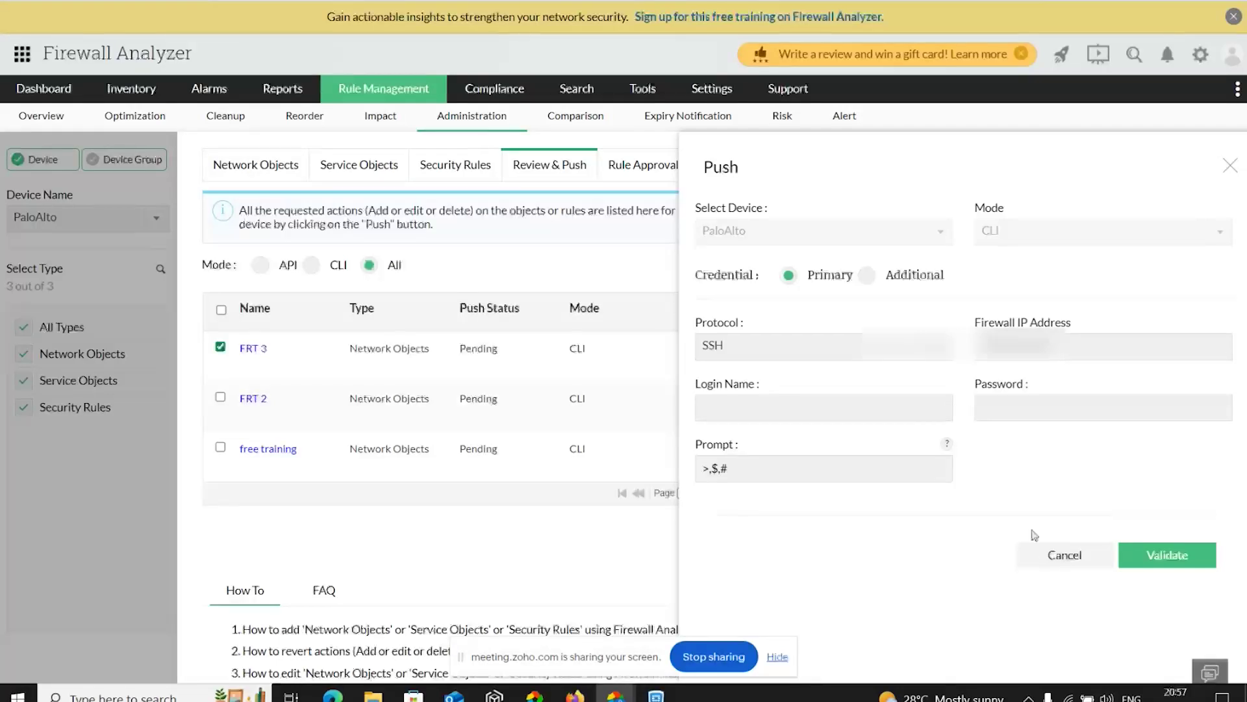
{"action": "left_click", "coordinate": [1230, 166]}
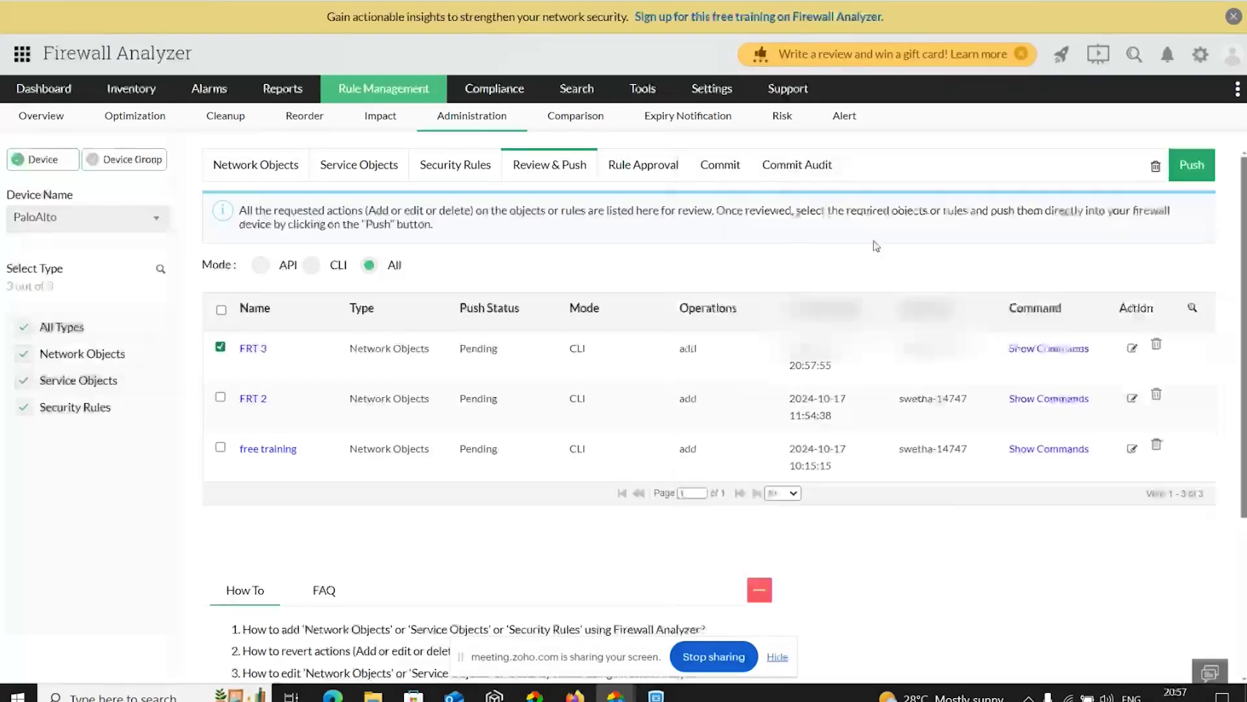
- View the commit list and commit audit of PaloAlto, and the commit list of Fortigate1
{"action": "left_click", "coordinate": [721, 168]}
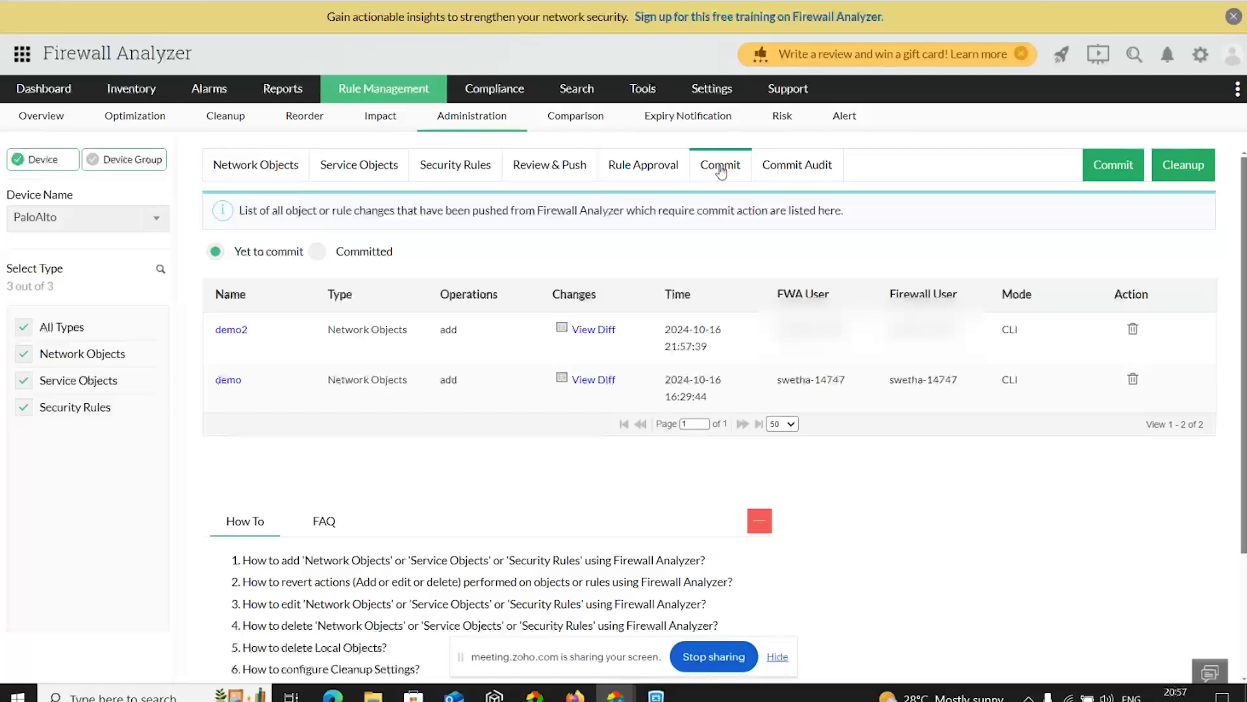
{"action": "left_click", "coordinate": [807, 171]}
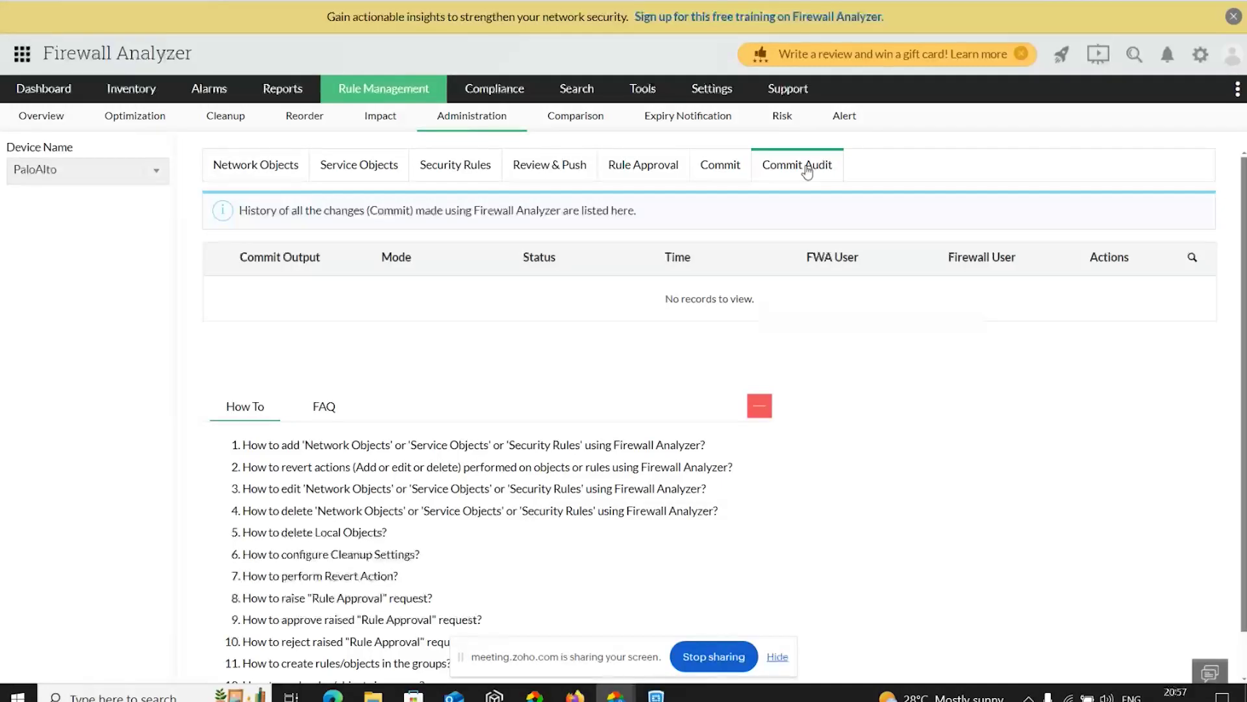
{"action": "left_click", "coordinate": [156, 174]}
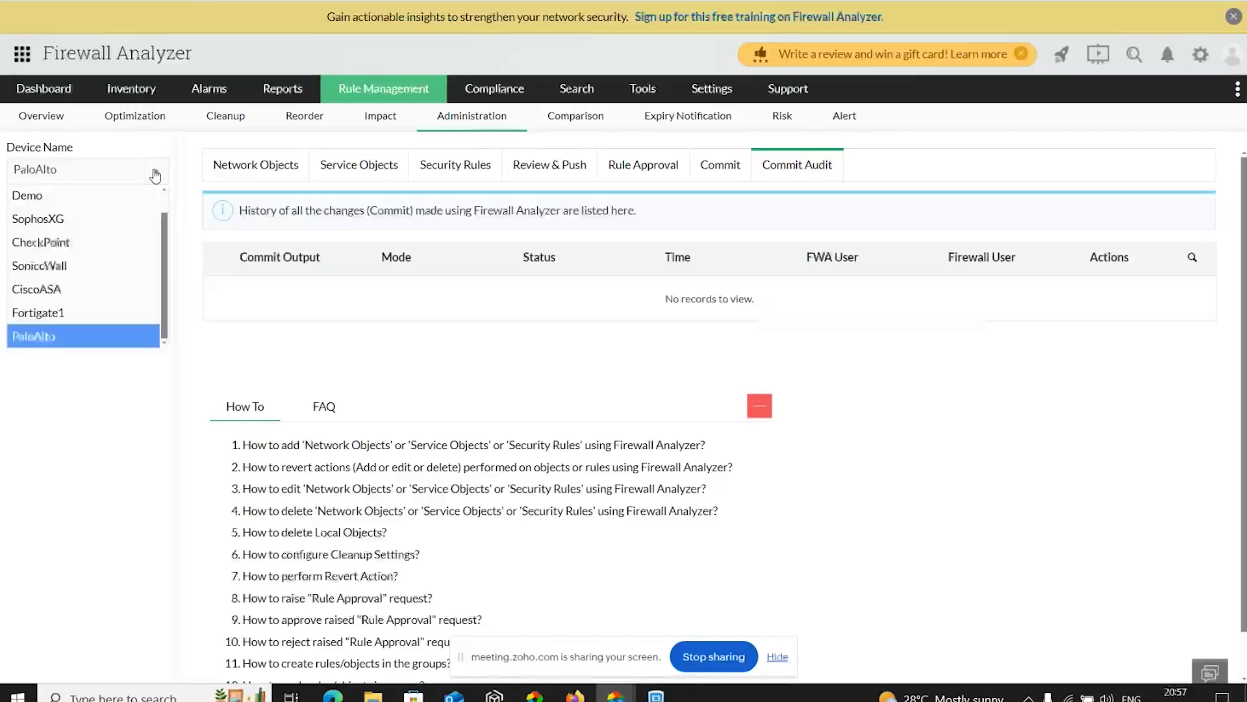
{"action": "left_click", "coordinate": [114, 313]}
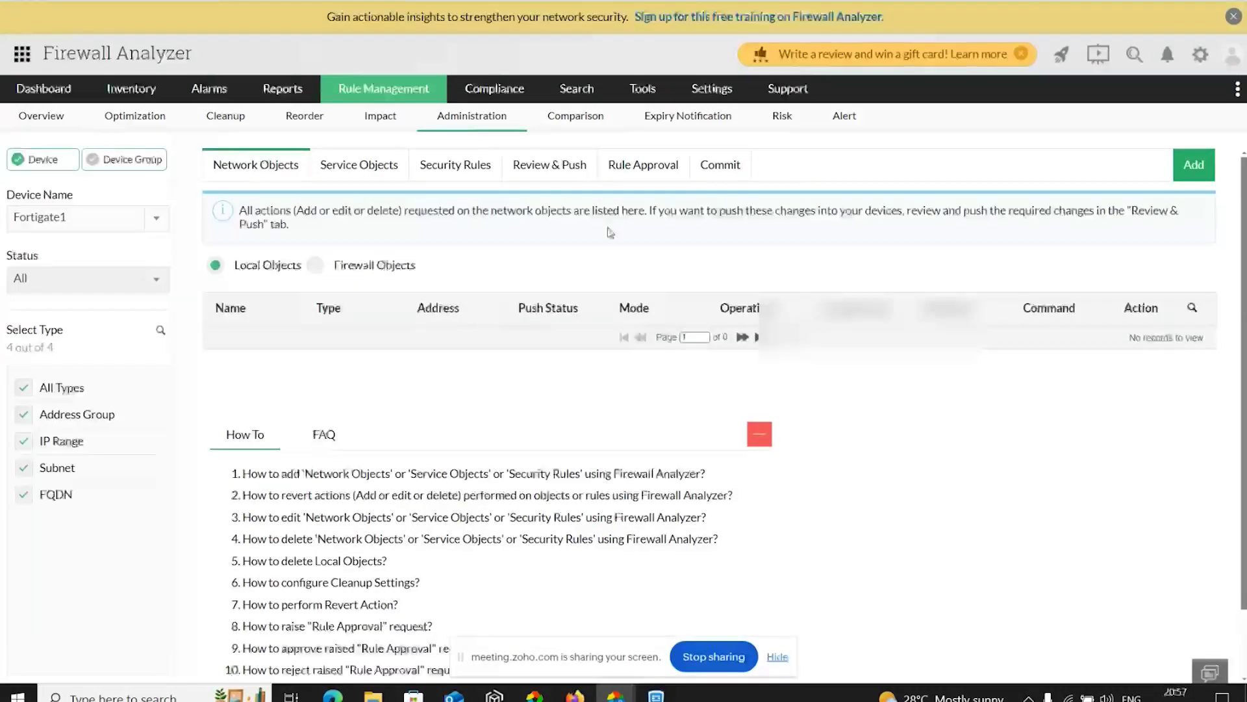
{"action": "left_click", "coordinate": [727, 171]}
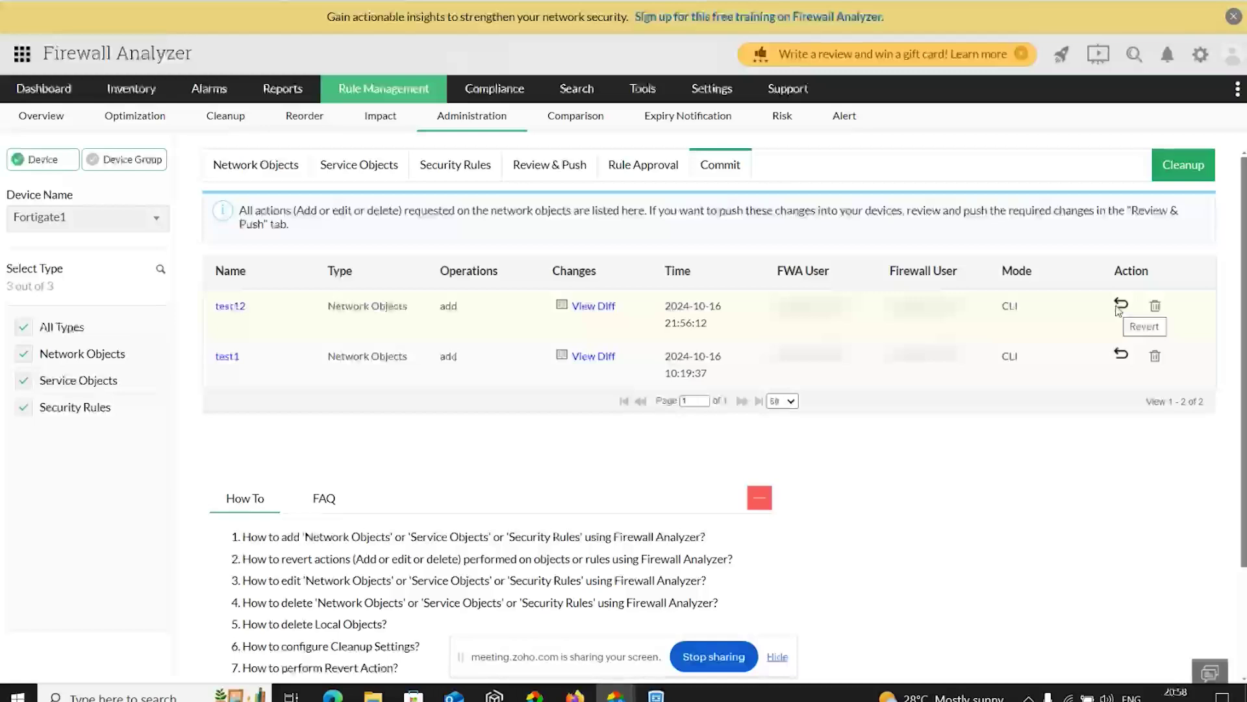
- View the approved and rejected rule approval requests of Fortigate1, and return to its pending requests
{"action": "left_click", "coordinate": [662, 175]}
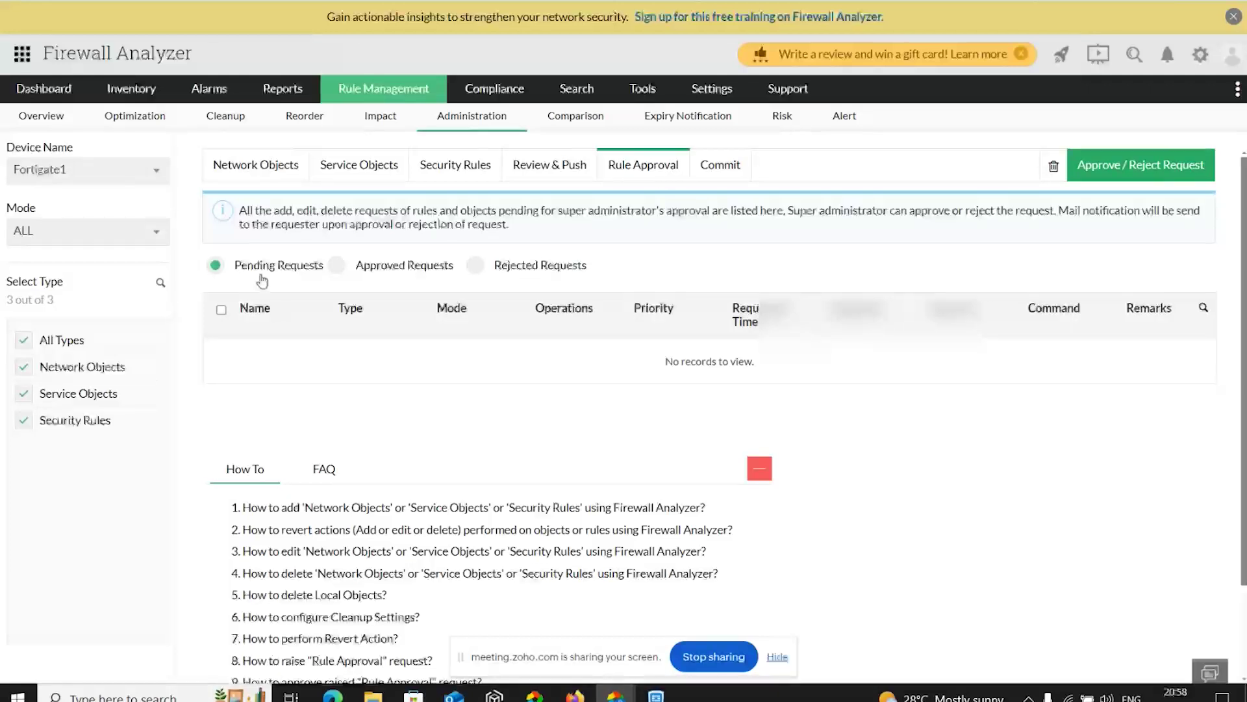
{"action": "left_click", "coordinate": [335, 267]}
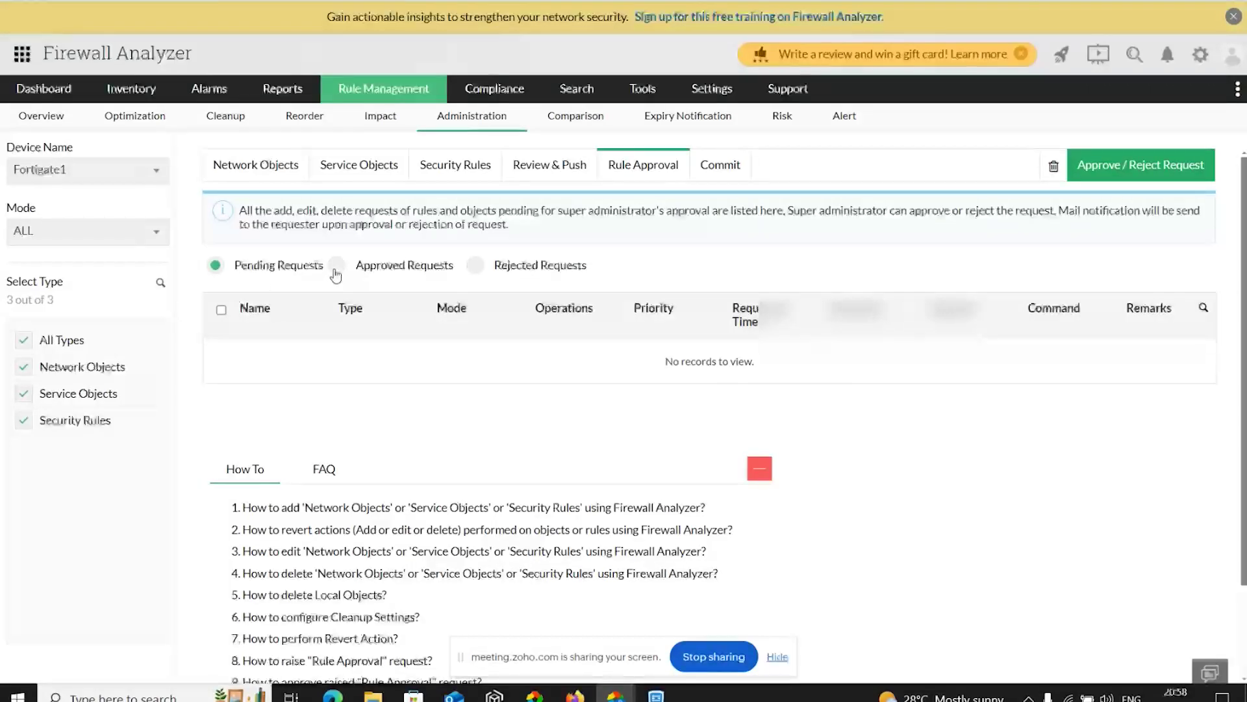
{"action": "left_click", "coordinate": [475, 268]}
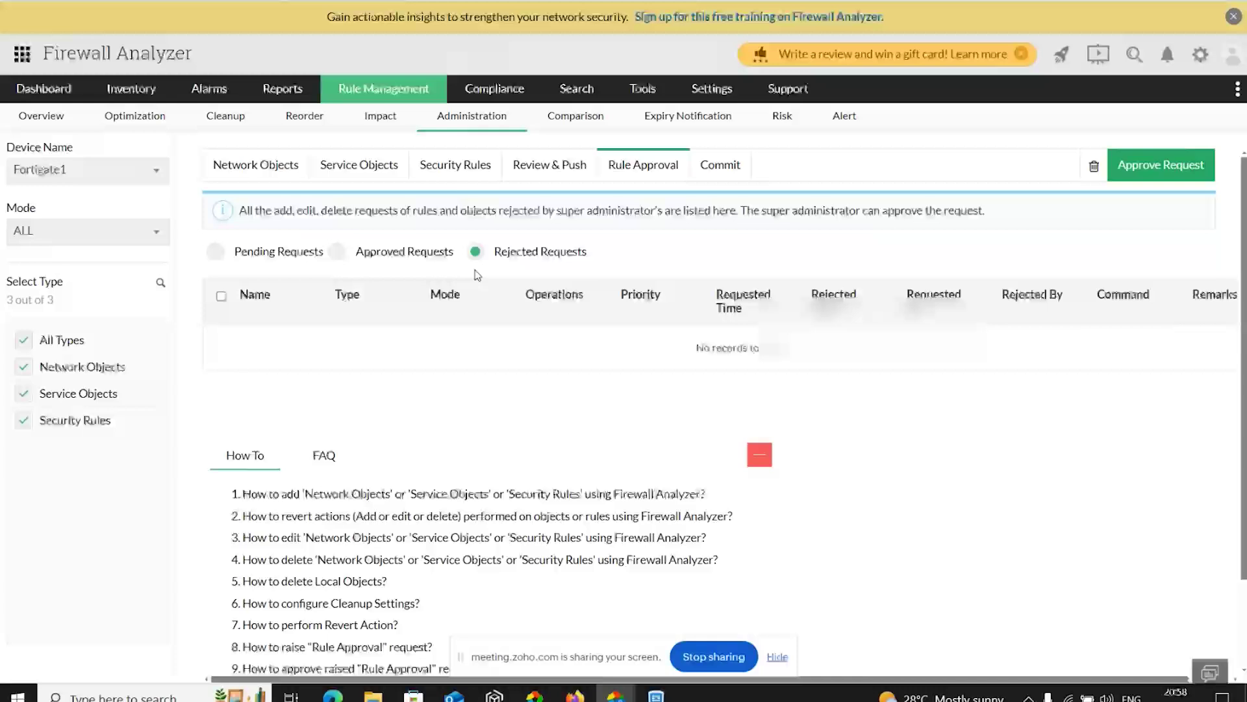
{"action": "left_click", "coordinate": [209, 259]}
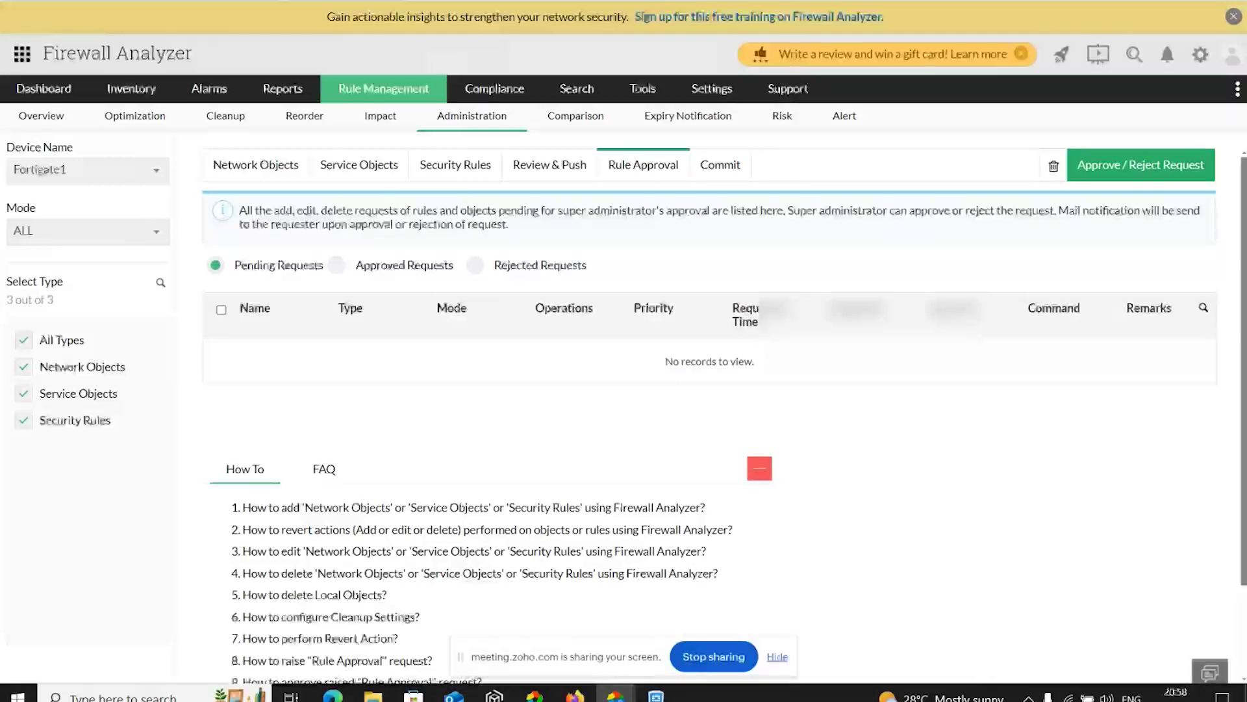
- Switch to the Firewall Analyzer online demo, log in as Administrator and open rule administration
{"action": "left_click", "coordinate": [44, 88]}
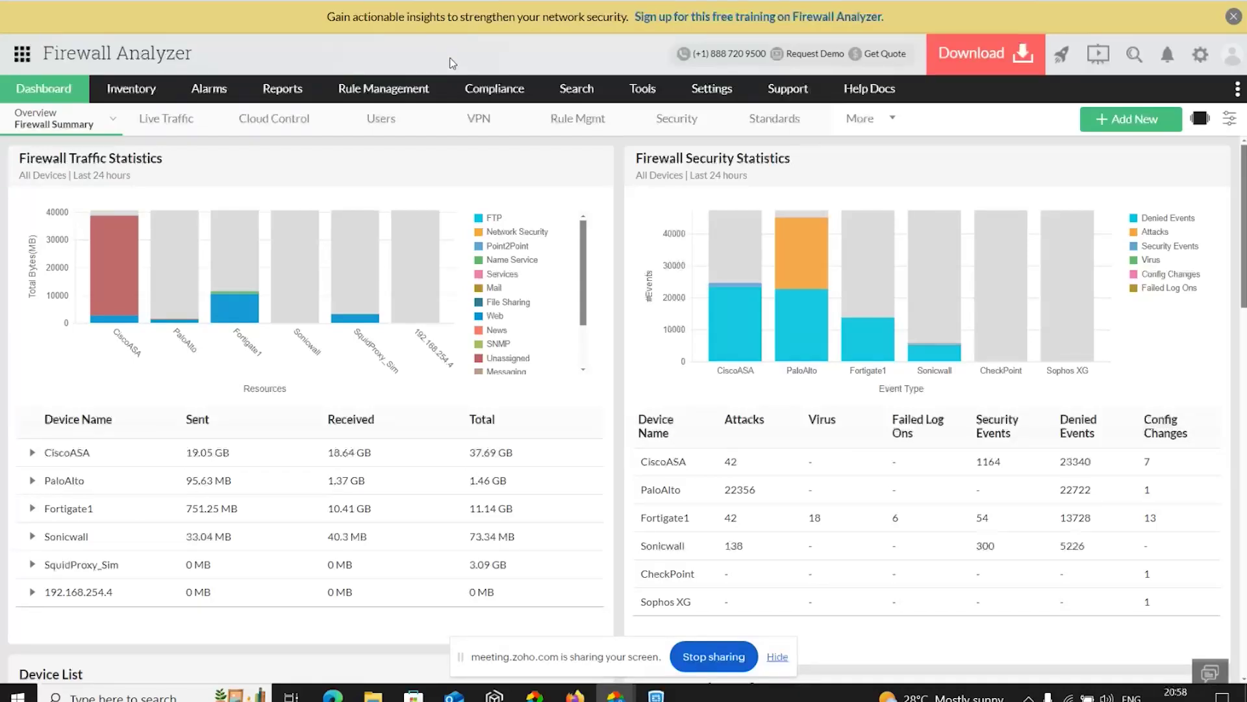
{"action": "mouse_move", "coordinate": [414, 98]}
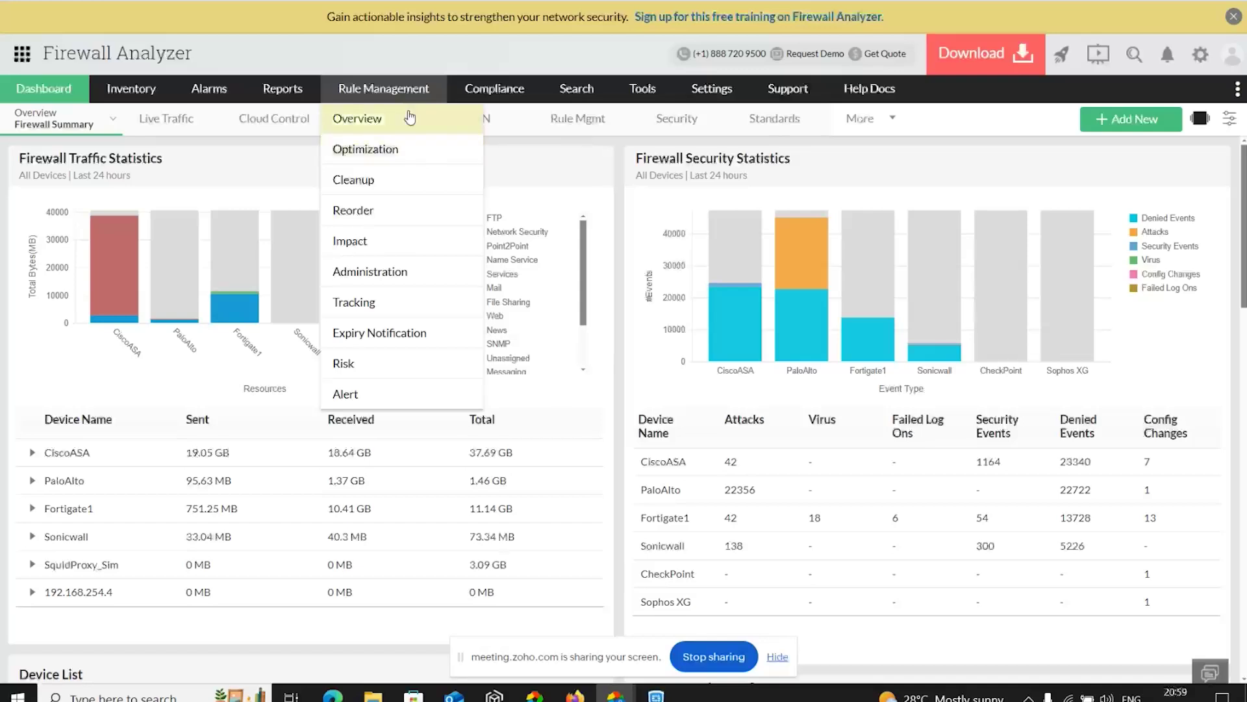
{"action": "left_click", "coordinate": [388, 282]}
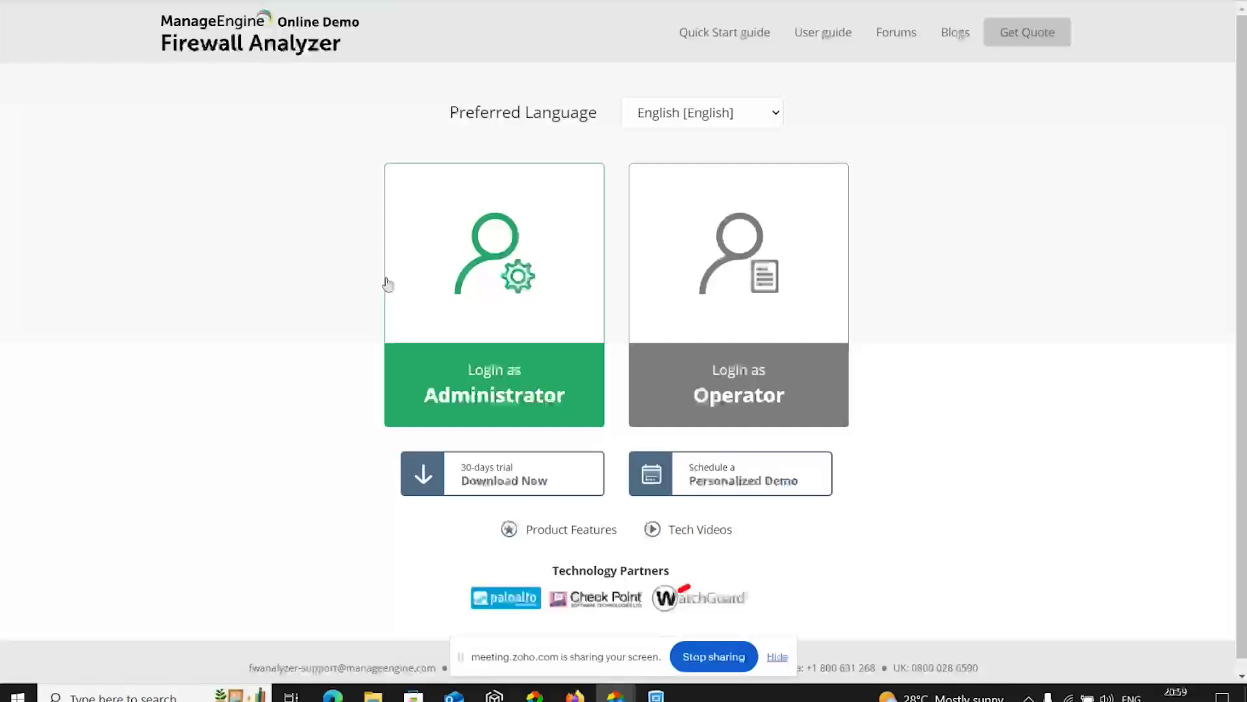
{"action": "left_click", "coordinate": [526, 413]}
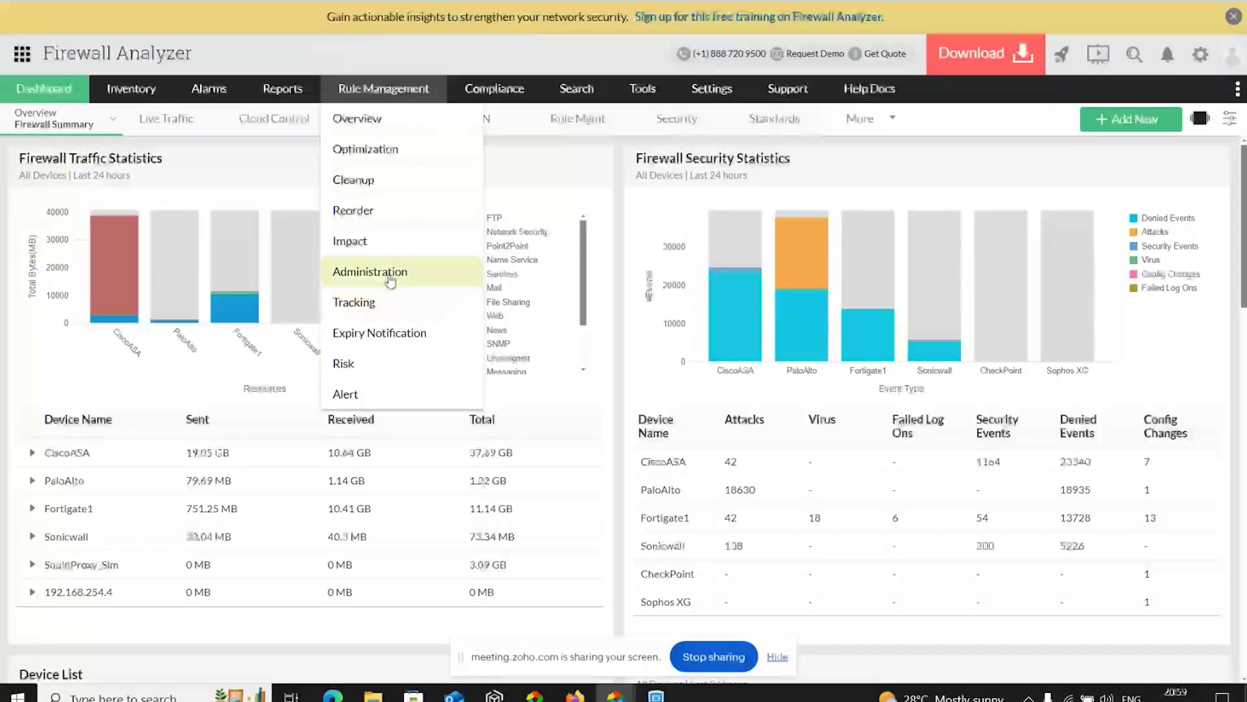
{"action": "left_click", "coordinate": [390, 281]}
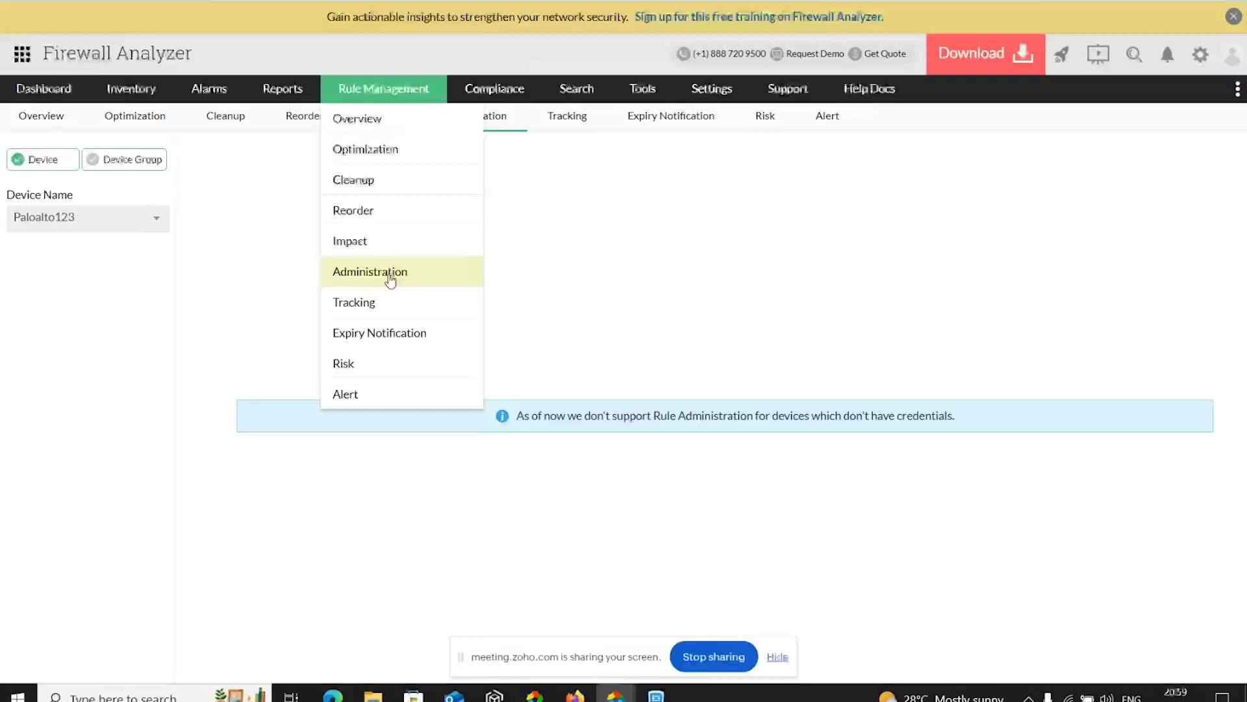
- Select Fortigate1 as the device and examine the request reports on the rule approval dashboard
{"action": "left_click", "coordinate": [156, 217]}
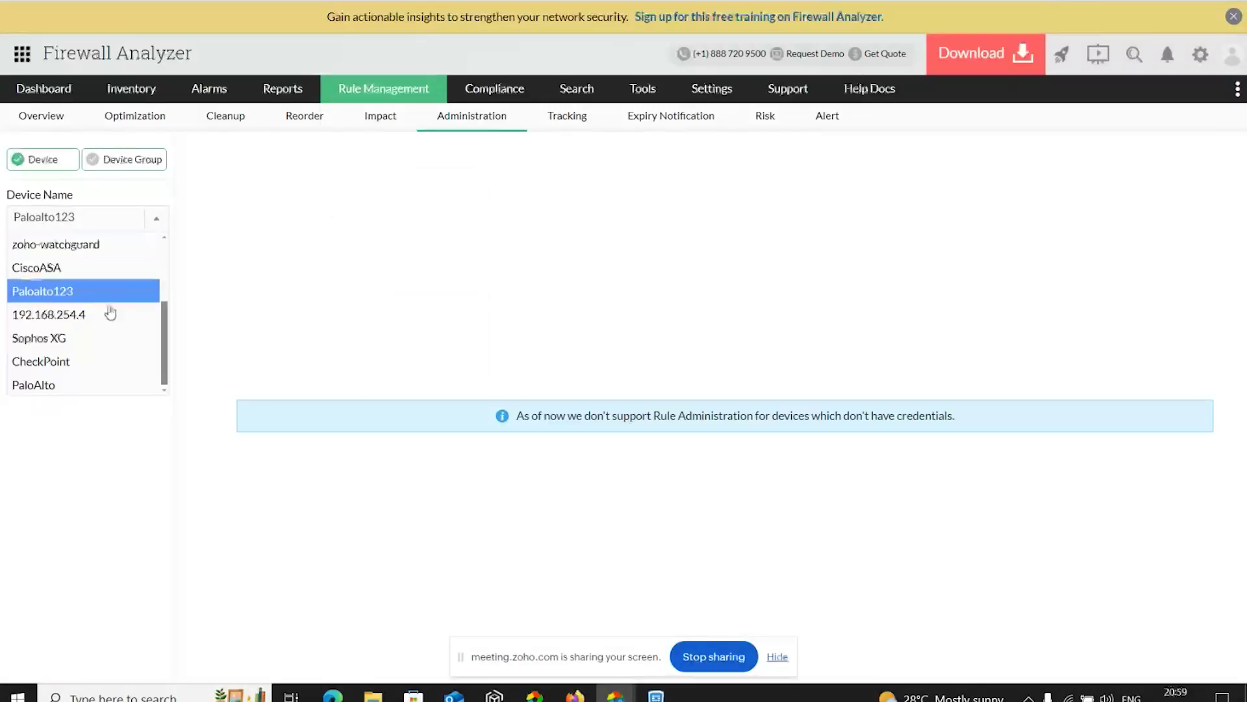
{"action": "scroll", "coordinate": [94, 353], "scroll_direction": "up", "scroll_amount": 2}
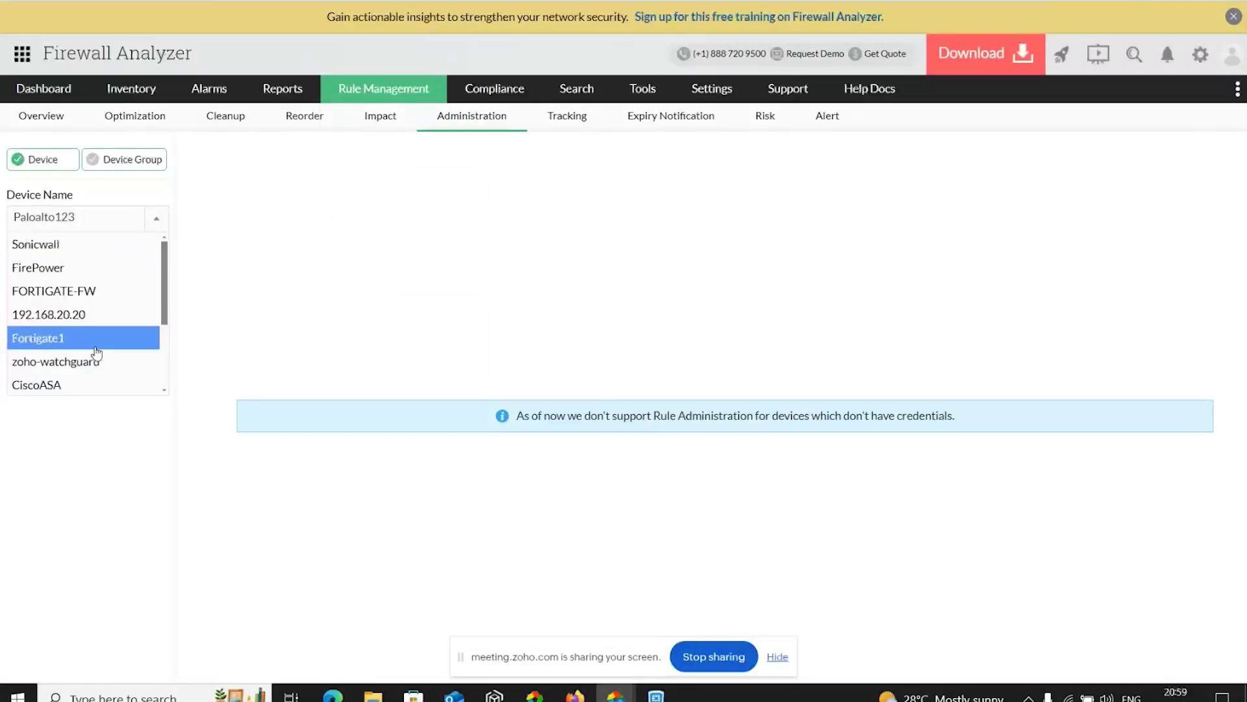
{"action": "left_click", "coordinate": [60, 338]}
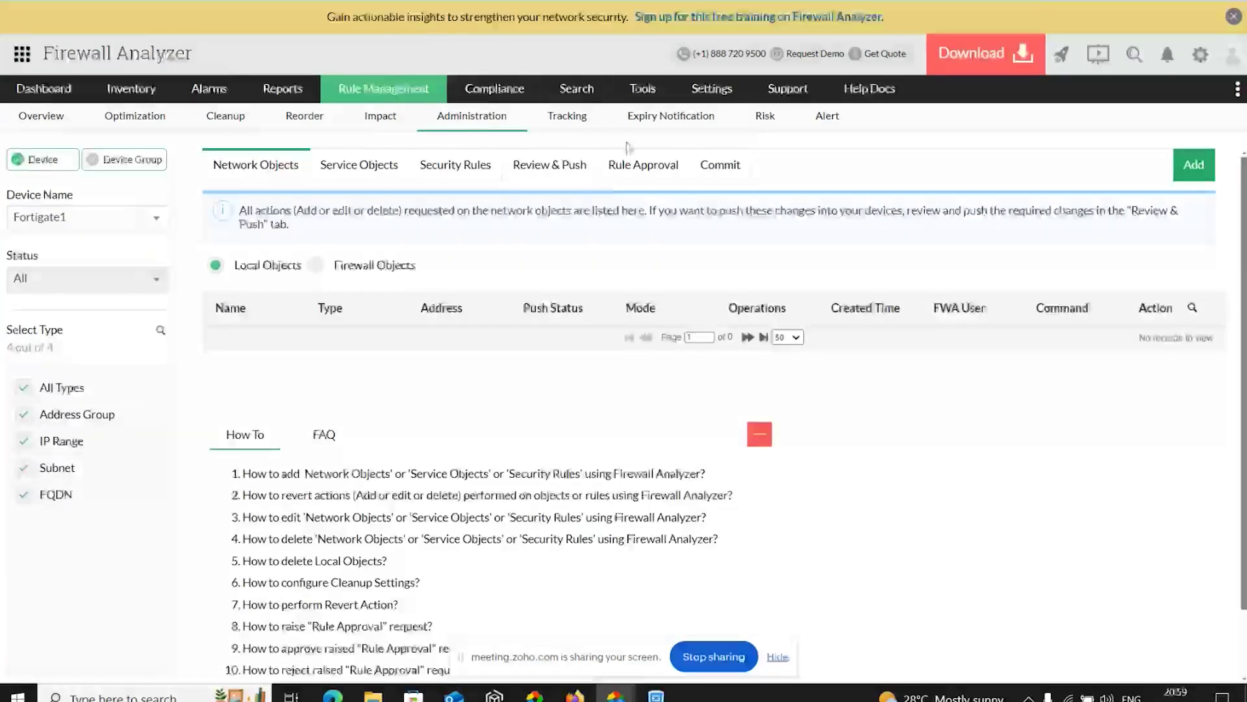
{"action": "left_click", "coordinate": [635, 165]}
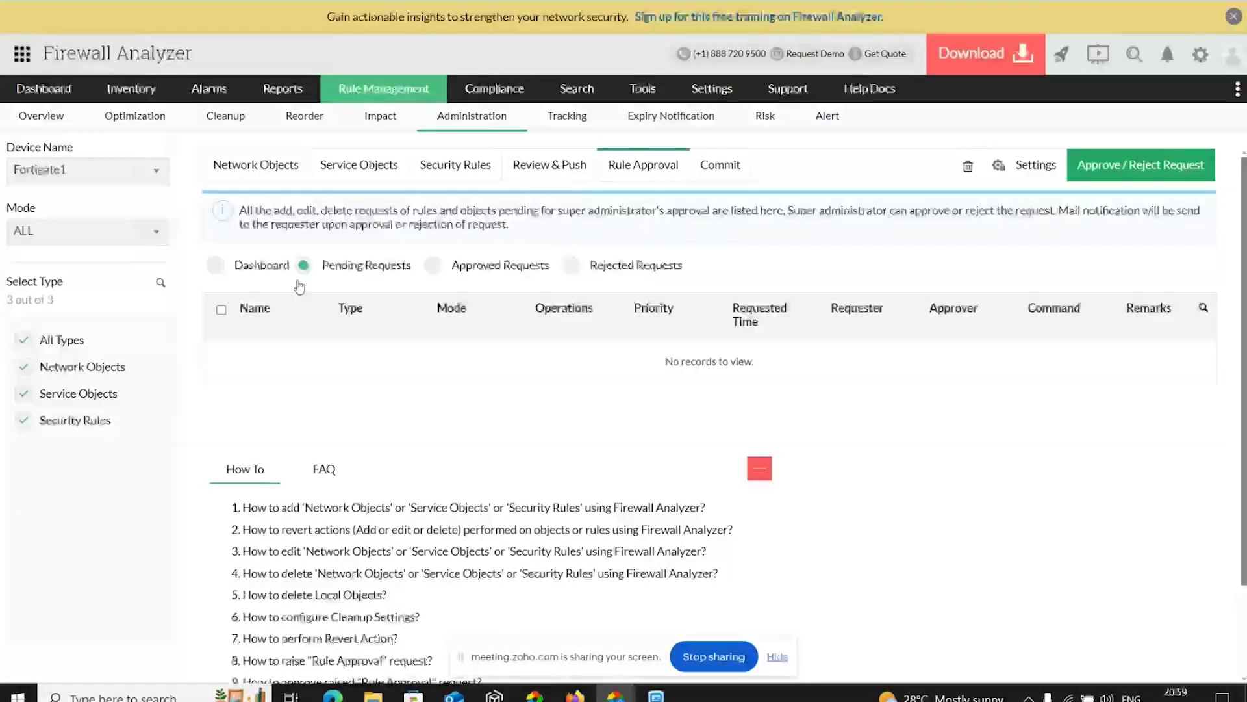
{"action": "left_click", "coordinate": [220, 270]}
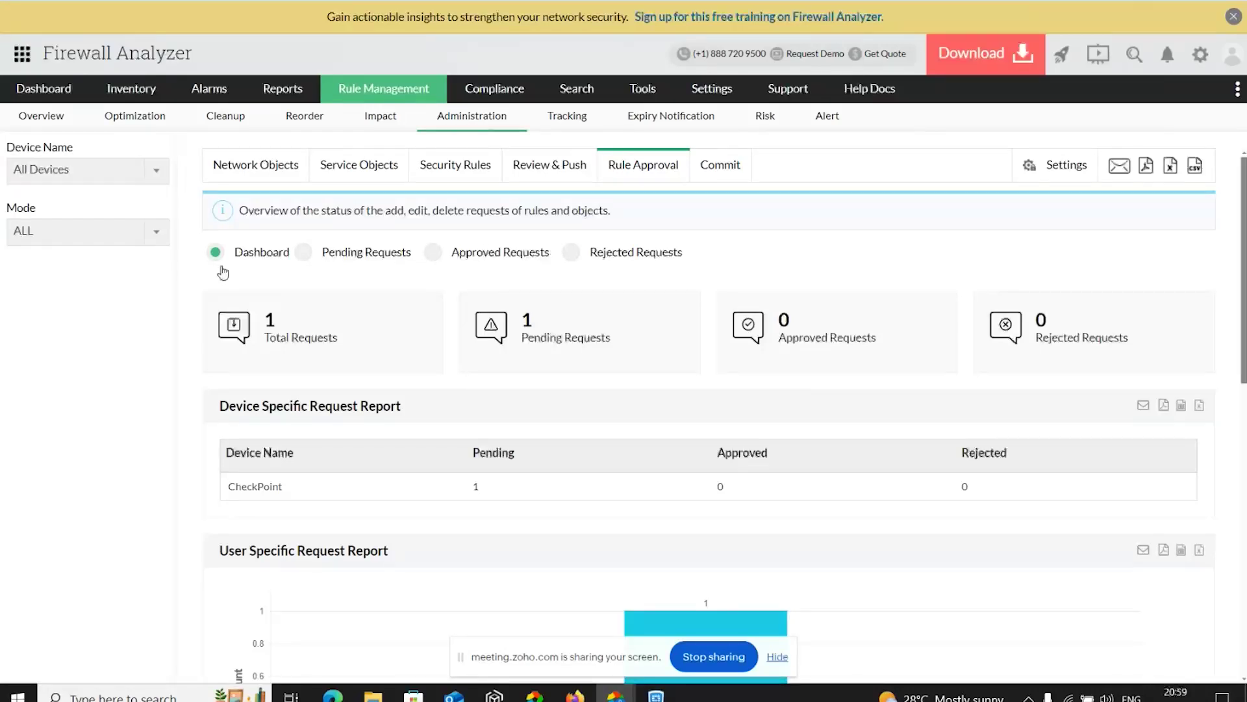
{"action": "scroll", "coordinate": [276, 467], "scroll_direction": "down", "scroll_amount": 4}
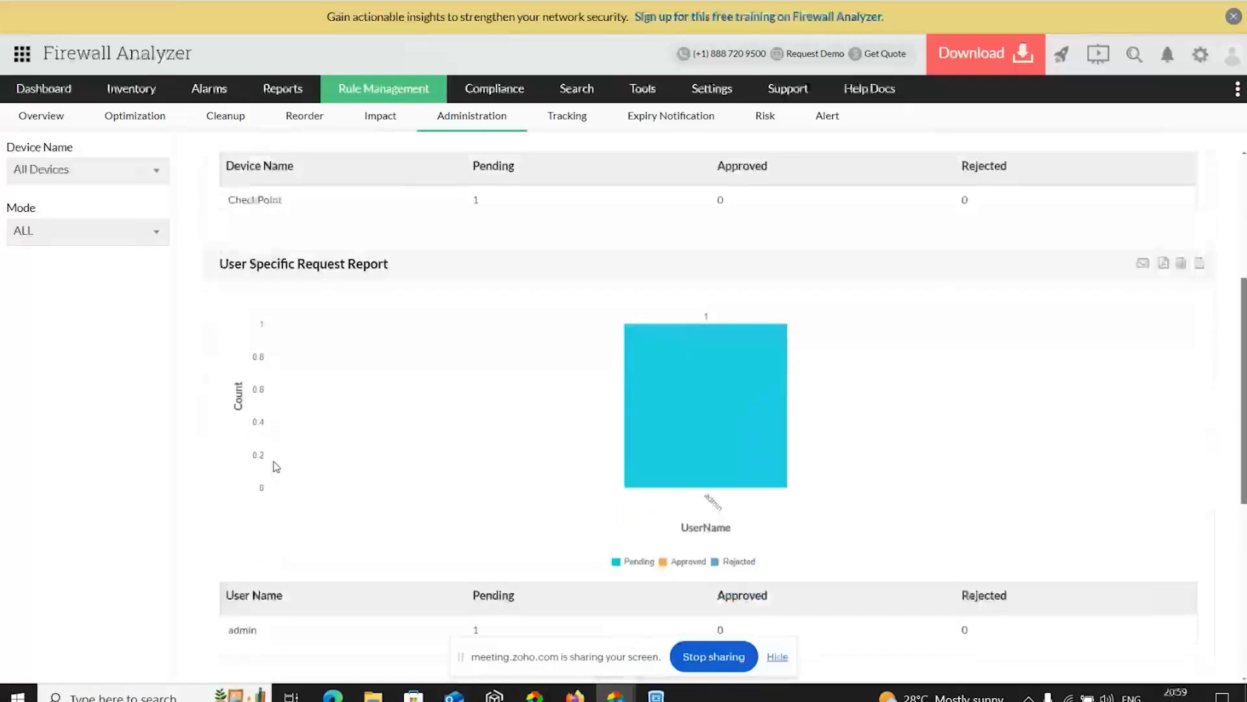
{"action": "scroll", "coordinate": [276, 467], "scroll_direction": "down", "scroll_amount": 4}
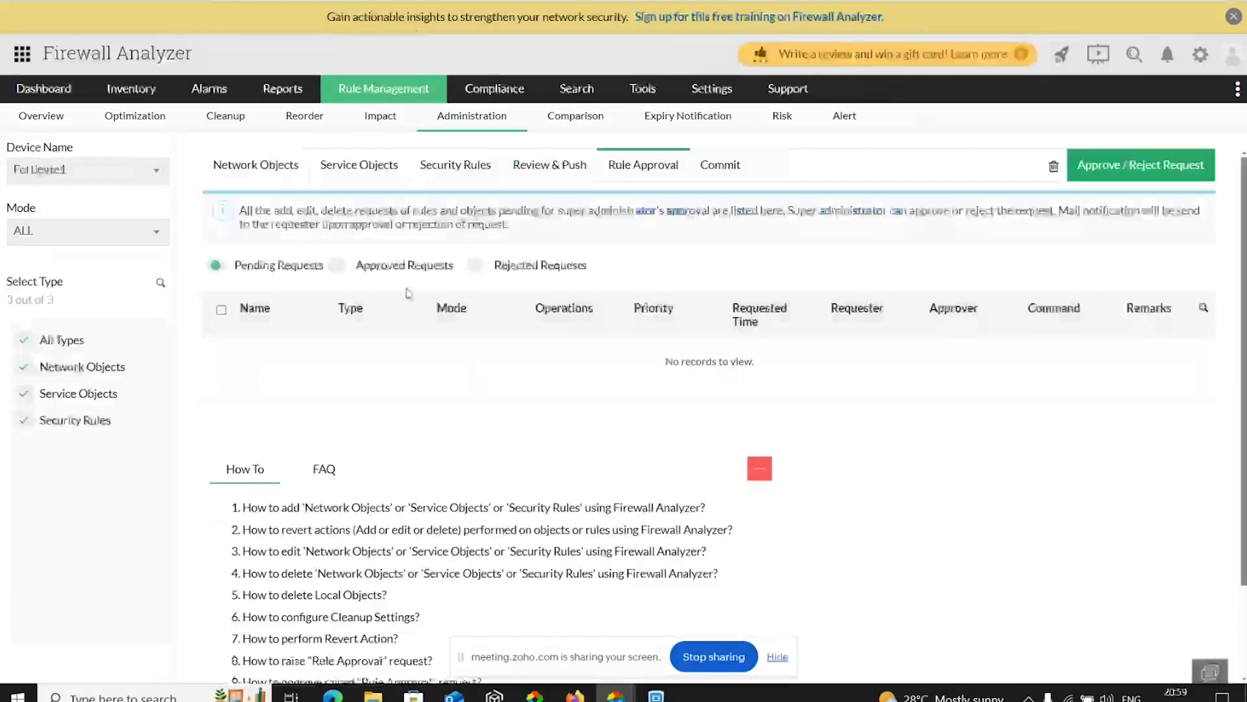
- Switch to the slides, advance to the Rule comparison slide, and return to Firewall Analyzer
{"action": "key", "text": "alt+Tab"}
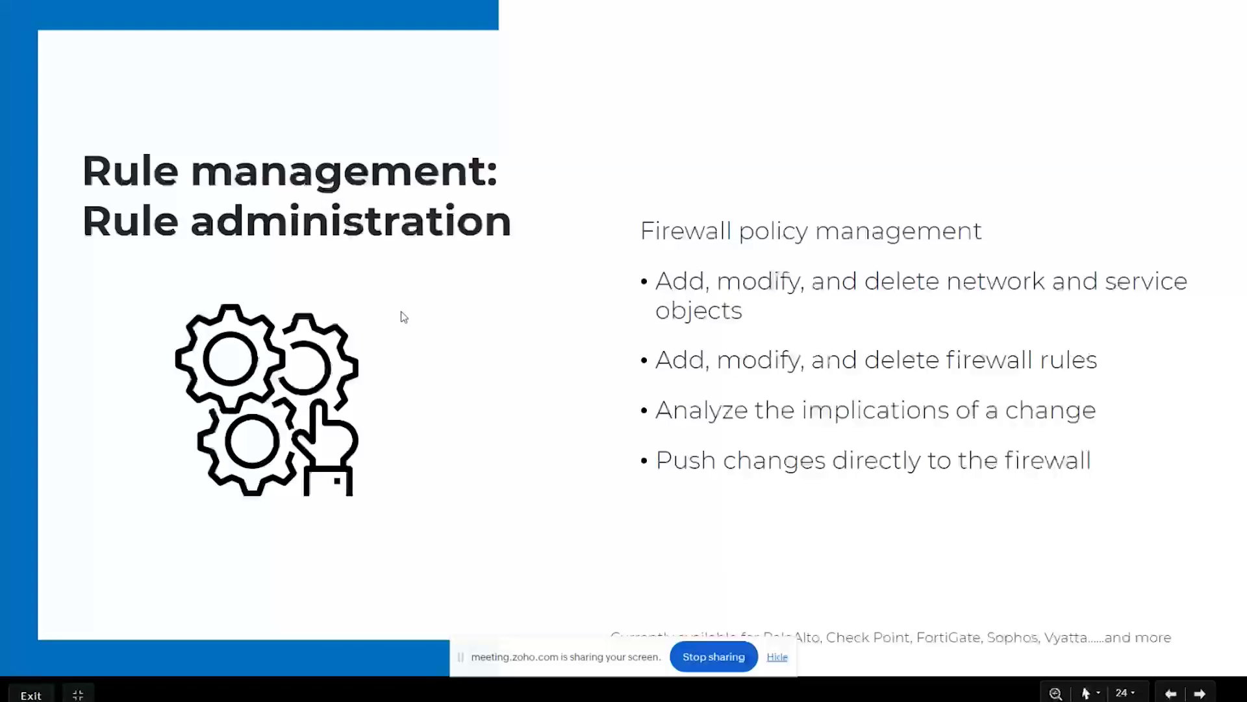
{"action": "key", "text": "Right"}
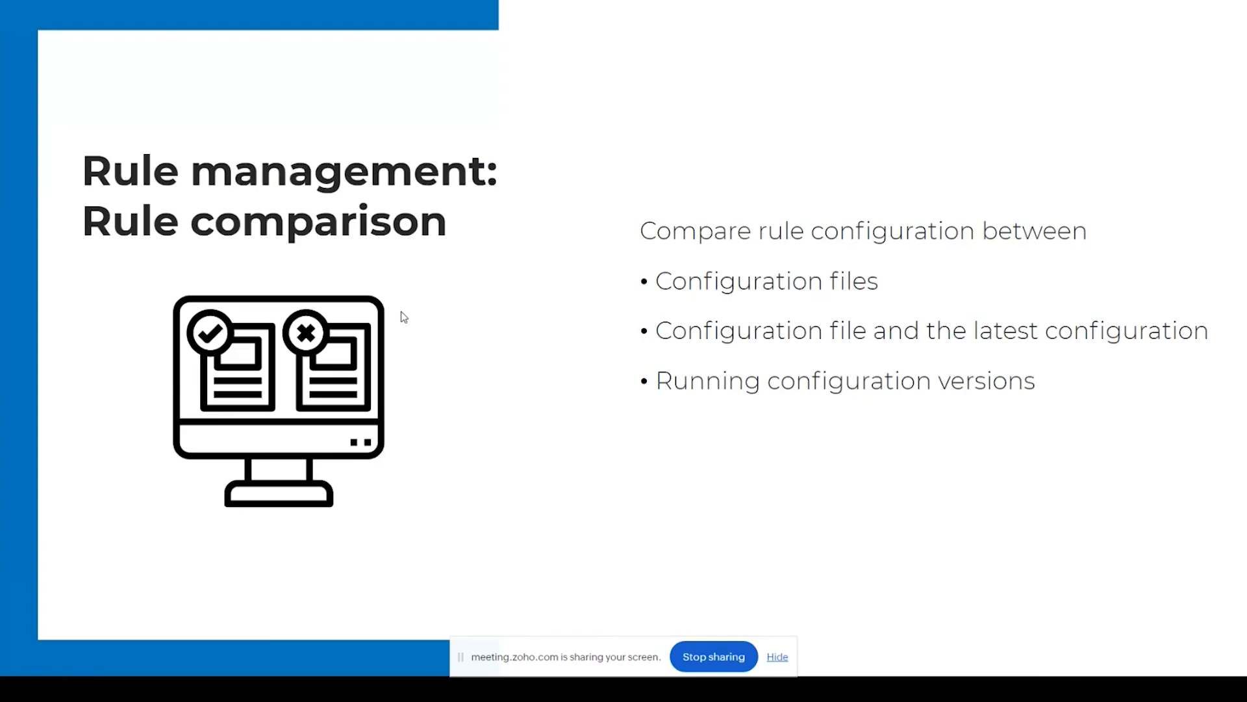
{"action": "key", "text": "alt+Tab"}
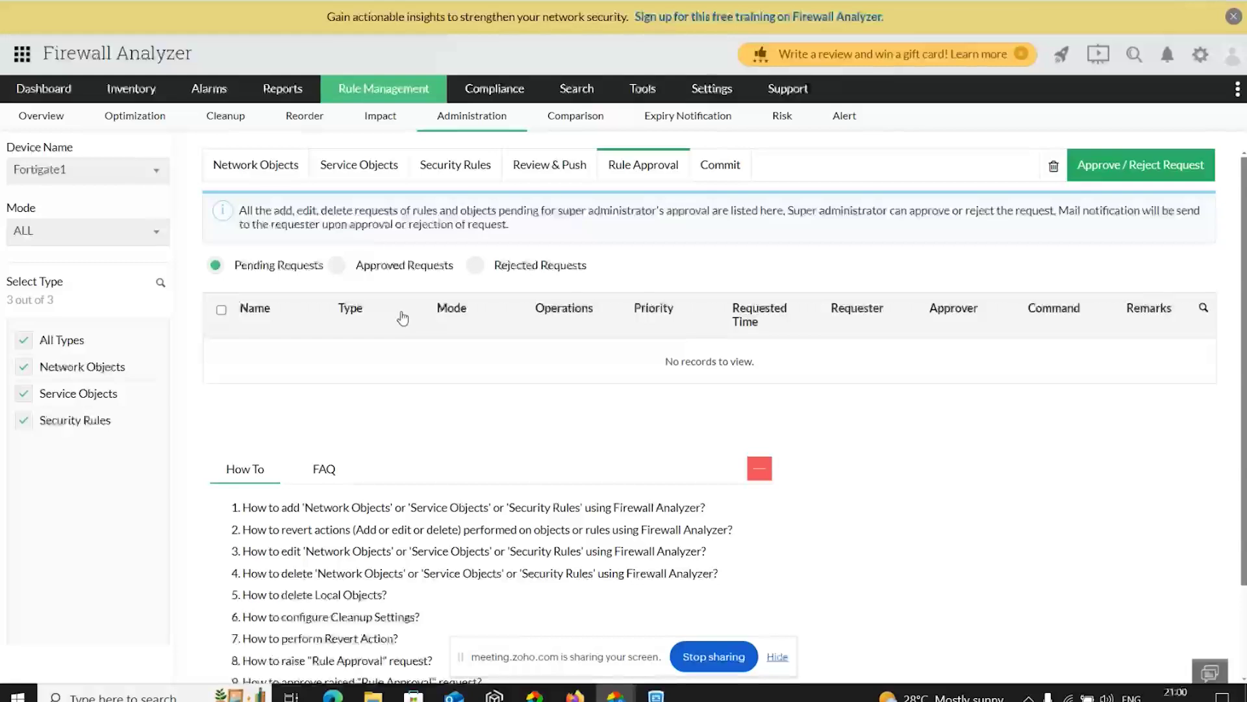
- Open rule comparison and examine Fortigate1's rule changes over the last 30 days, down to the rule change report
{"action": "left_click", "coordinate": [573, 121]}
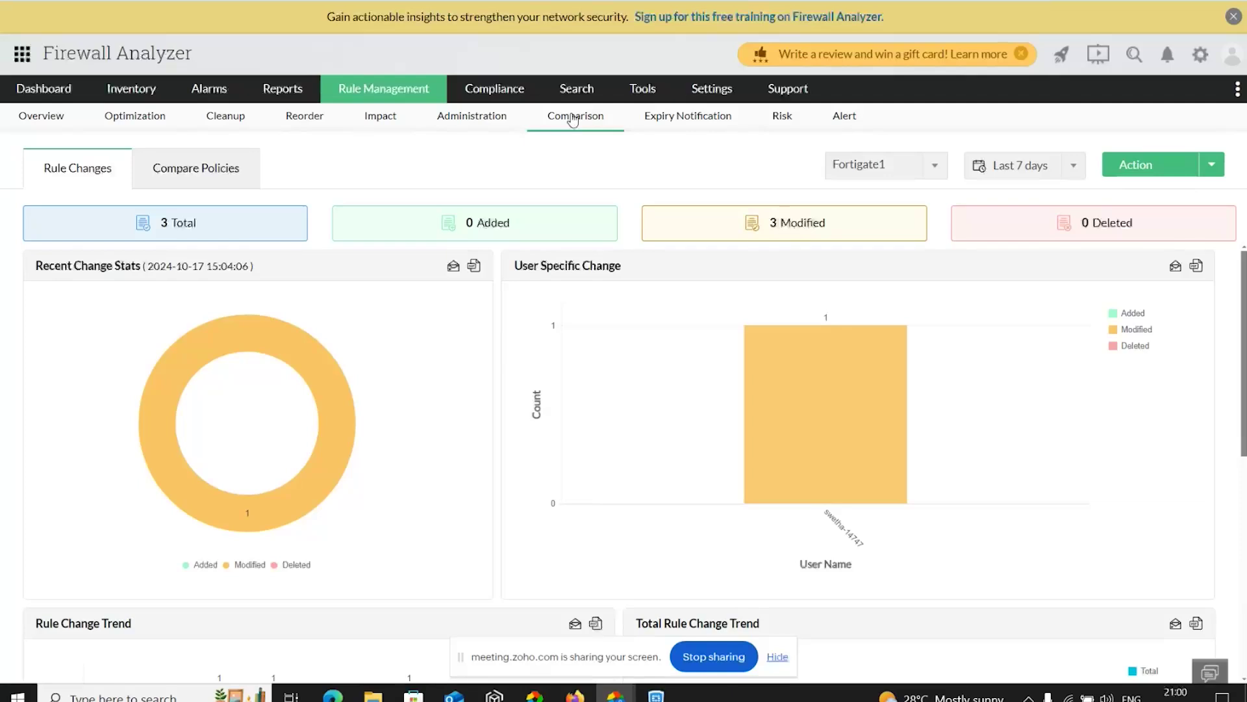
{"action": "left_click", "coordinate": [1074, 169]}
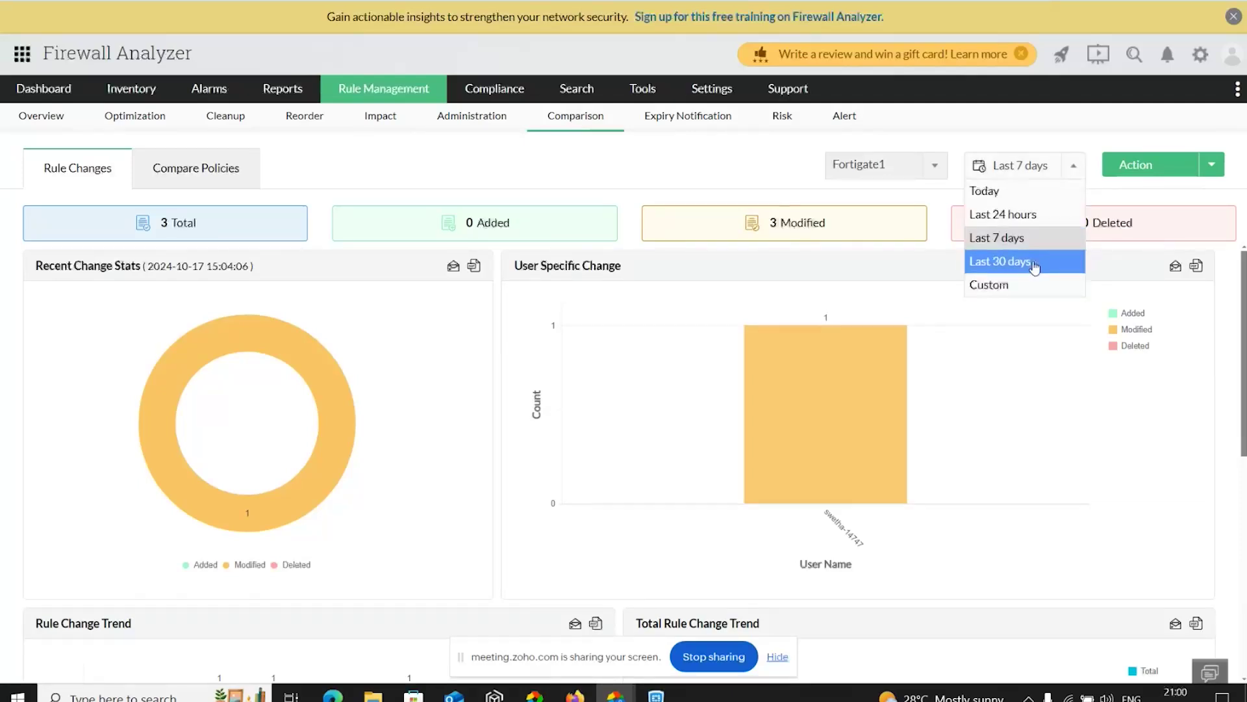
{"action": "left_click", "coordinate": [1035, 267]}
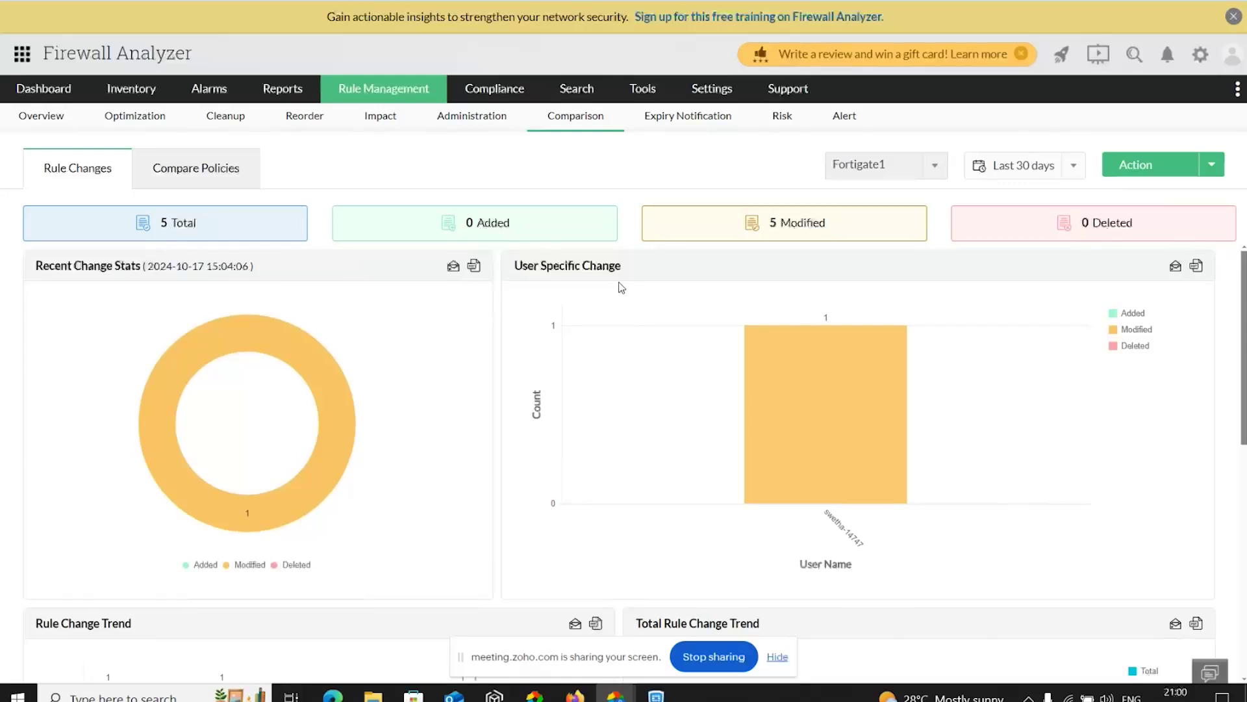
{"action": "scroll", "coordinate": [622, 288], "scroll_direction": "down", "scroll_amount": 4}
{"action": "scroll", "coordinate": [388, 423], "scroll_direction": "down", "scroll_amount": 5}
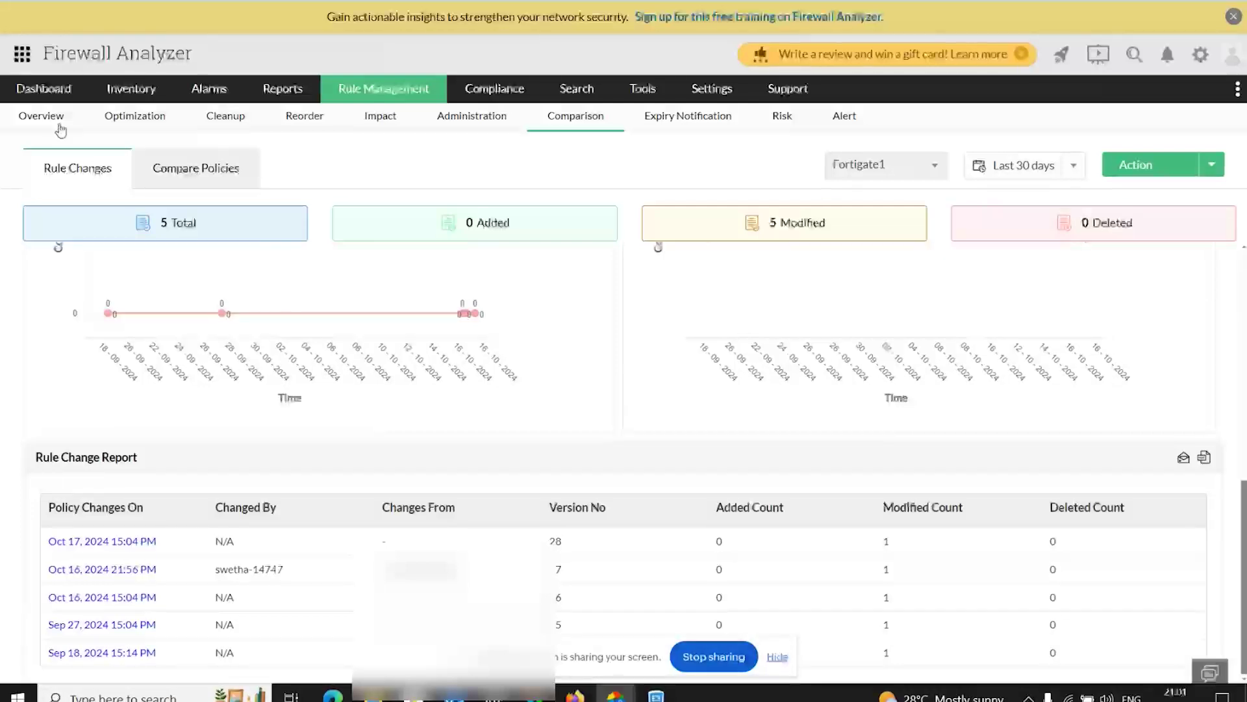
- Open the policy comparison and choose FortiGate as the vendor for comparing configuration files
{"action": "left_click", "coordinate": [192, 180]}
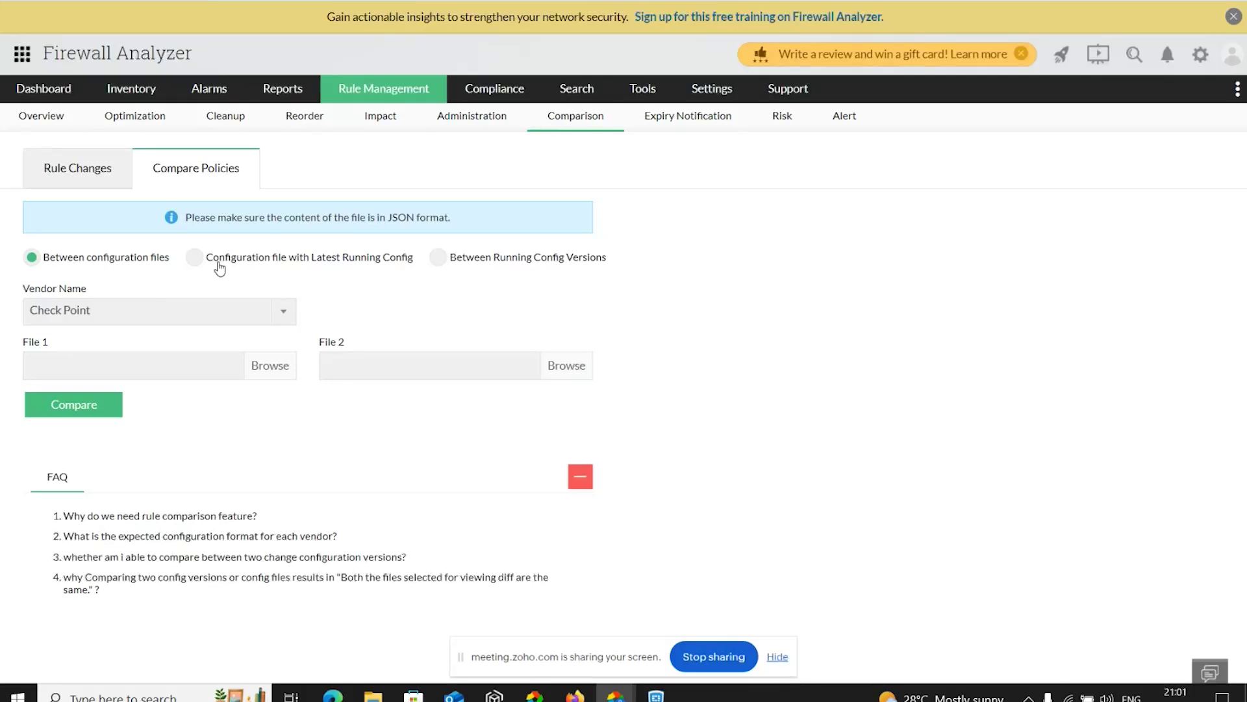
{"action": "left_click", "coordinate": [286, 315]}
{"action": "left_click", "coordinate": [223, 436]}
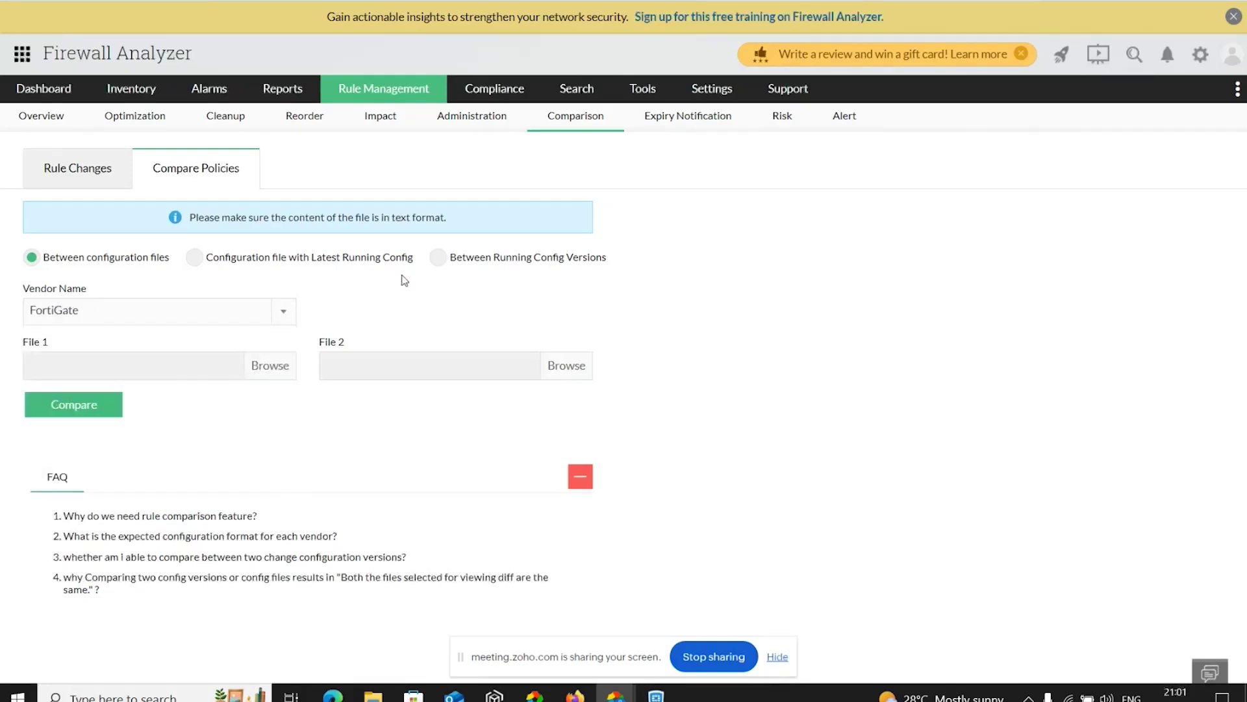
- Compare policies between running config versions 22 and 8 of Fortigate1
{"action": "left_click", "coordinate": [447, 260]}
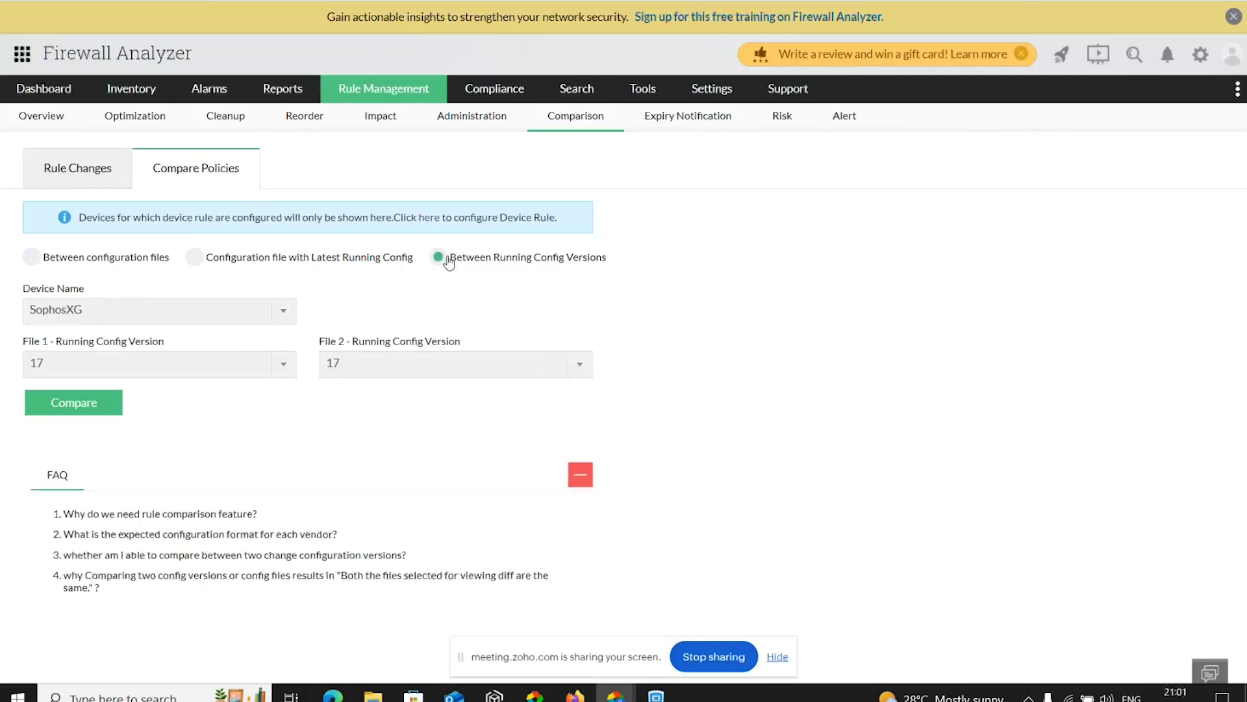
{"action": "left_click", "coordinate": [288, 321]}
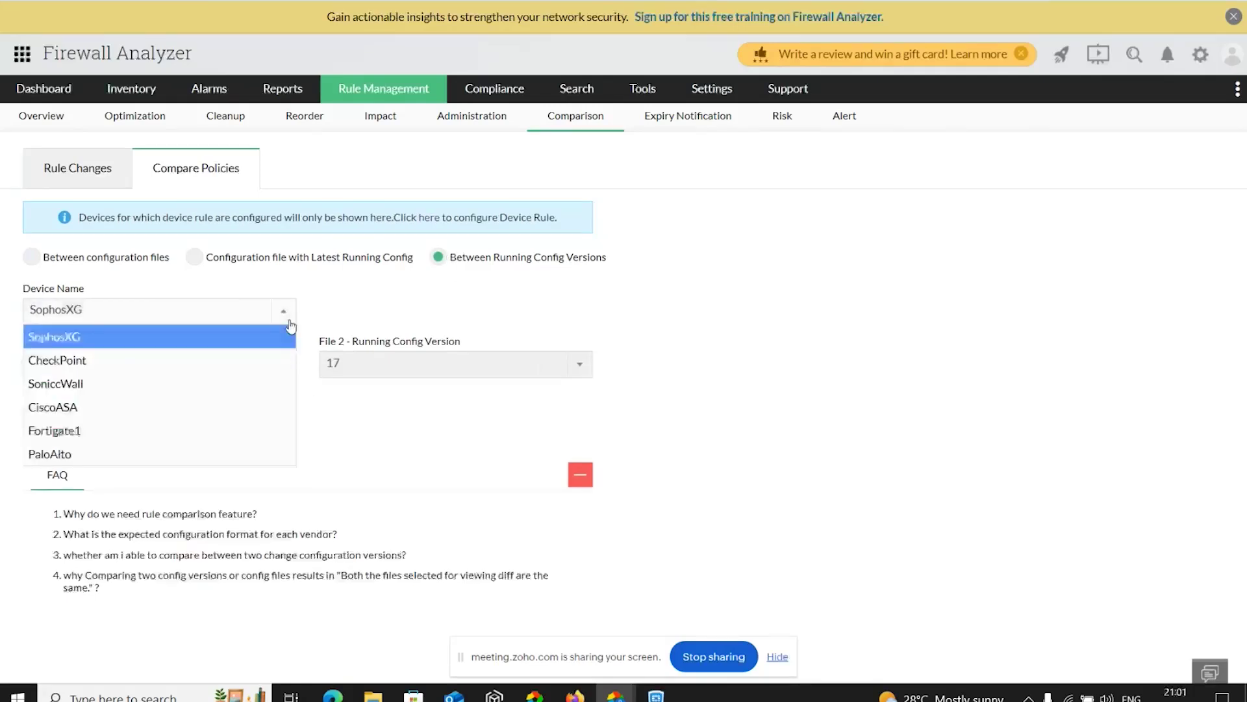
{"action": "left_click", "coordinate": [221, 430]}
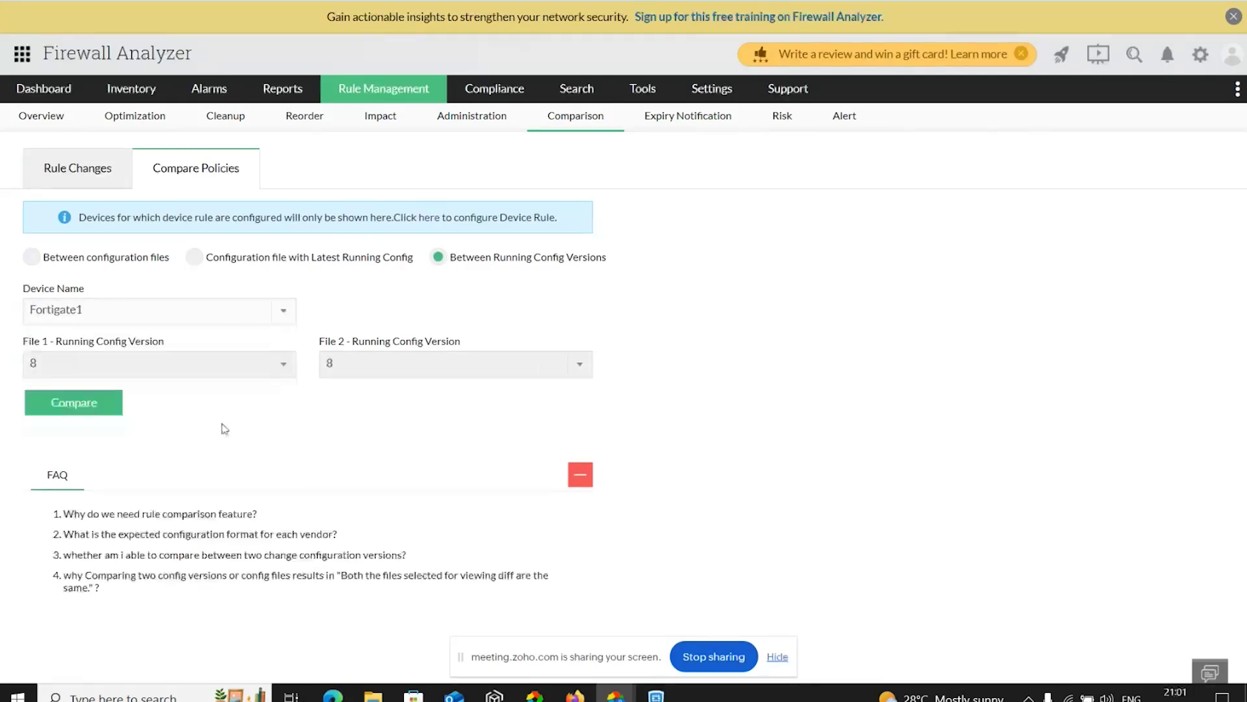
{"action": "left_click", "coordinate": [290, 375]}
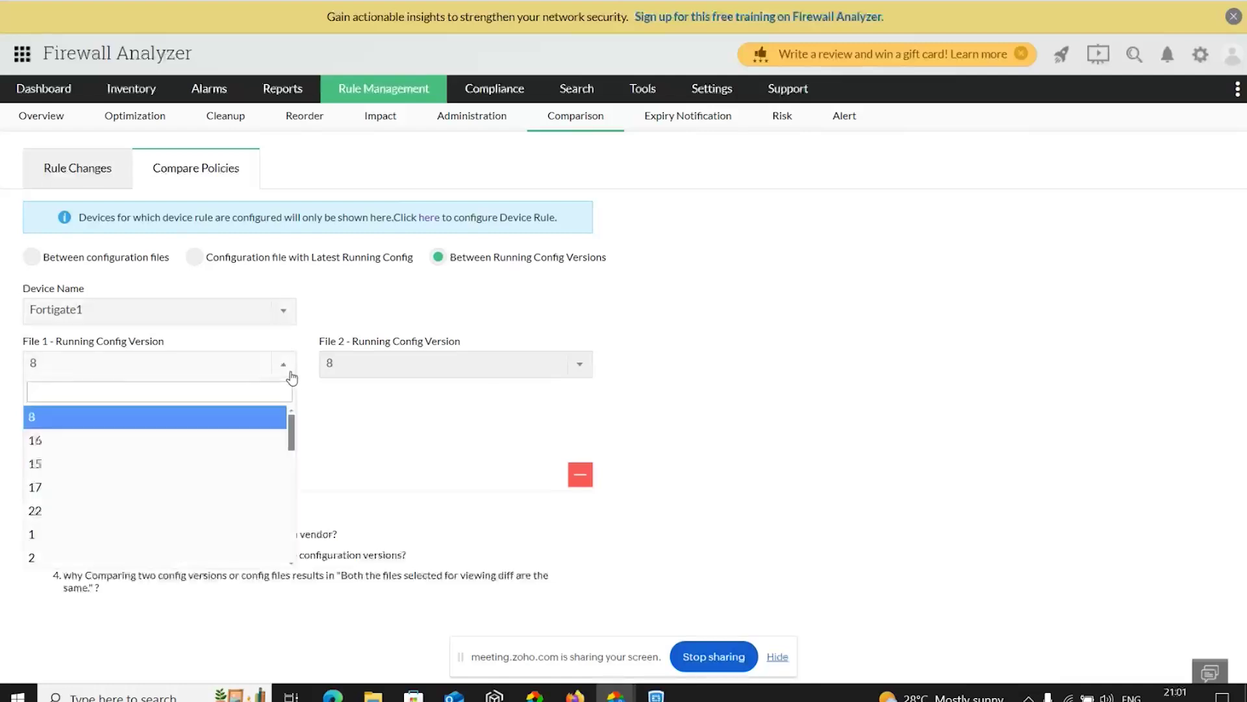
{"action": "left_click", "coordinate": [215, 510]}
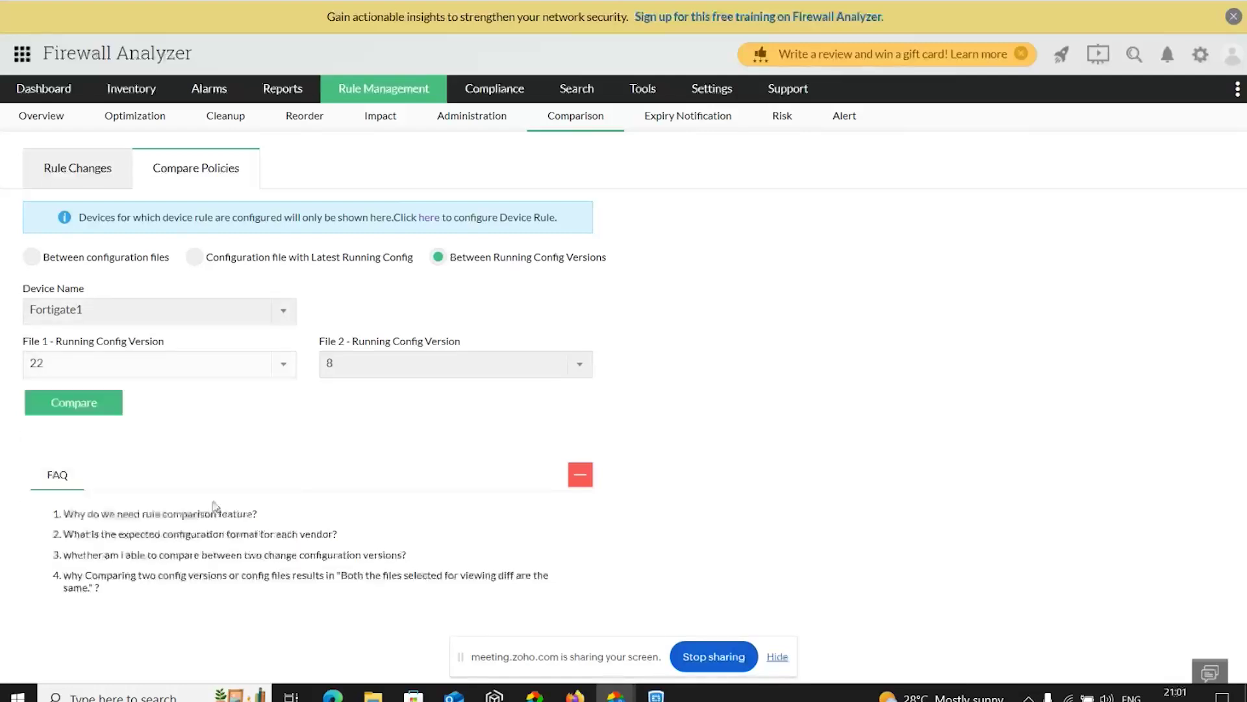
{"action": "left_click", "coordinate": [109, 408]}
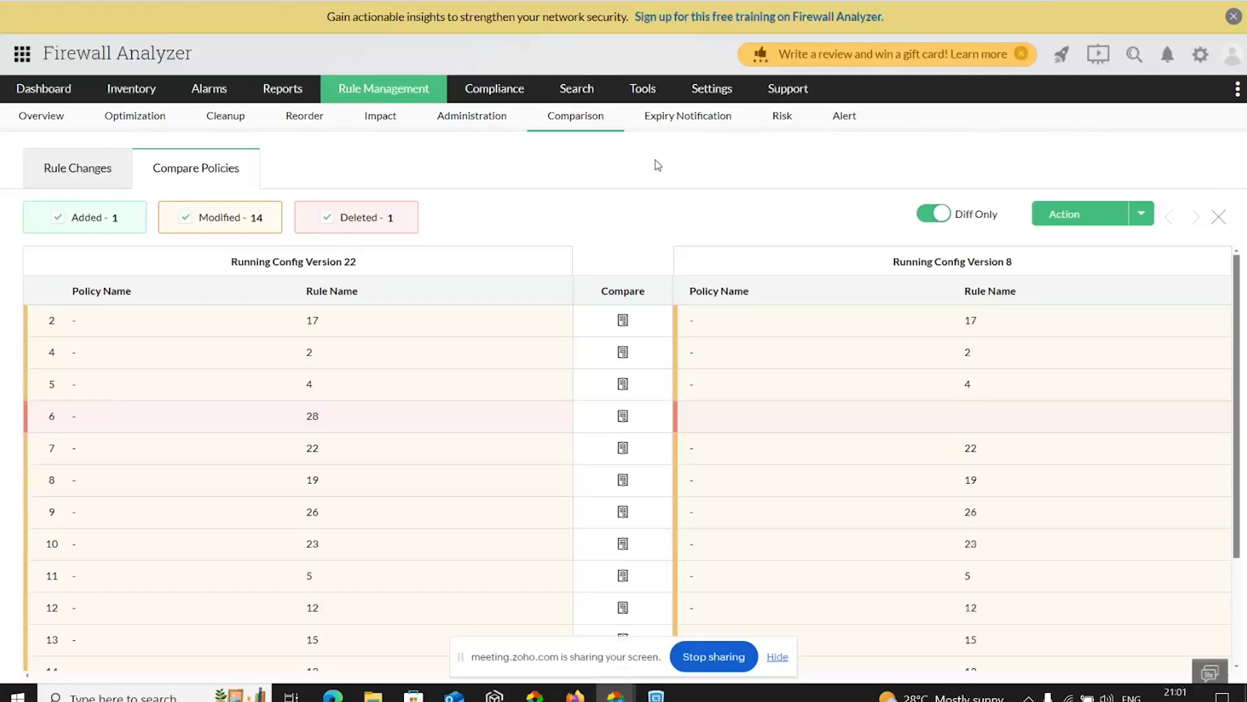
- Check the comparison's available actions, include unchanged rules by turning off Diff Only, and close the comparison
{"action": "left_click", "coordinate": [1140, 220]}
{"action": "left_click", "coordinate": [934, 221]}
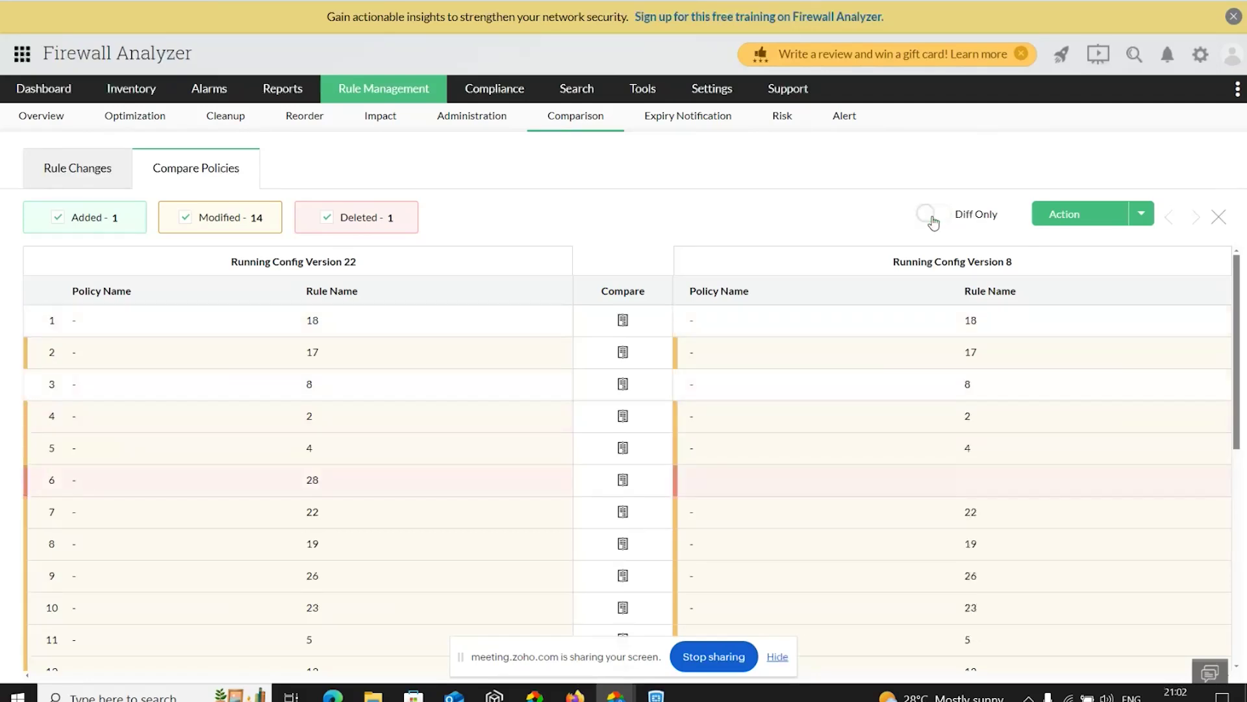
{"action": "left_click", "coordinate": [1219, 217]}
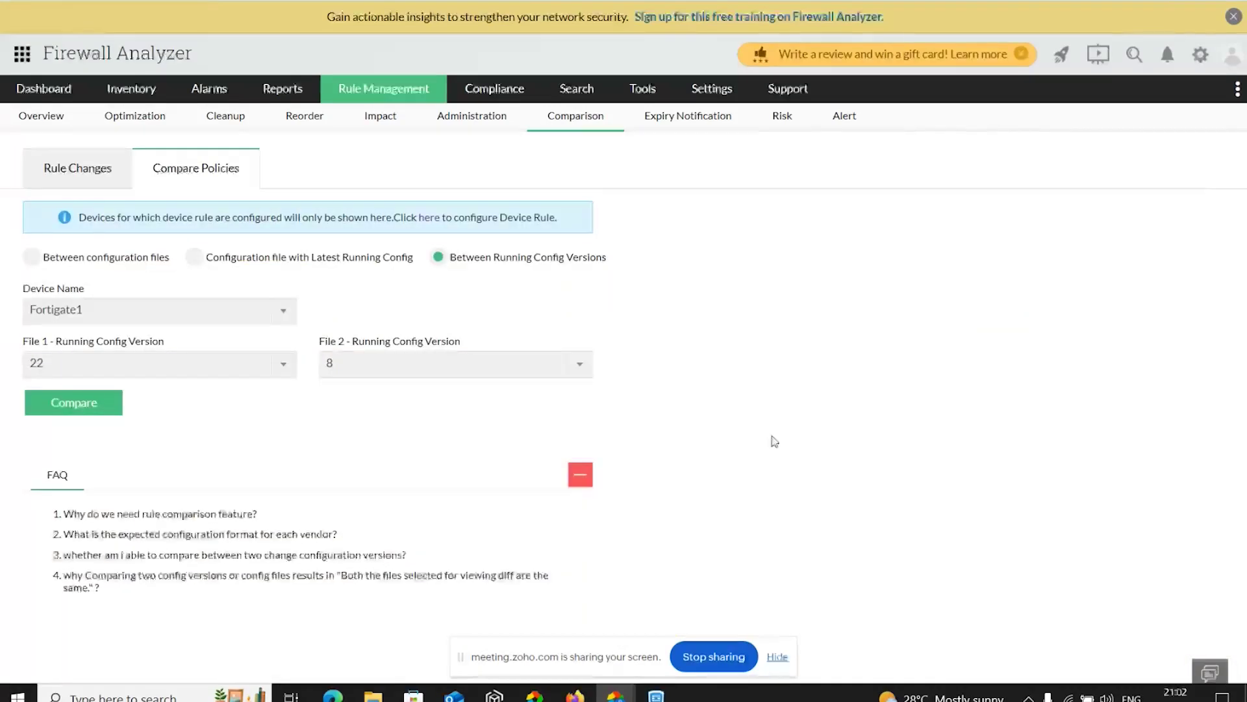
- Switch to the slides, advance to the Rule expiry notification slide, and return to Firewall Analyzer
{"action": "key", "text": "alt+Tab"}
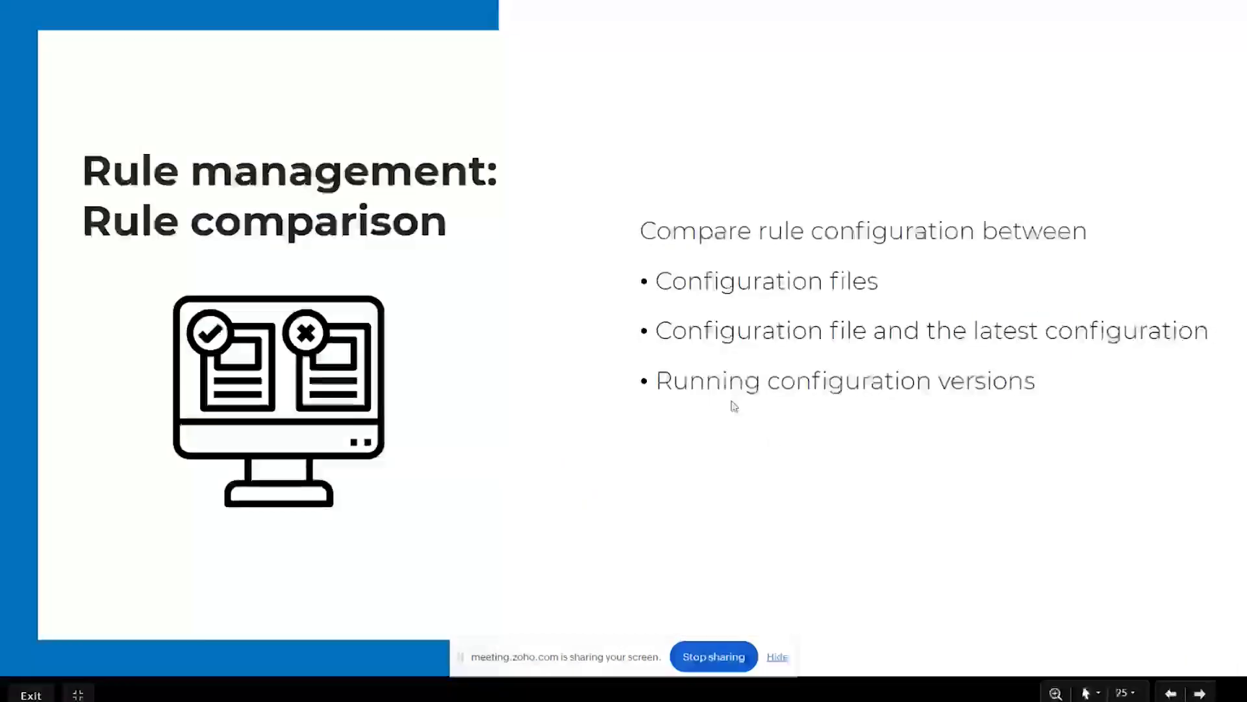
{"action": "key", "text": "Right"}
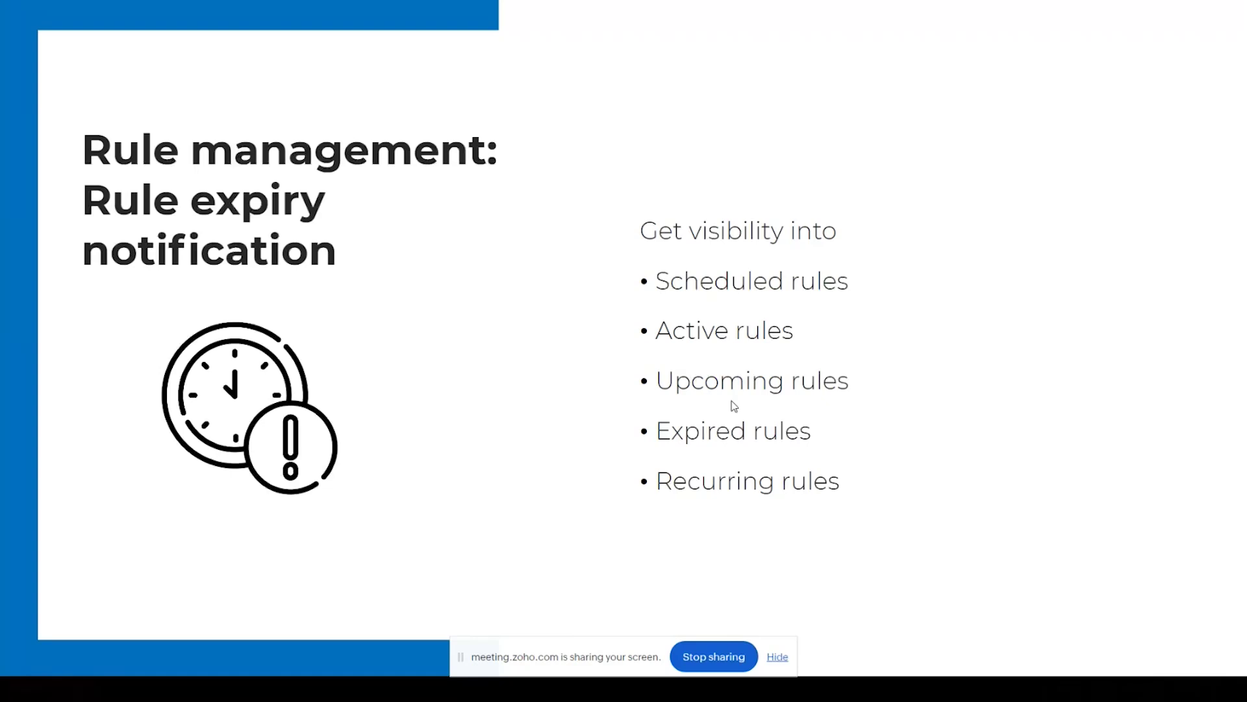
{"action": "key", "text": "alt+Tab"}
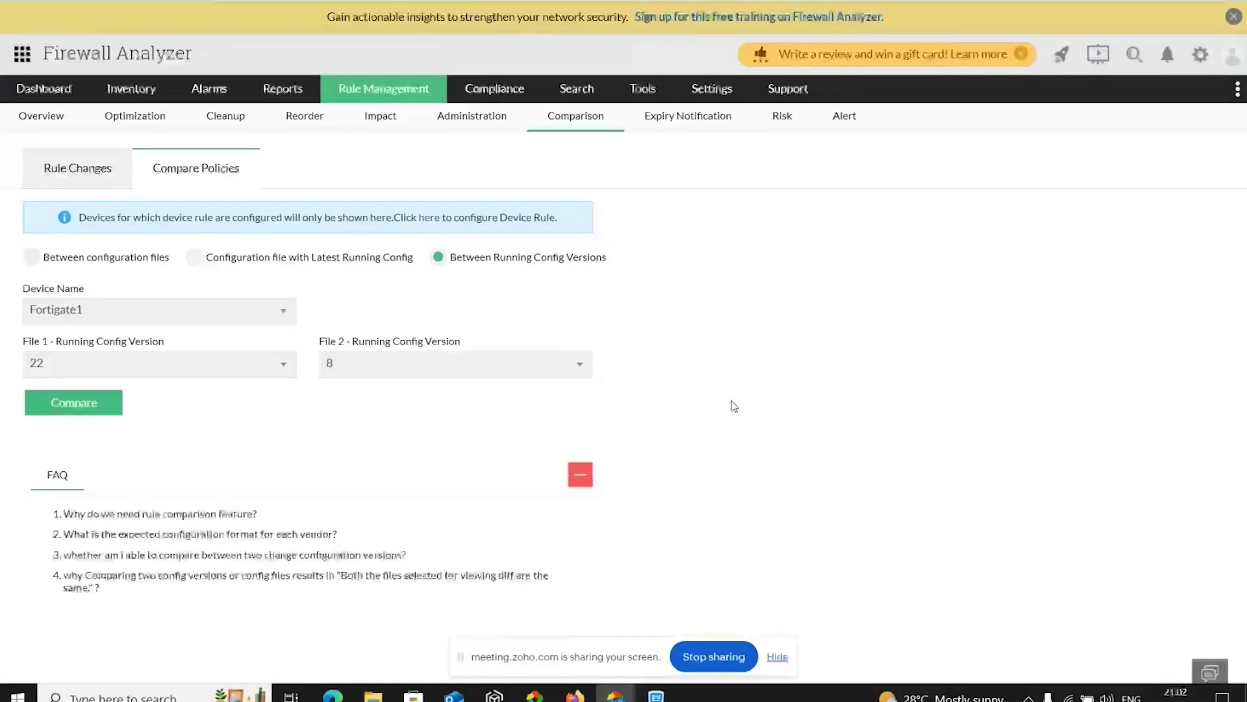
- Open expiry notification for the CheckPoint device and examine its scheduled, active, upcoming, expired and recurring rules
{"action": "left_click", "coordinate": [679, 129]}
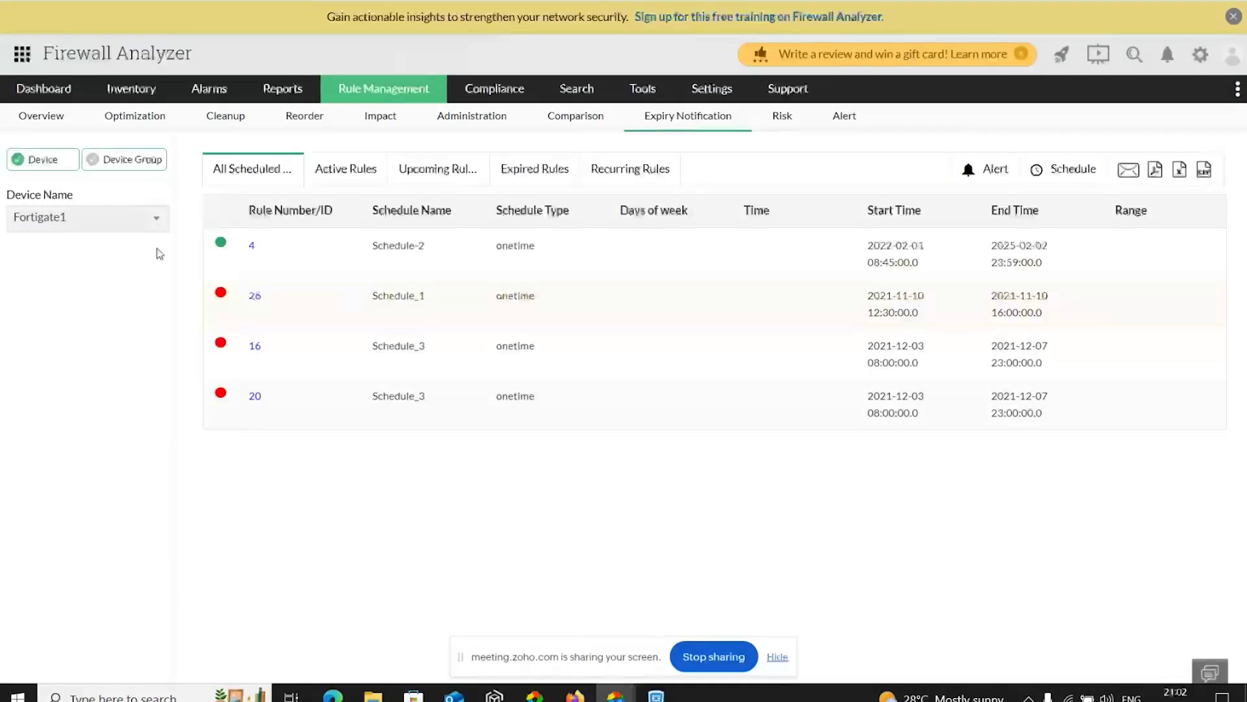
{"action": "left_click", "coordinate": [162, 225]}
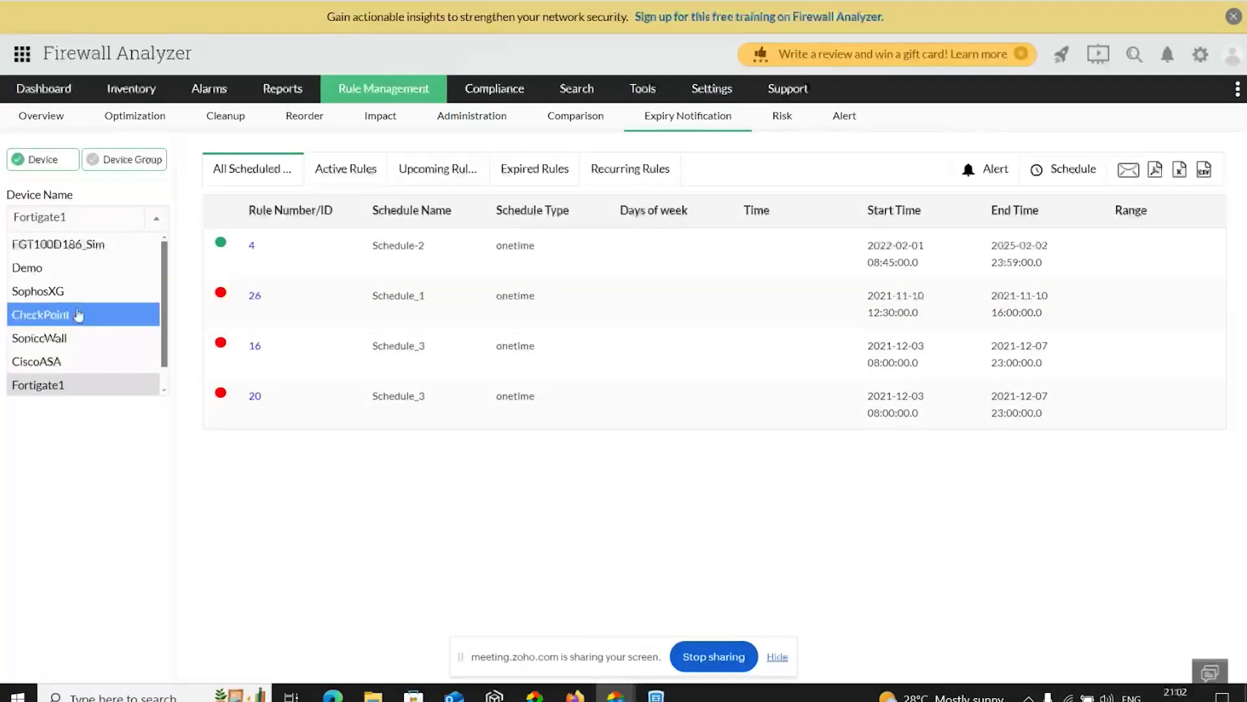
{"action": "left_click", "coordinate": [79, 314]}
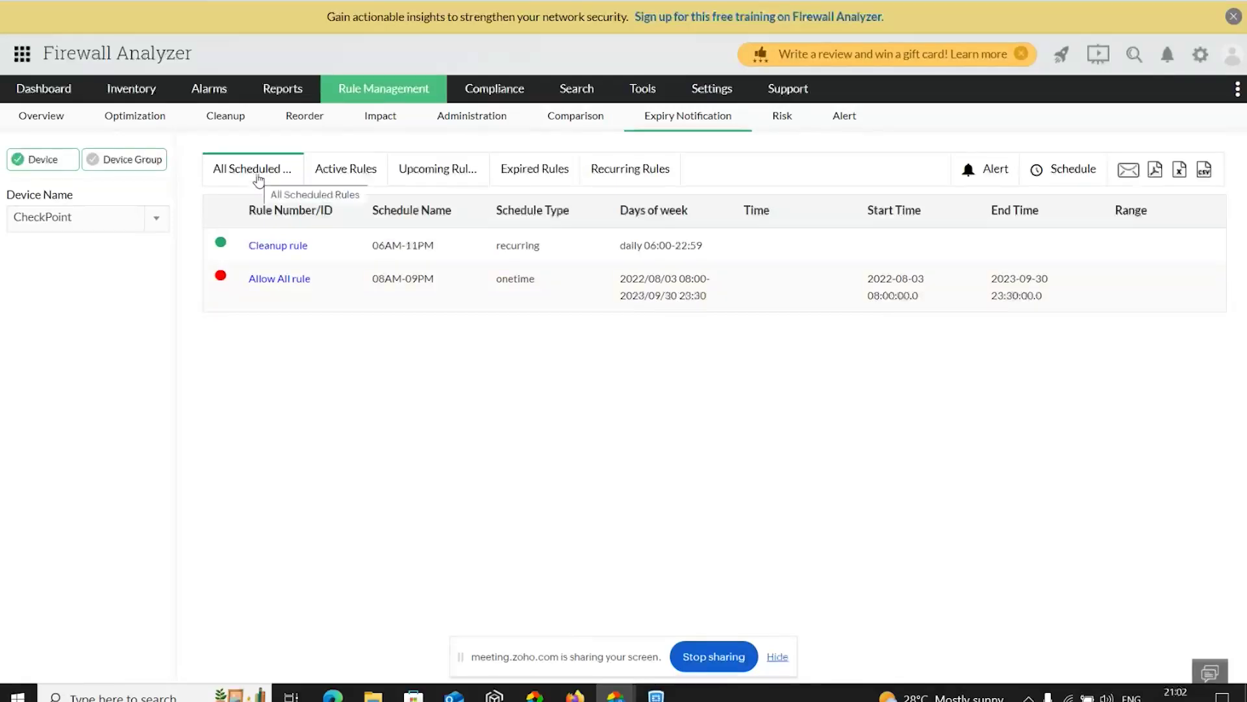
{"action": "left_click", "coordinate": [343, 176]}
{"action": "left_click", "coordinate": [429, 177]}
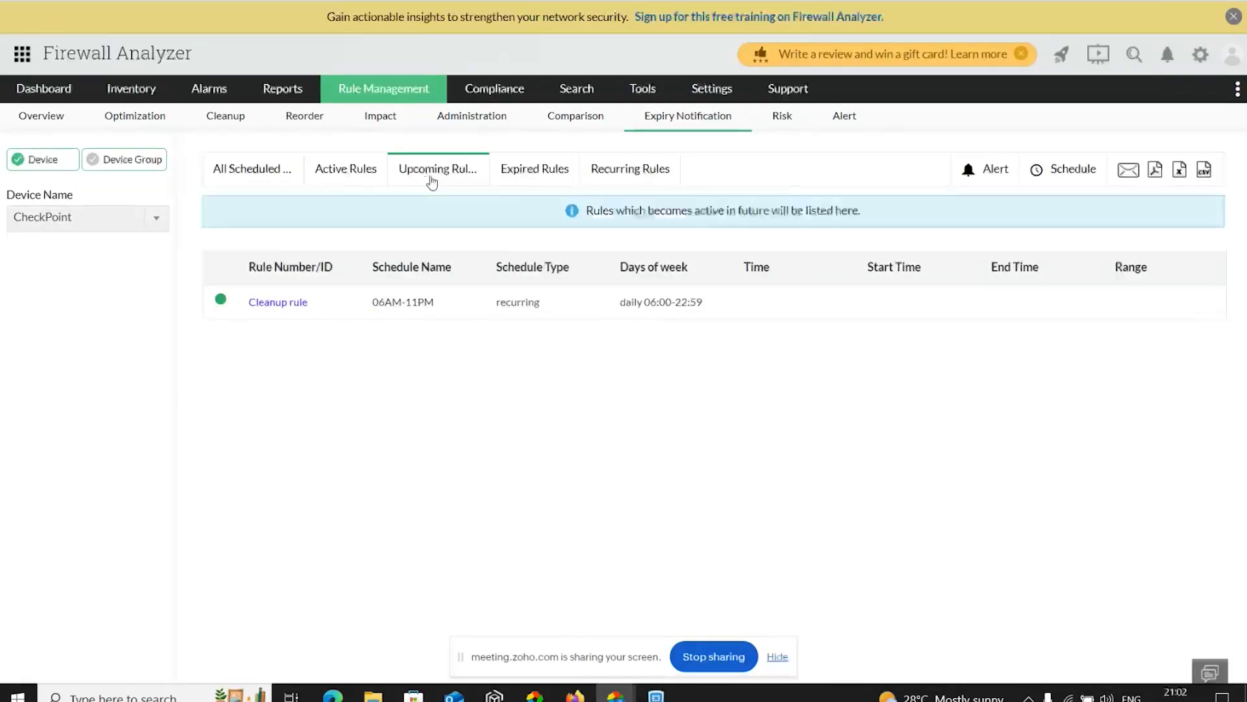
{"action": "left_click", "coordinate": [541, 177]}
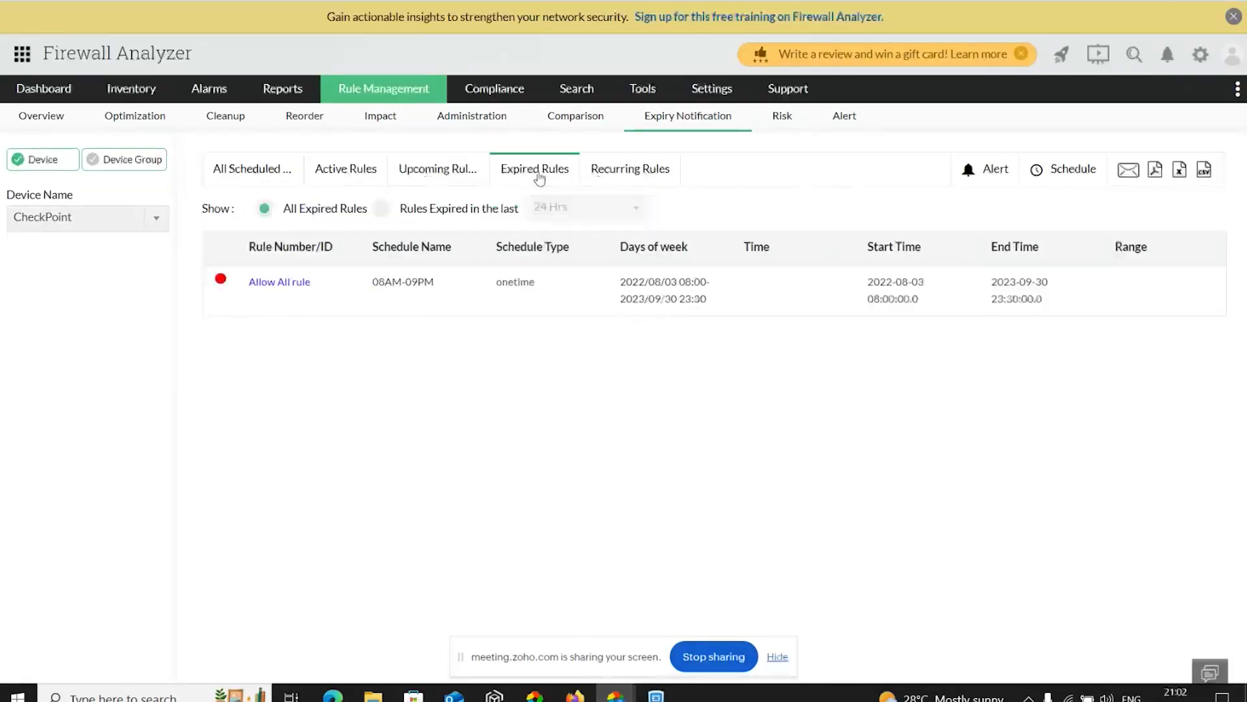
{"action": "left_click", "coordinate": [614, 178]}
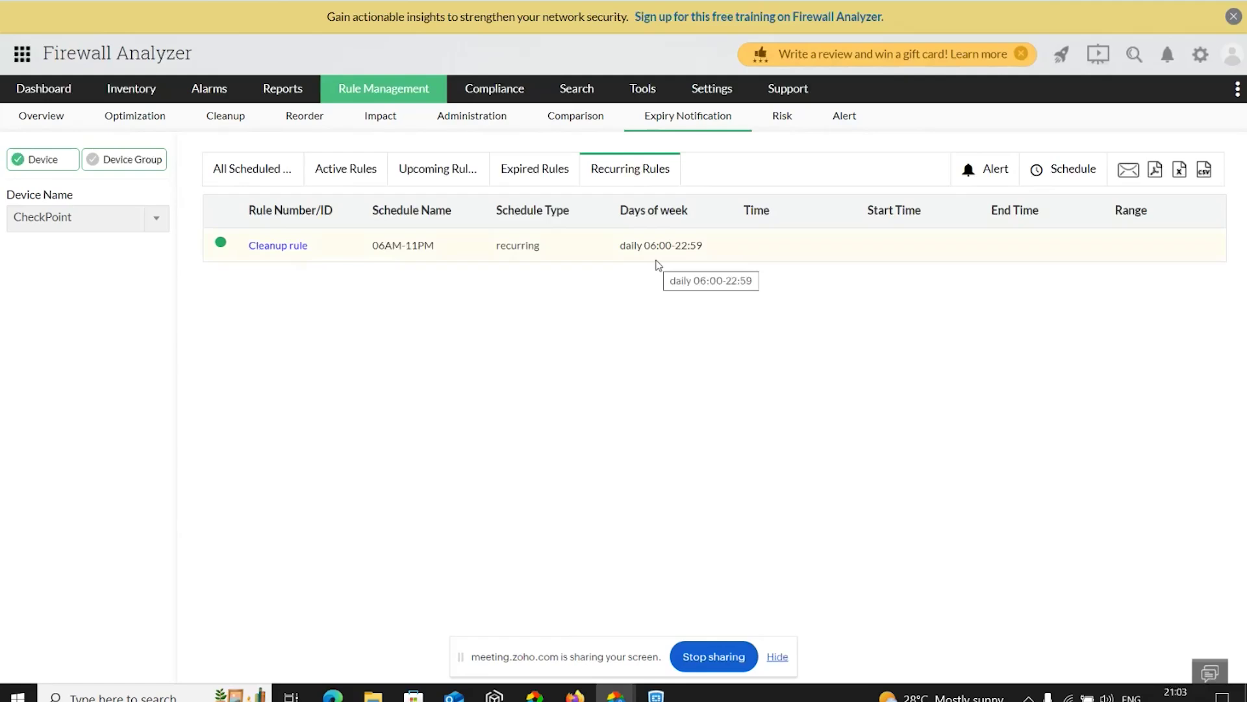
- Open the risk report for PaloAlto, examine its summary charts, and list the risky rules by risk
{"action": "left_click", "coordinate": [784, 123]}
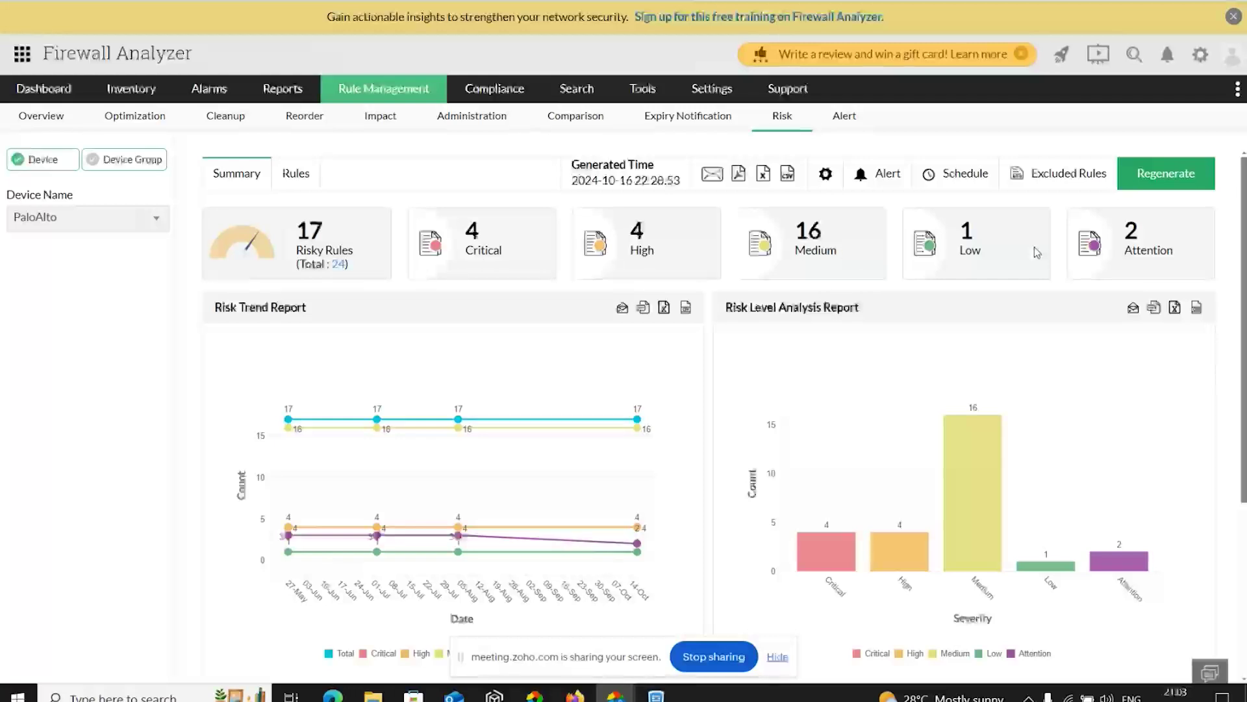
{"action": "mouse_move", "coordinate": [641, 442]}
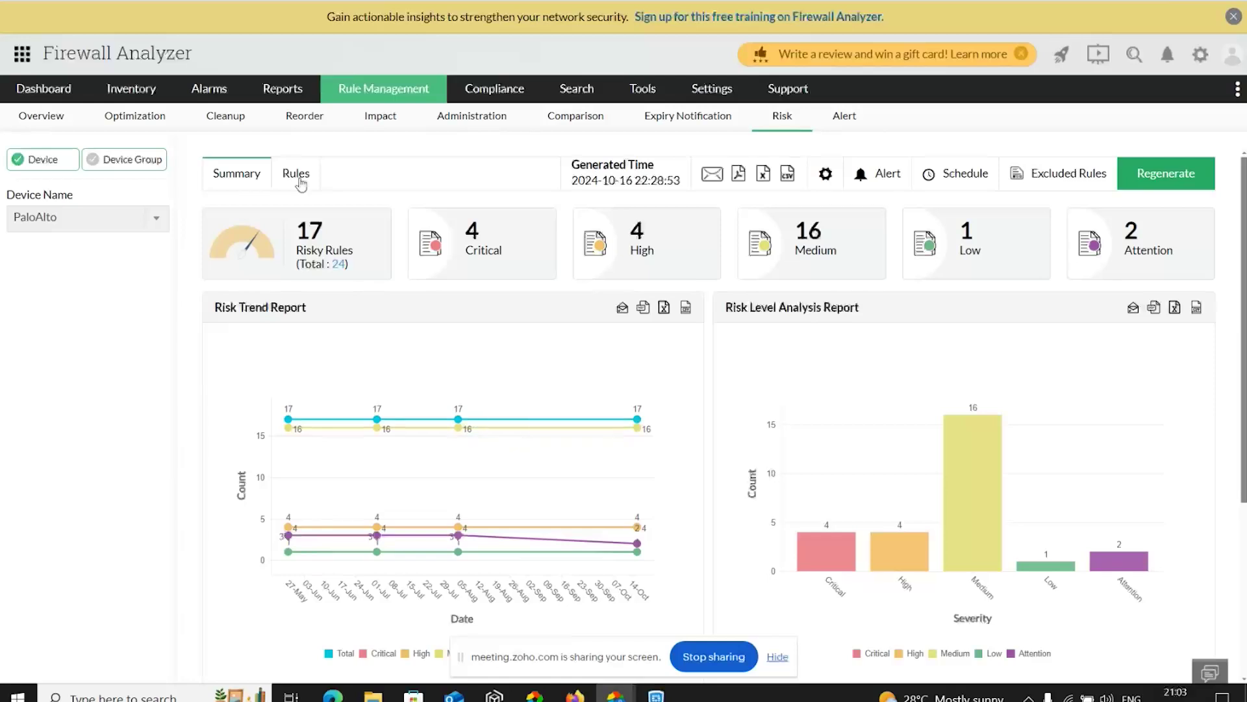
{"action": "left_click", "coordinate": [296, 173]}
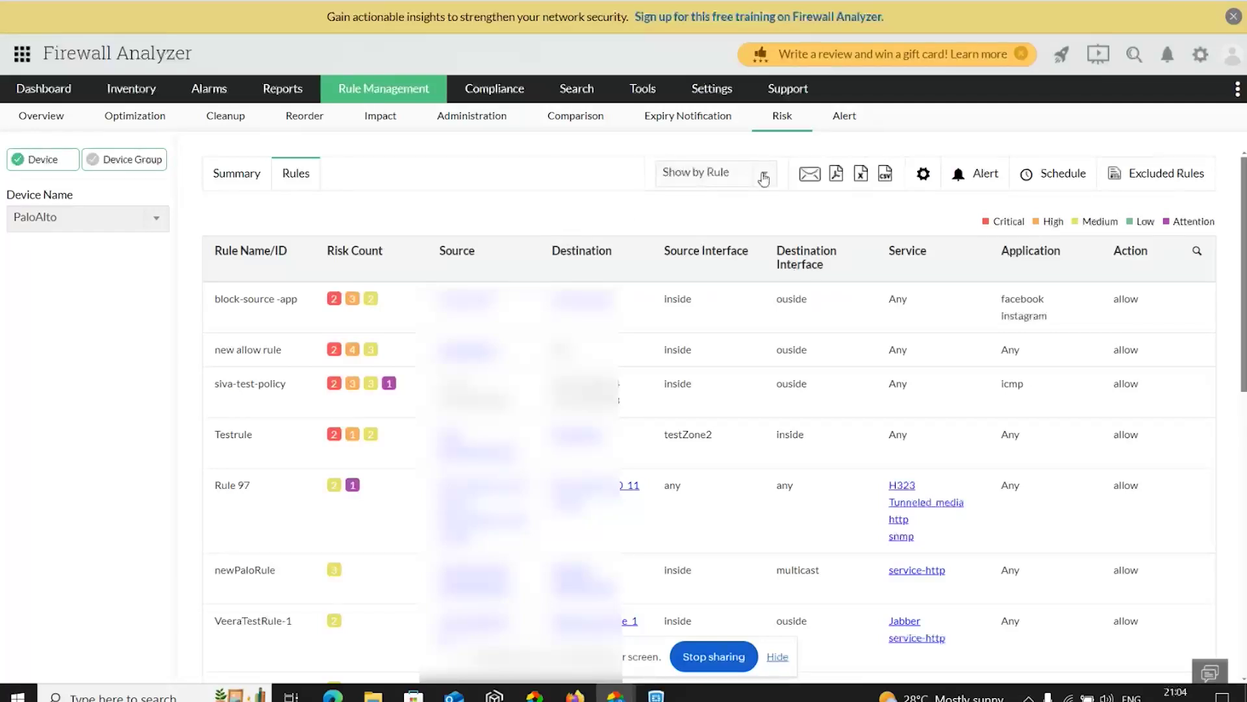
{"action": "left_click", "coordinate": [721, 188]}
{"action": "left_click", "coordinate": [731, 224]}
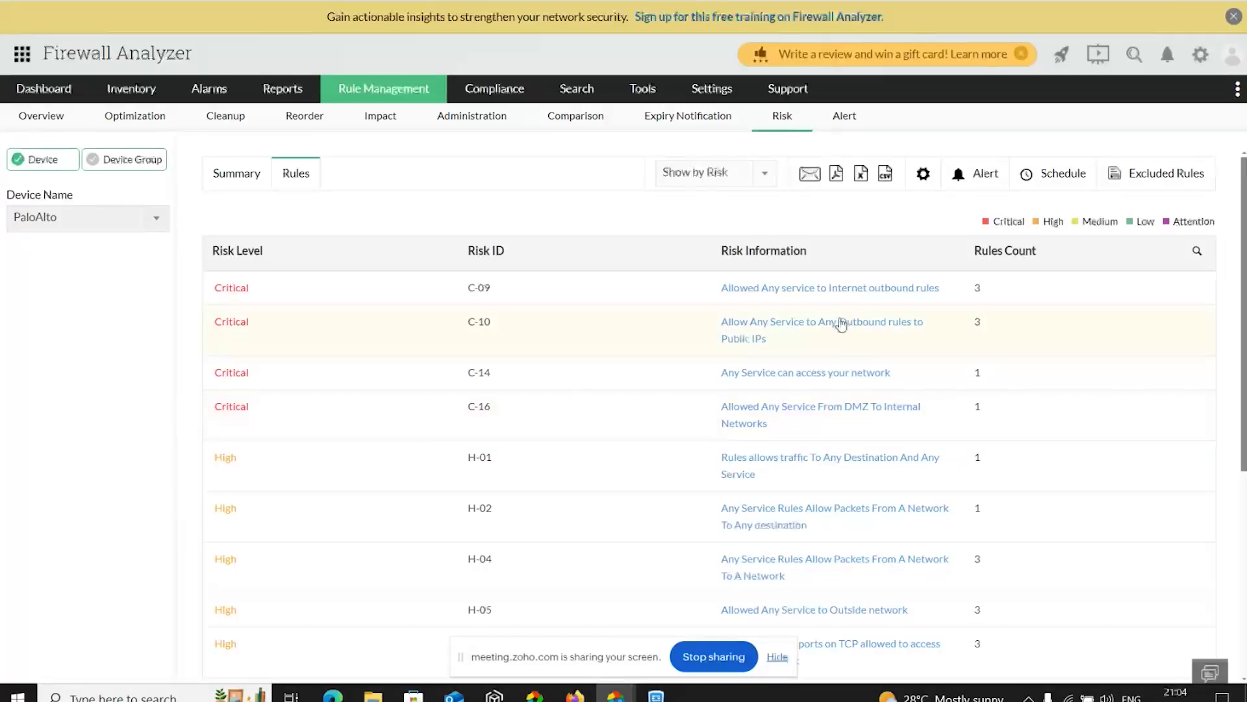
- Examine the analysis of risk C-09 and the excluded false positive rules, closing each of the two views
{"action": "left_click", "coordinate": [836, 290]}
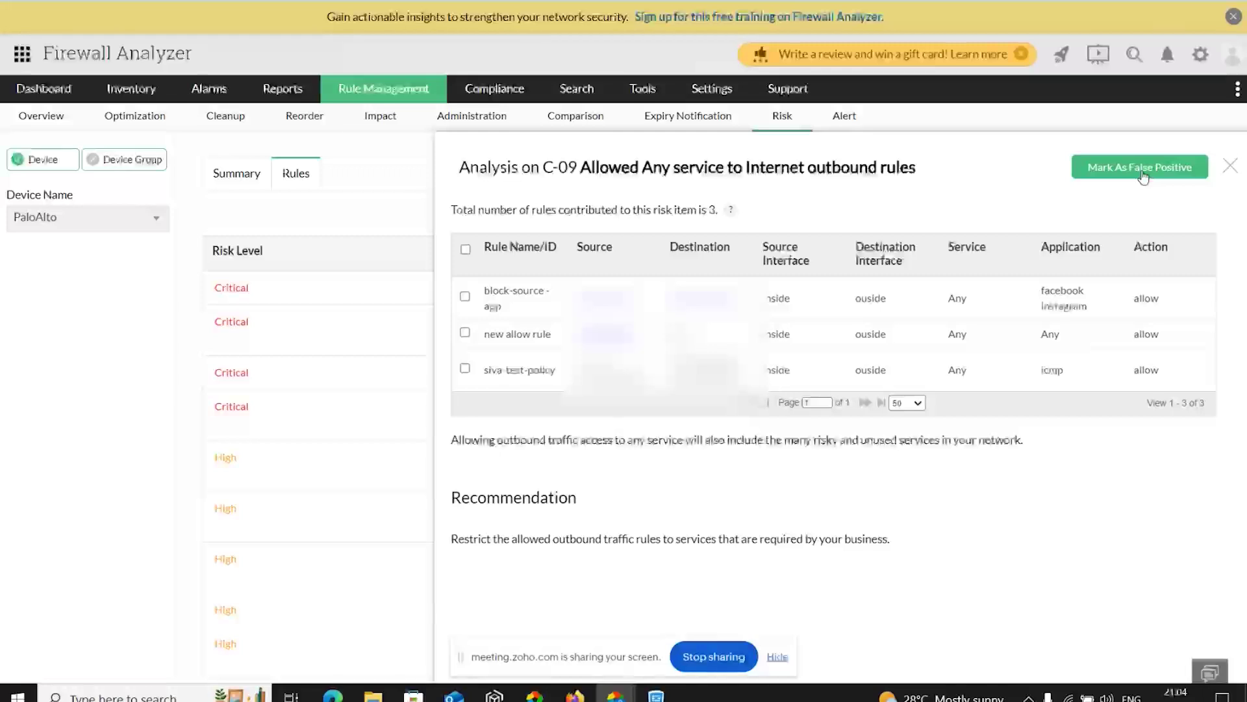
{"action": "left_click", "coordinate": [1228, 170]}
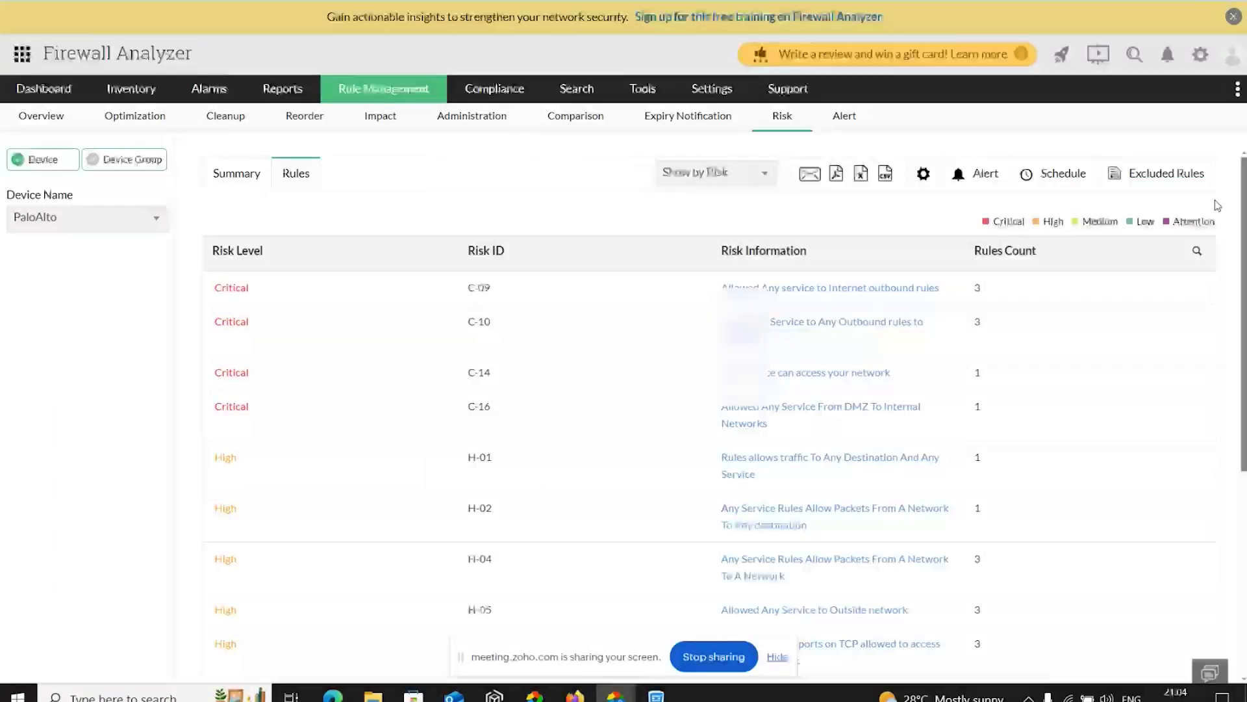
{"action": "left_click", "coordinate": [1163, 182]}
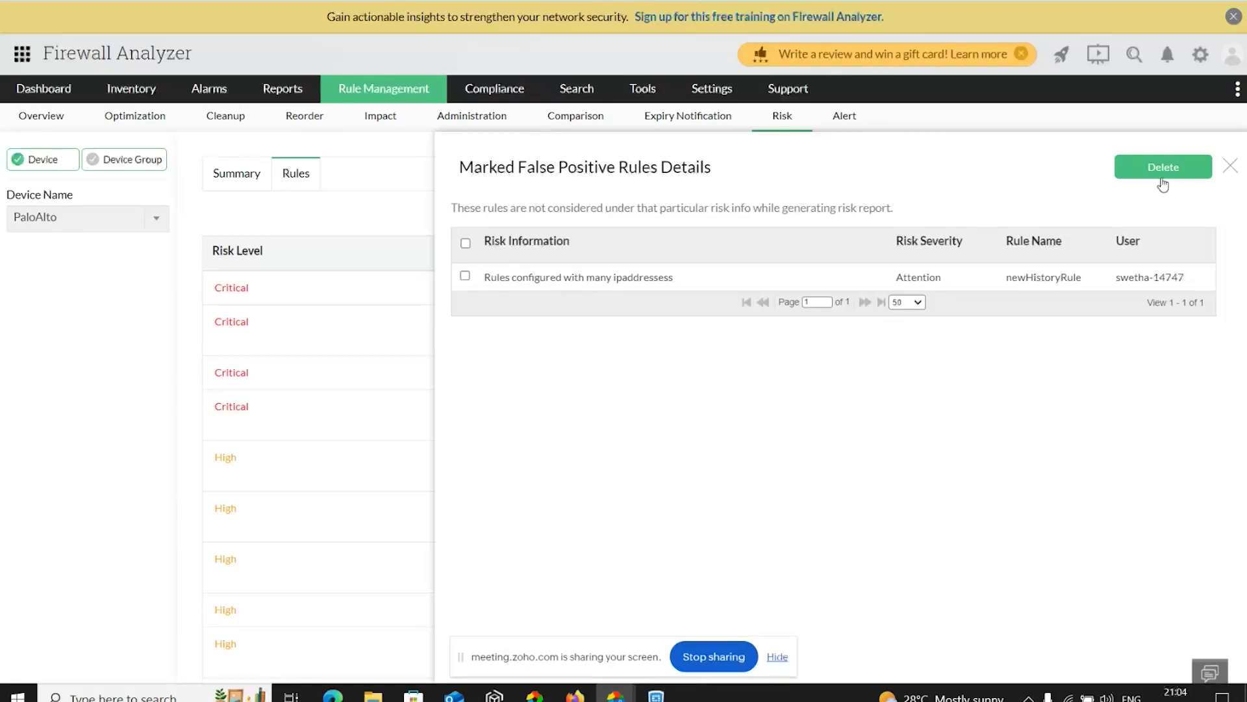
{"action": "left_click", "coordinate": [1230, 167]}
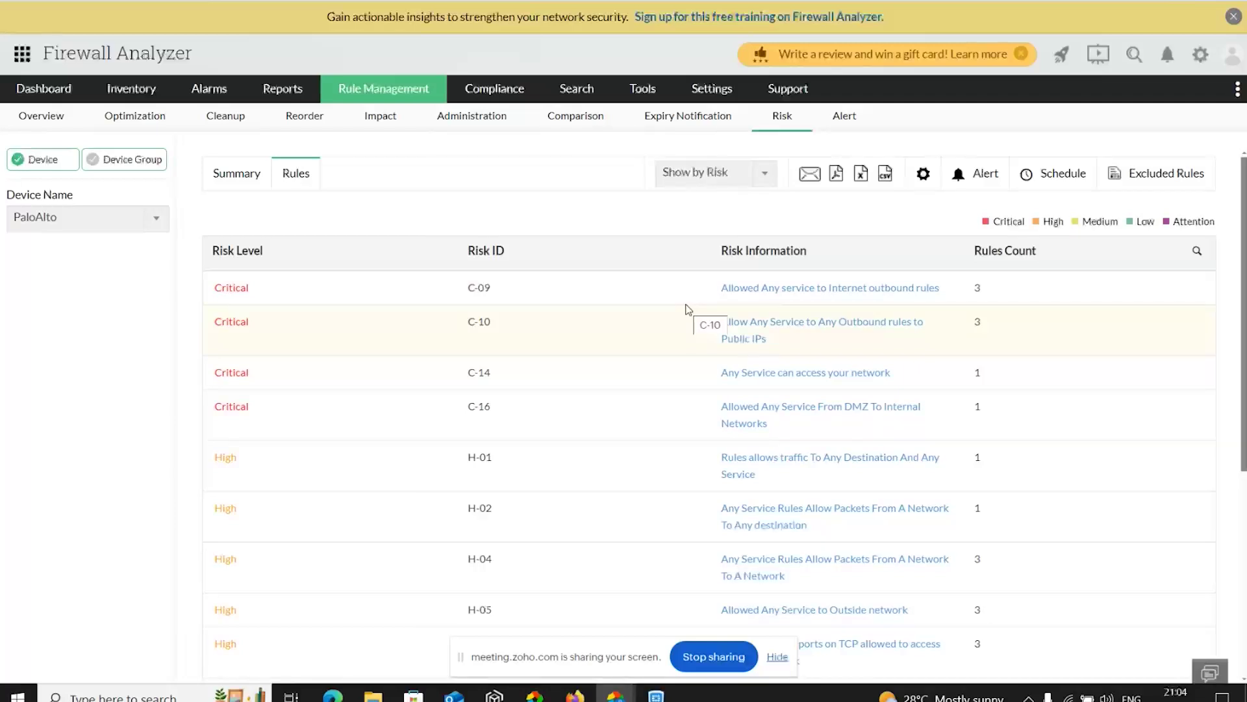
- Switch to the slides and advance past Risk Analysis to Case 2 on tracking firewall configuration changes and backup
{"action": "key", "text": "alt+Tab"}
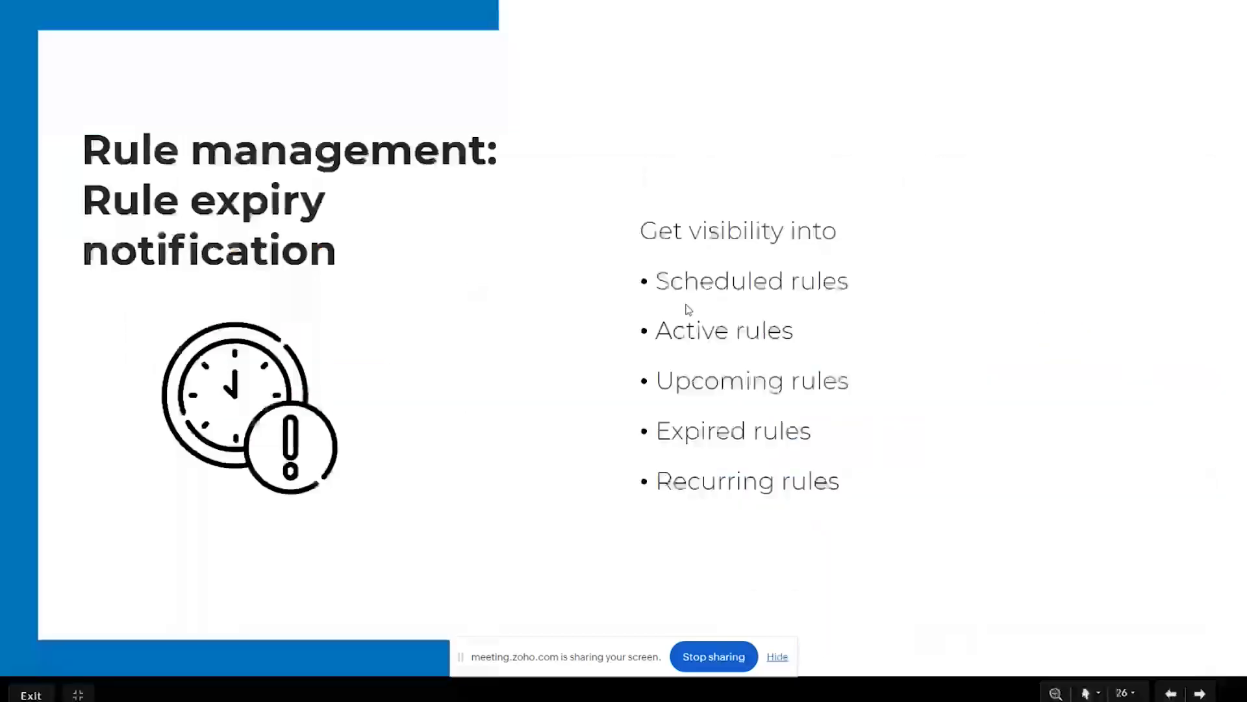
{"action": "key", "text": "Right"}
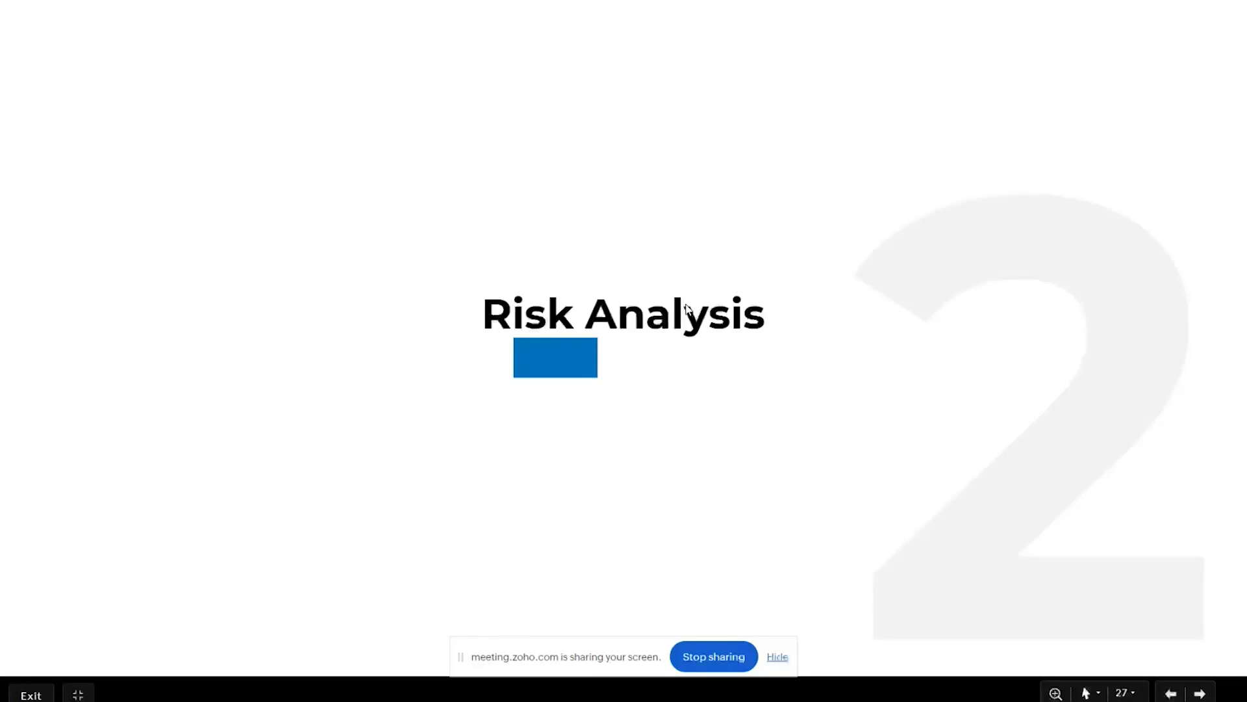
{"action": "key", "text": "Right"}
{"action": "key", "text": "Right"}
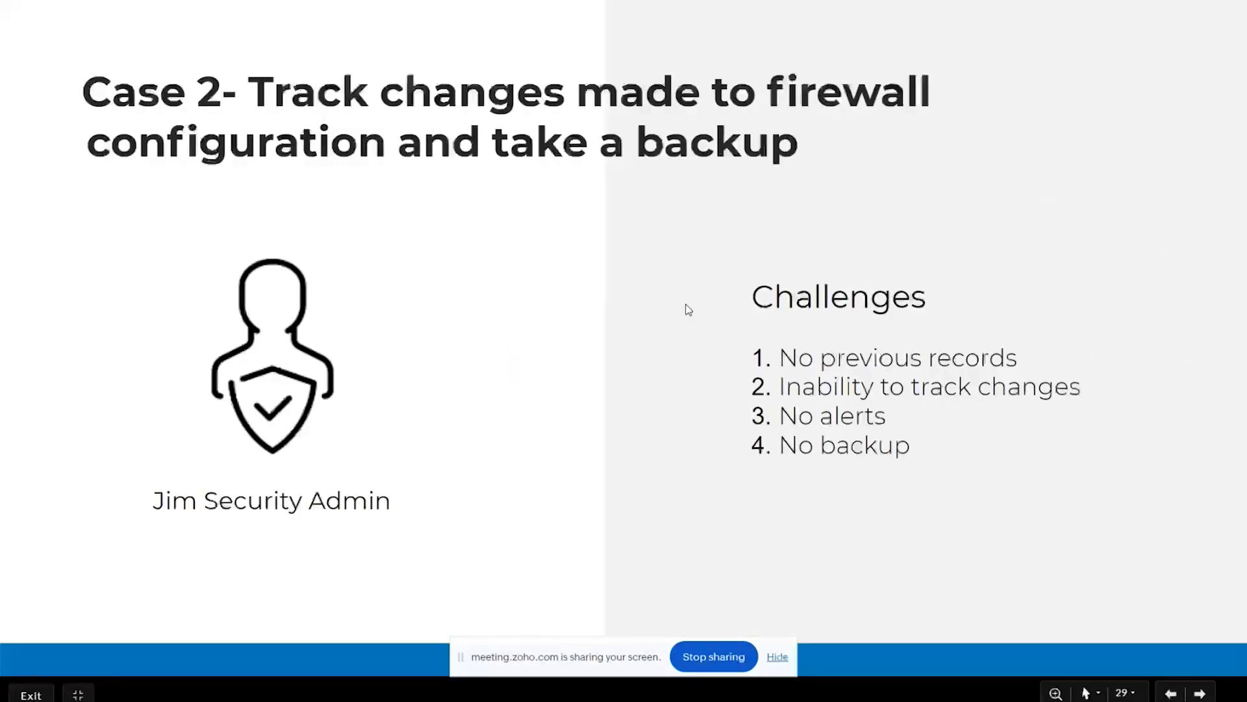
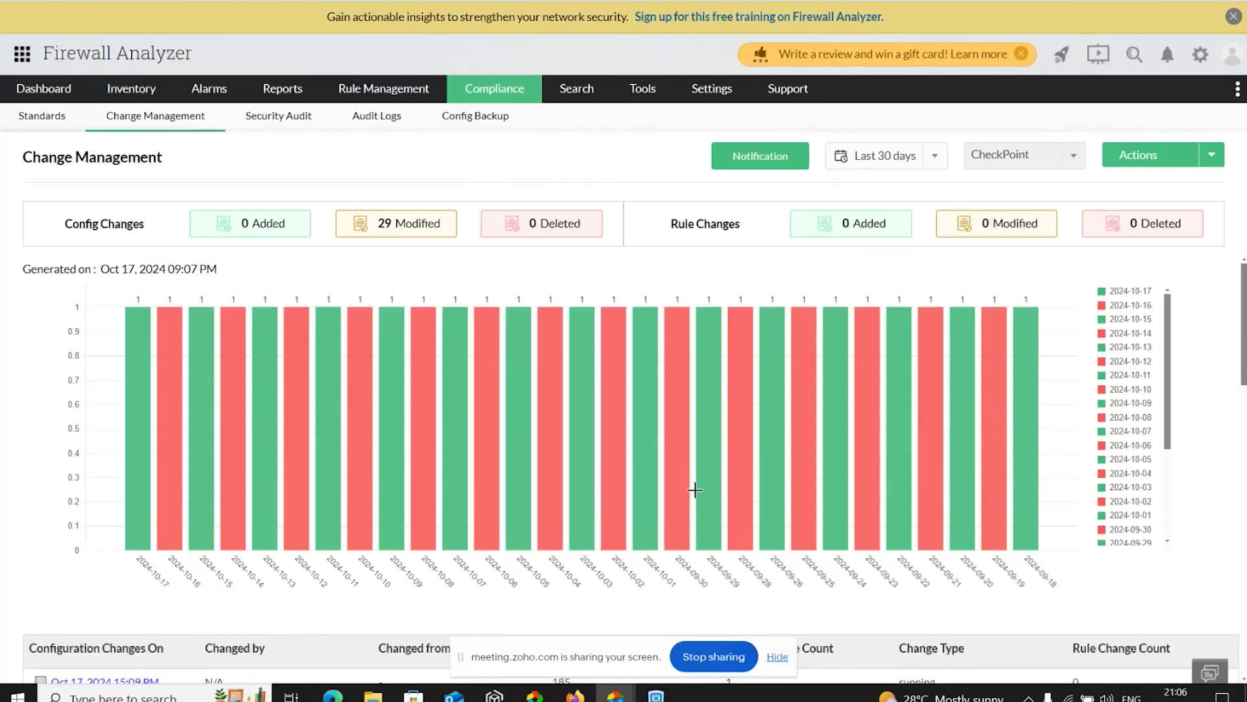
- Examine CheckPoint's configuration changes, open the Oct 17, 2024 15:09 change, and check the actions for sharing its version comparison
{"action": "scroll", "coordinate": [695, 490], "scroll_direction": "down", "scroll_amount": 2}
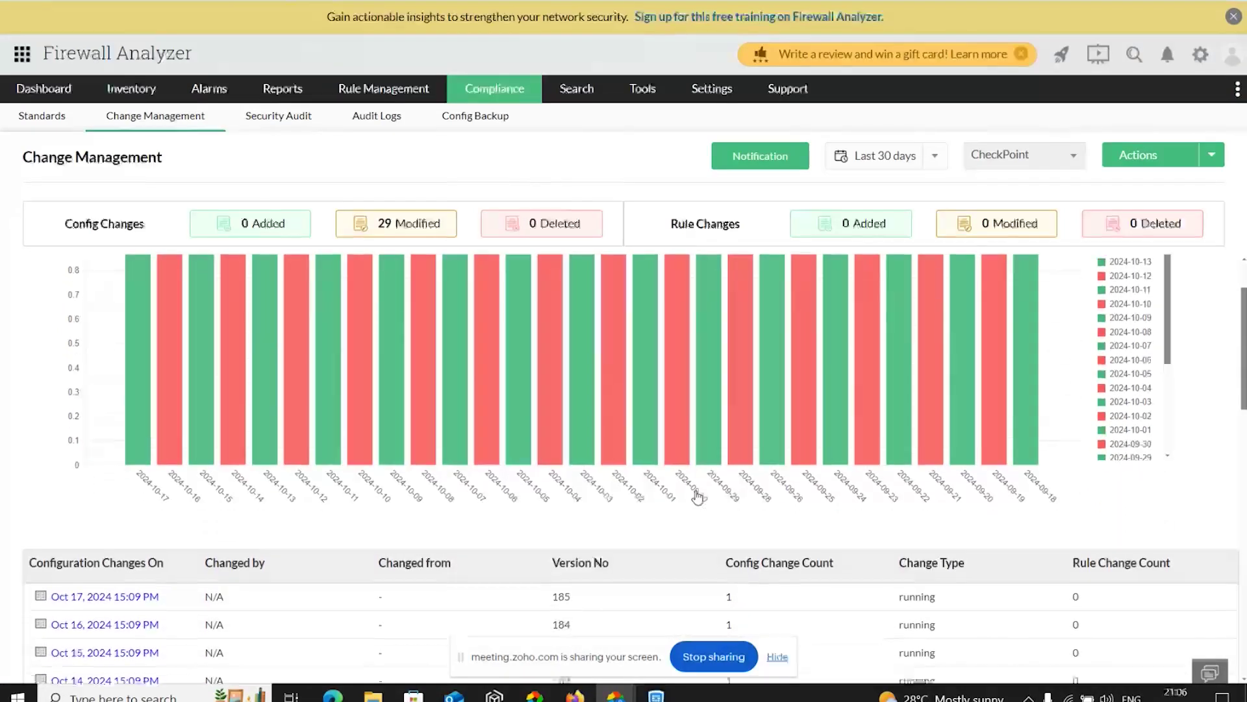
{"action": "scroll", "coordinate": [697, 497], "scroll_direction": "down", "scroll_amount": 1}
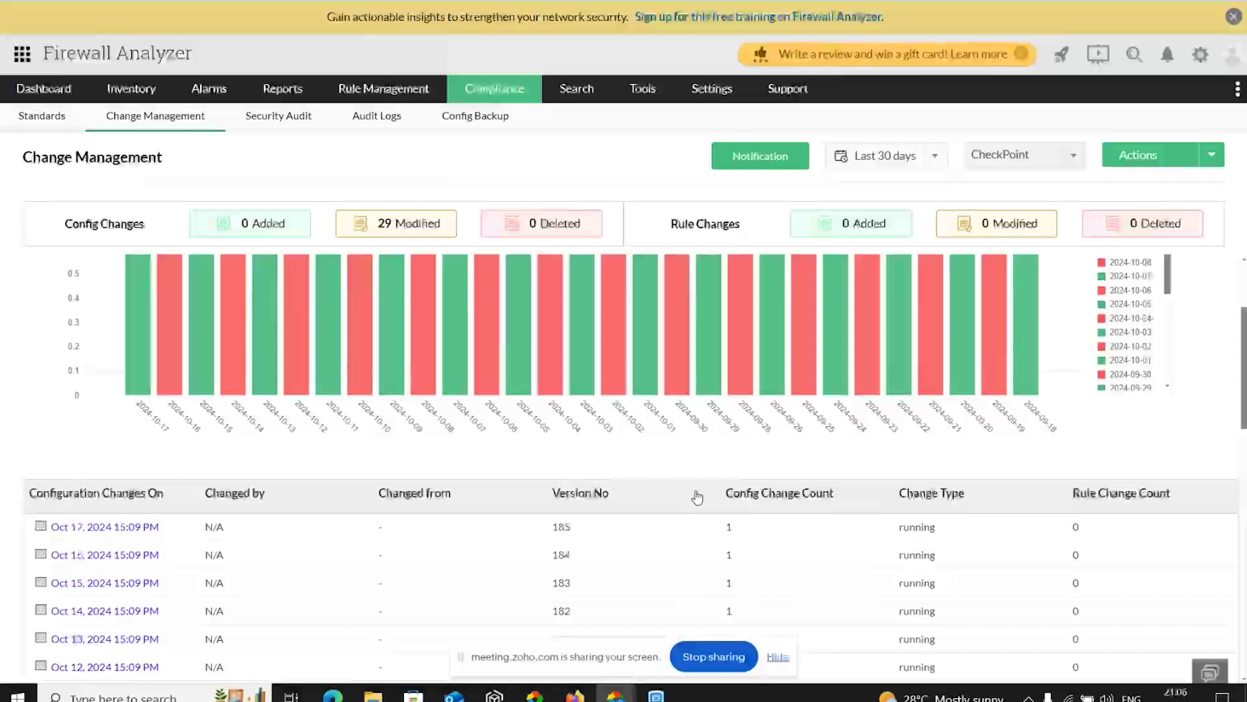
{"action": "scroll", "coordinate": [698, 497], "scroll_direction": "down", "scroll_amount": 2}
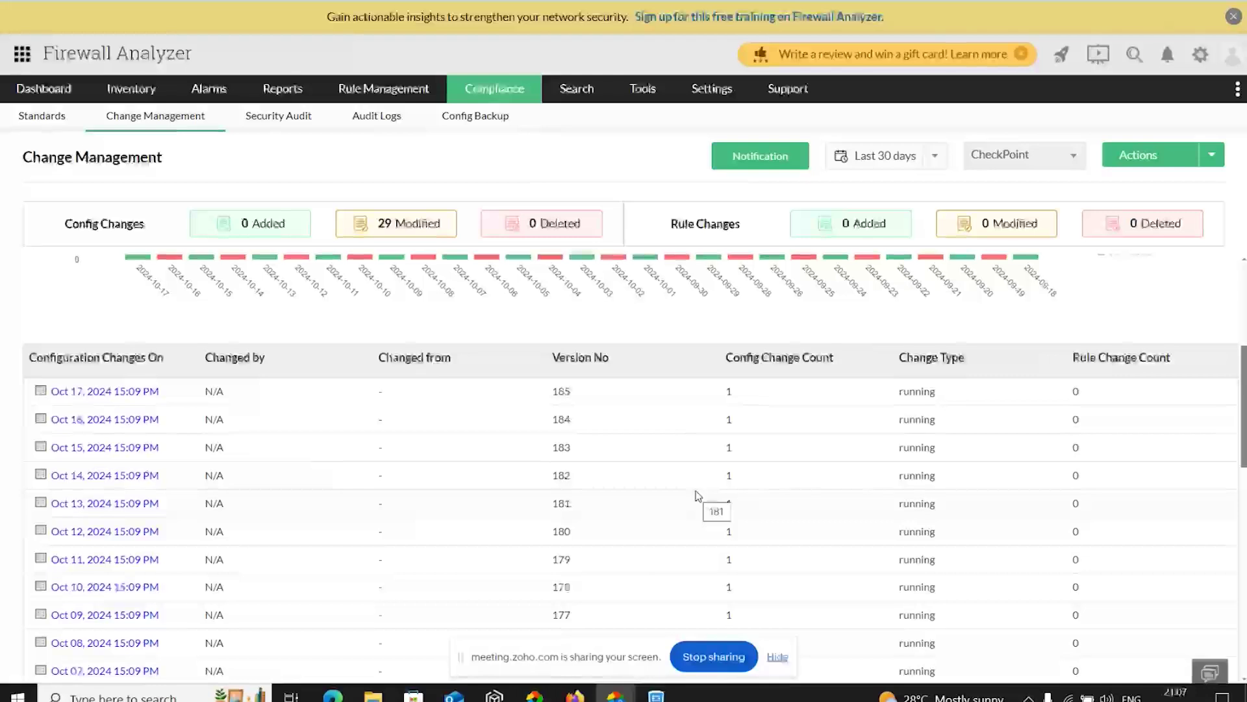
{"action": "left_click", "coordinate": [144, 391]}
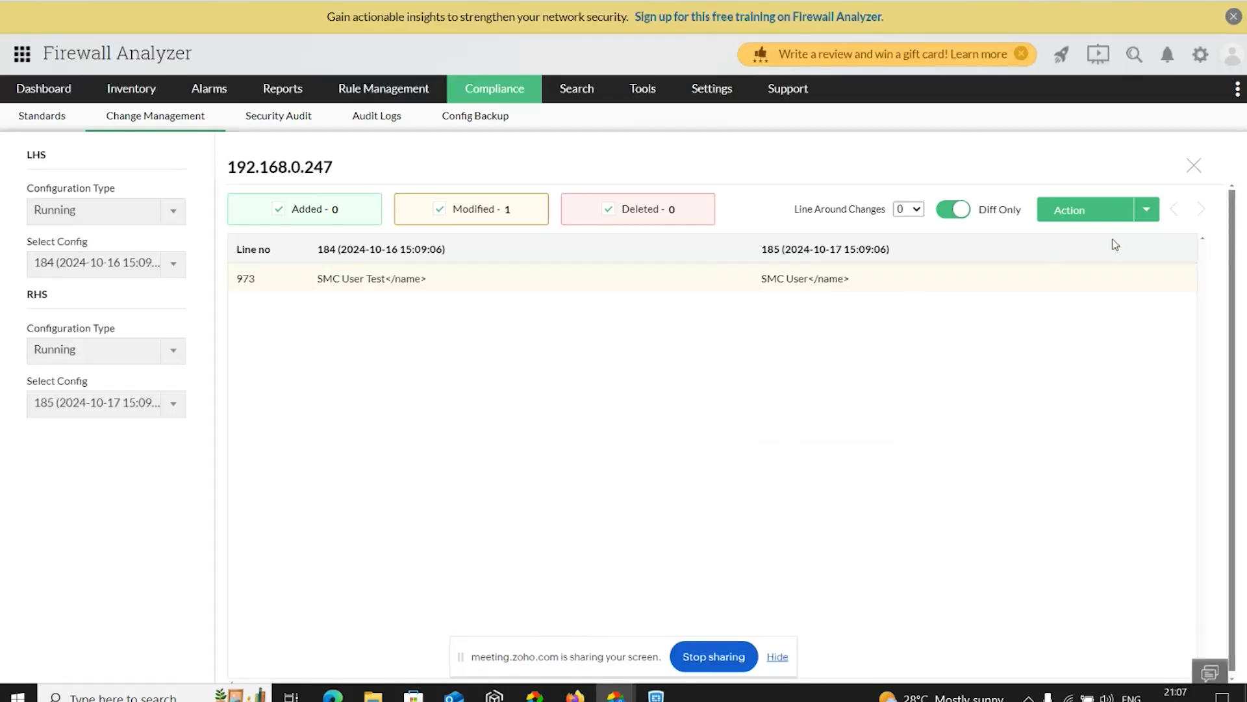
{"action": "left_click", "coordinate": [1149, 210]}
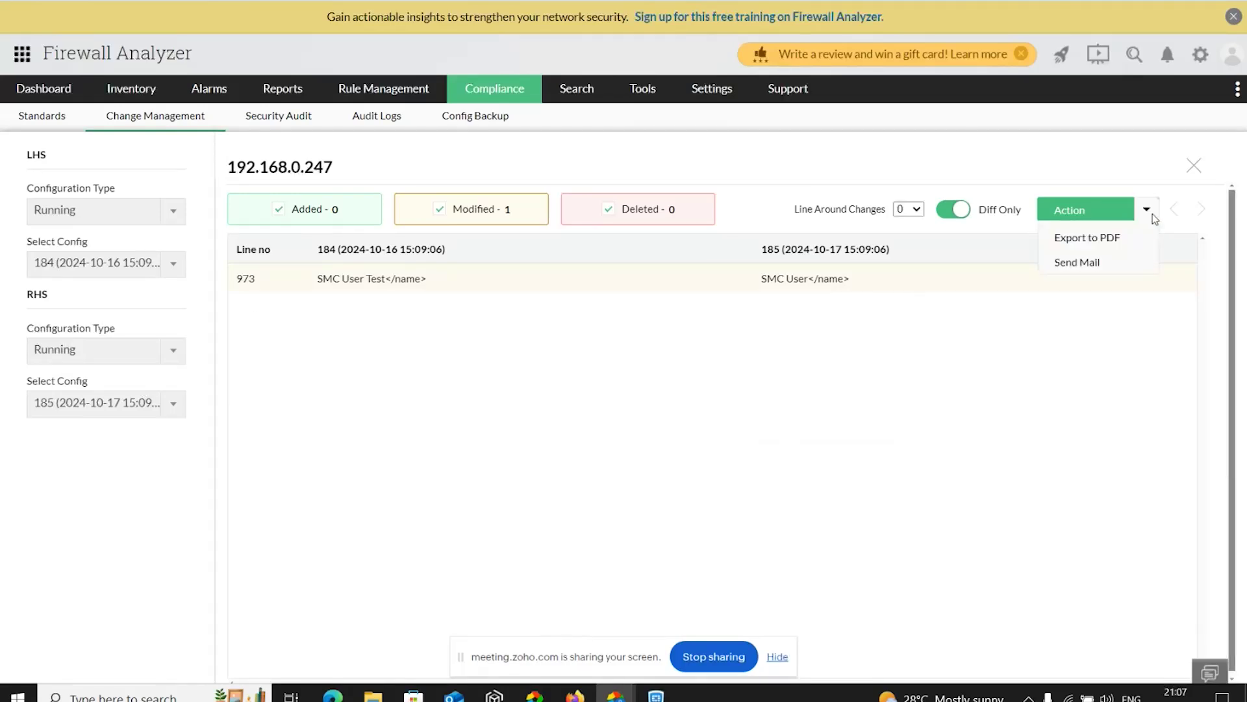
{"action": "left_click", "coordinate": [1101, 260]}
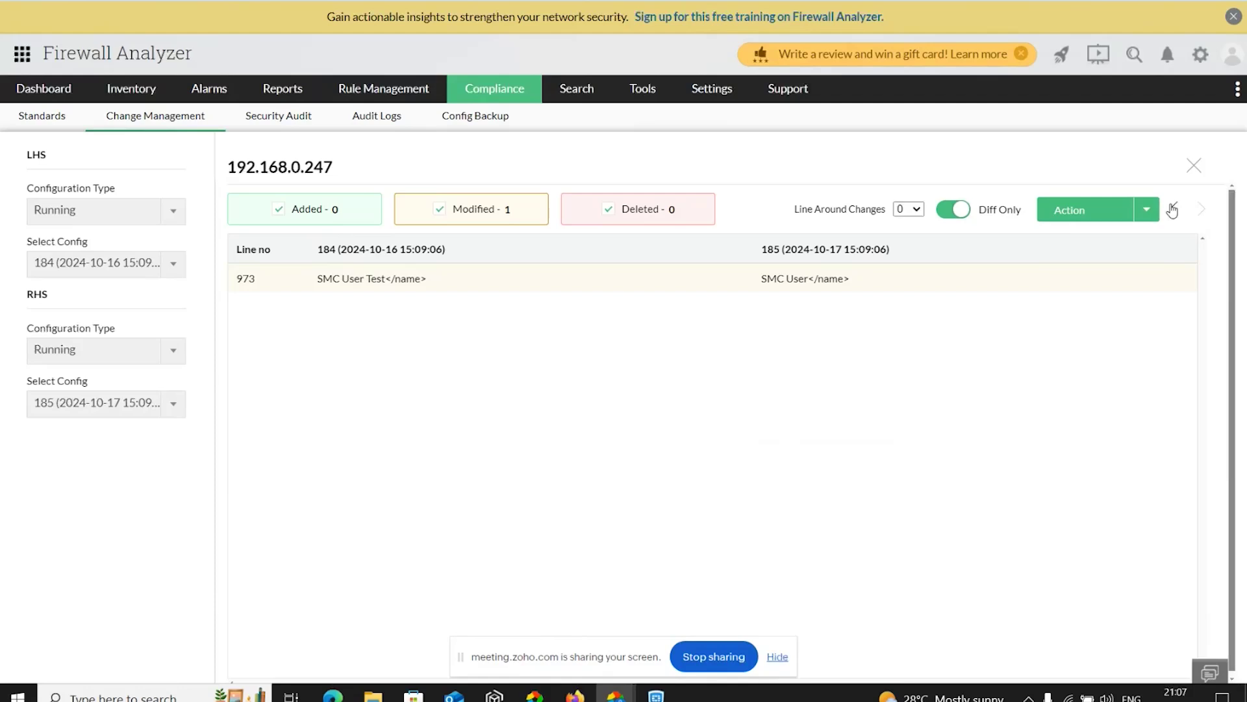
- Close the version comparison, switch to the slides, and advance past the change alerts slide to Configuration Backup
{"action": "left_click", "coordinate": [1195, 166]}
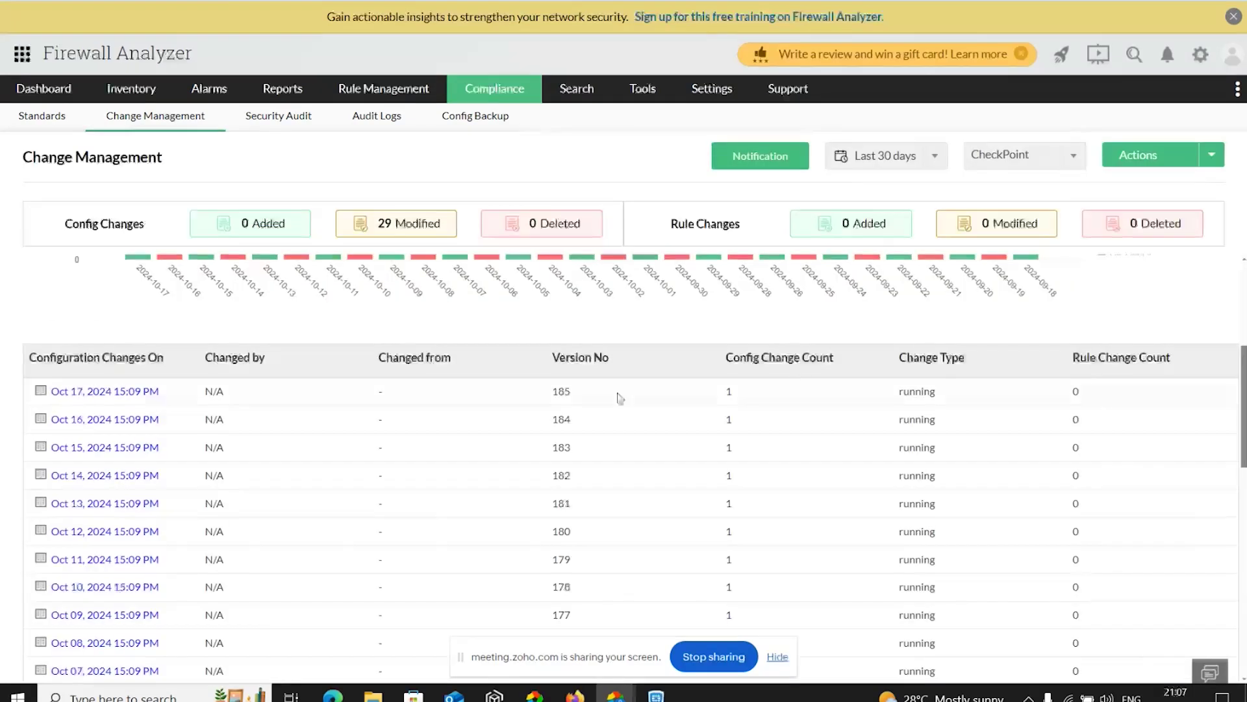
{"action": "key", "text": "alt+Tab"}
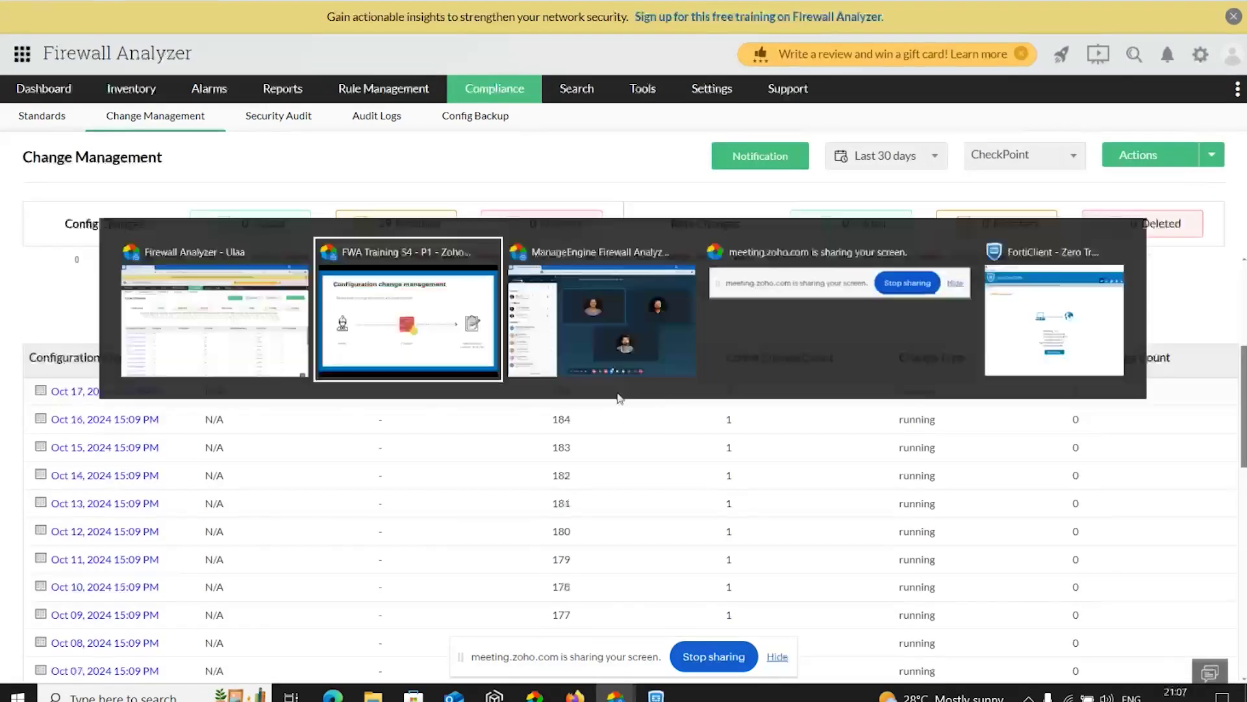
{"action": "key", "text": "Right"}
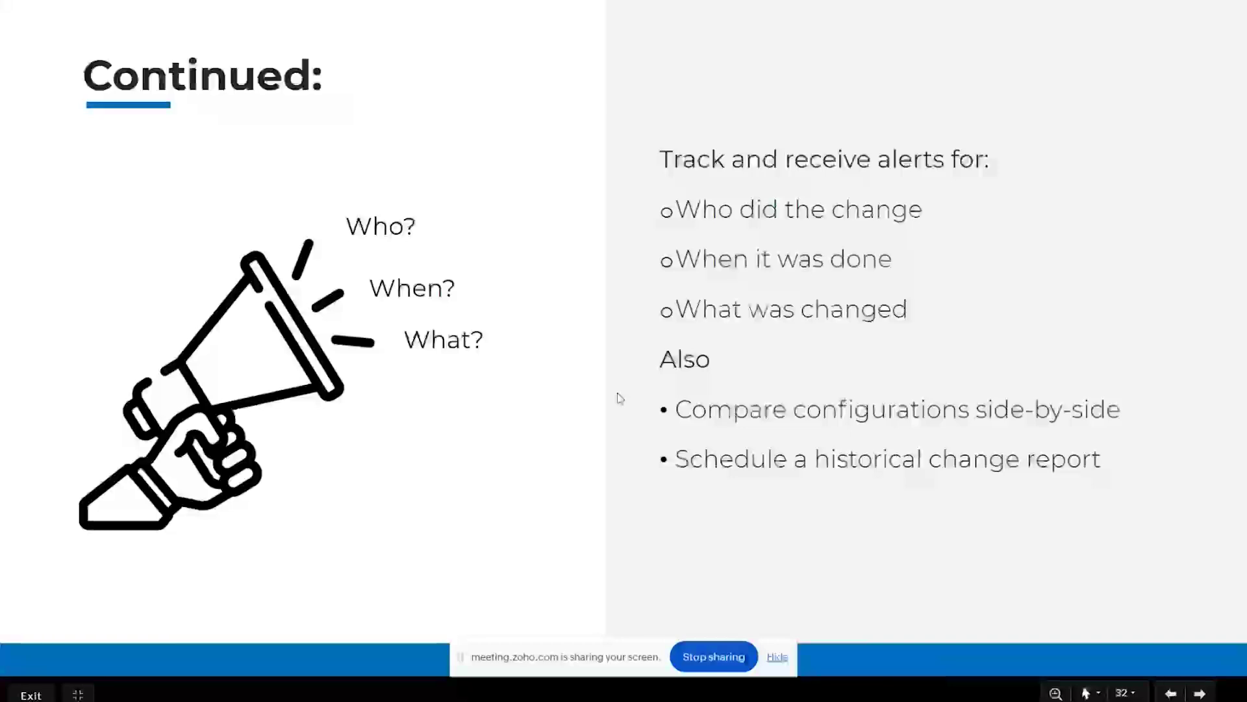
{"action": "key", "text": "Right"}
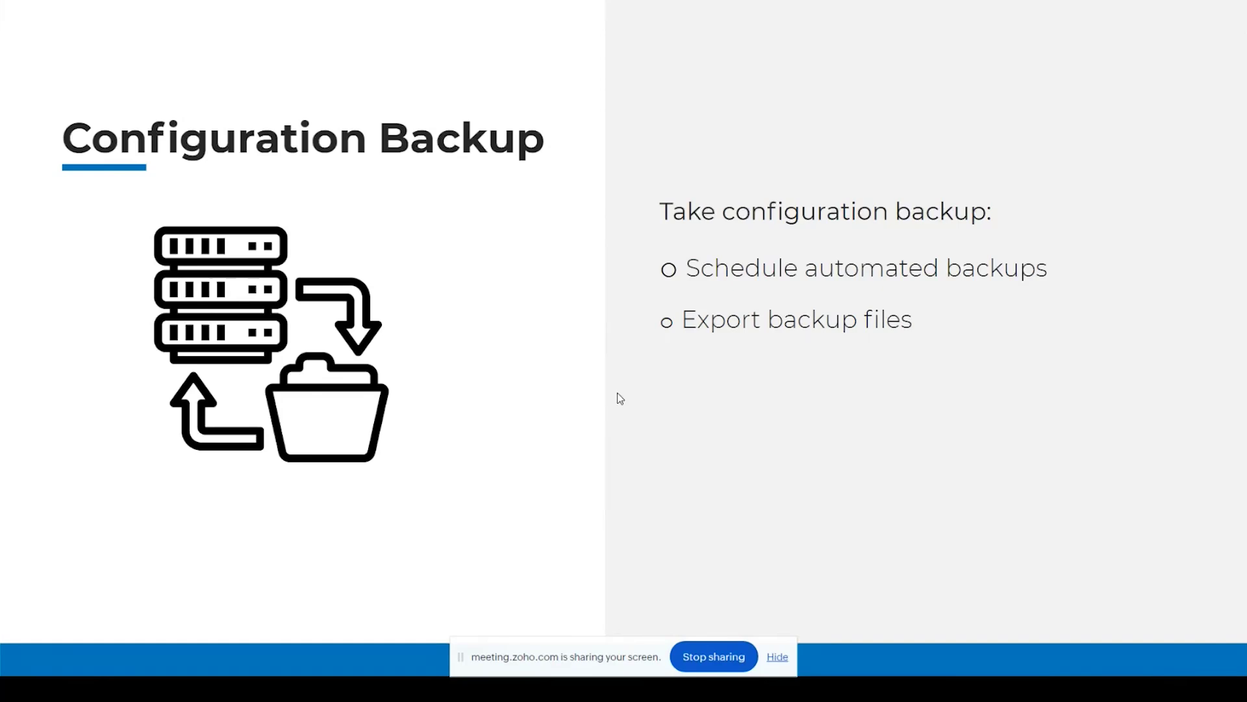
- Switch to Firewall Analyzer, examine the config backup schedules and the form for adding one, and view the backup audit
{"action": "key", "text": "alt+Tab"}
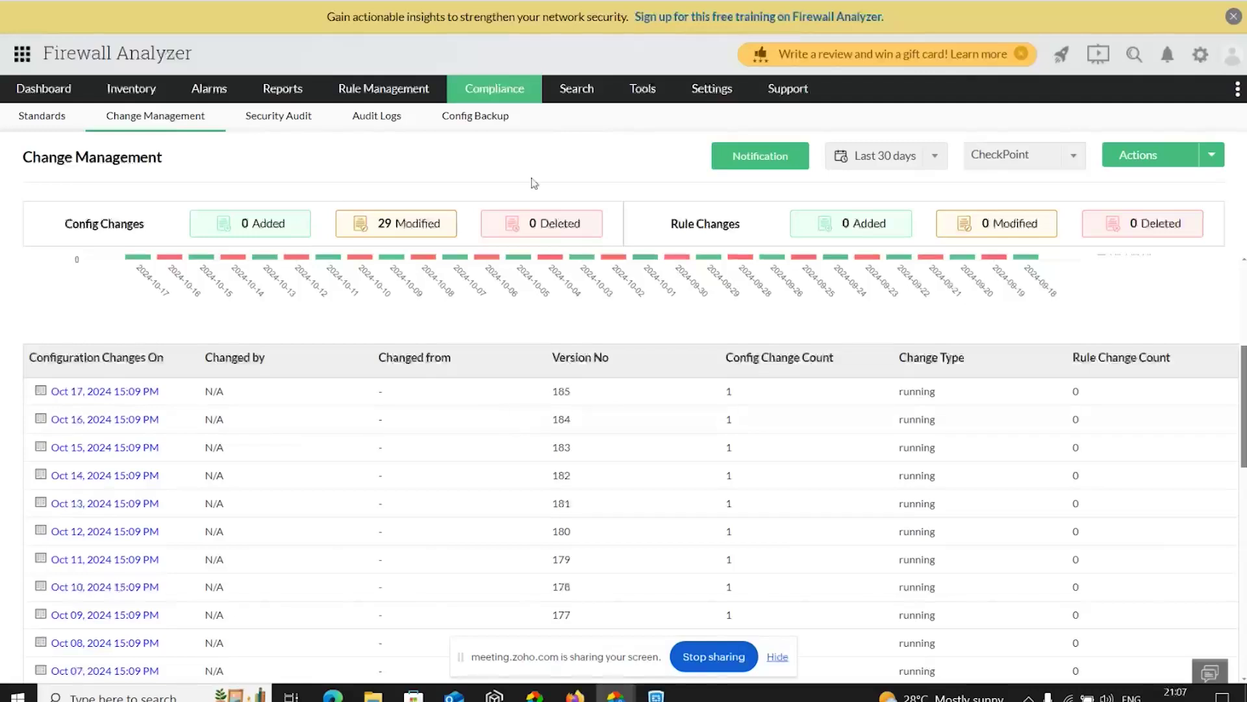
{"action": "mouse_move", "coordinate": [501, 91]}
{"action": "left_click", "coordinate": [459, 123]}
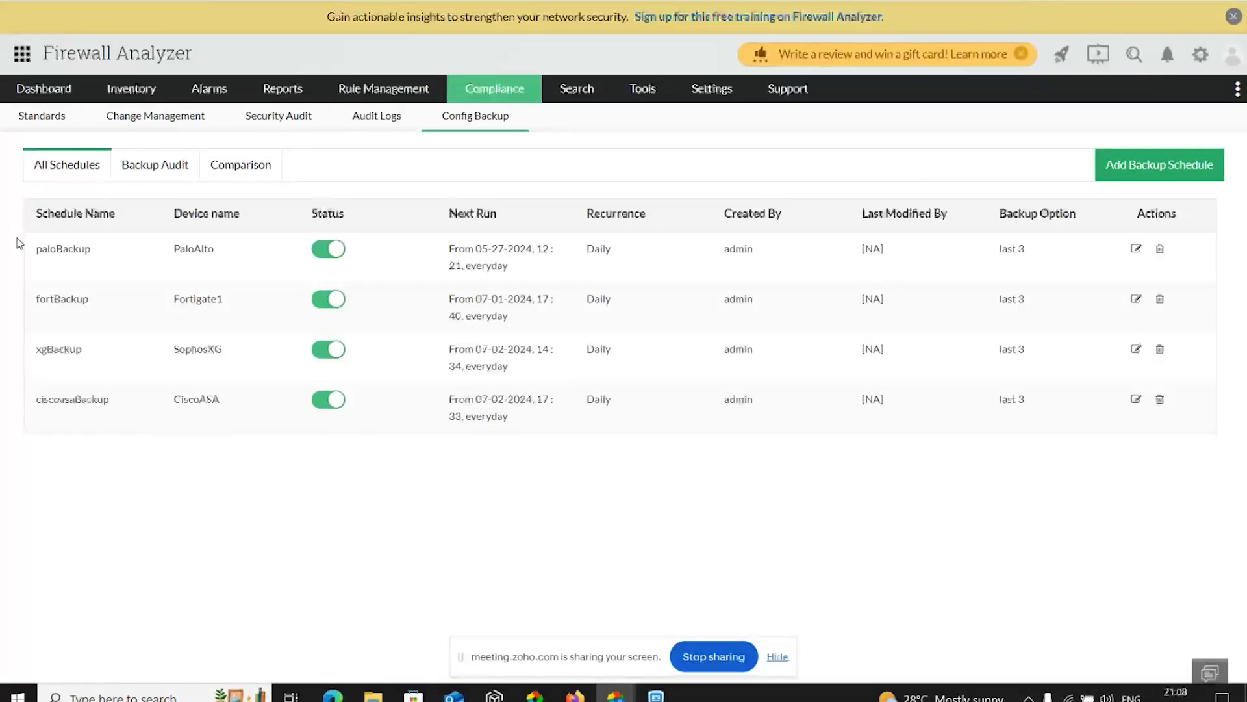
{"action": "left_click", "coordinate": [1191, 173]}
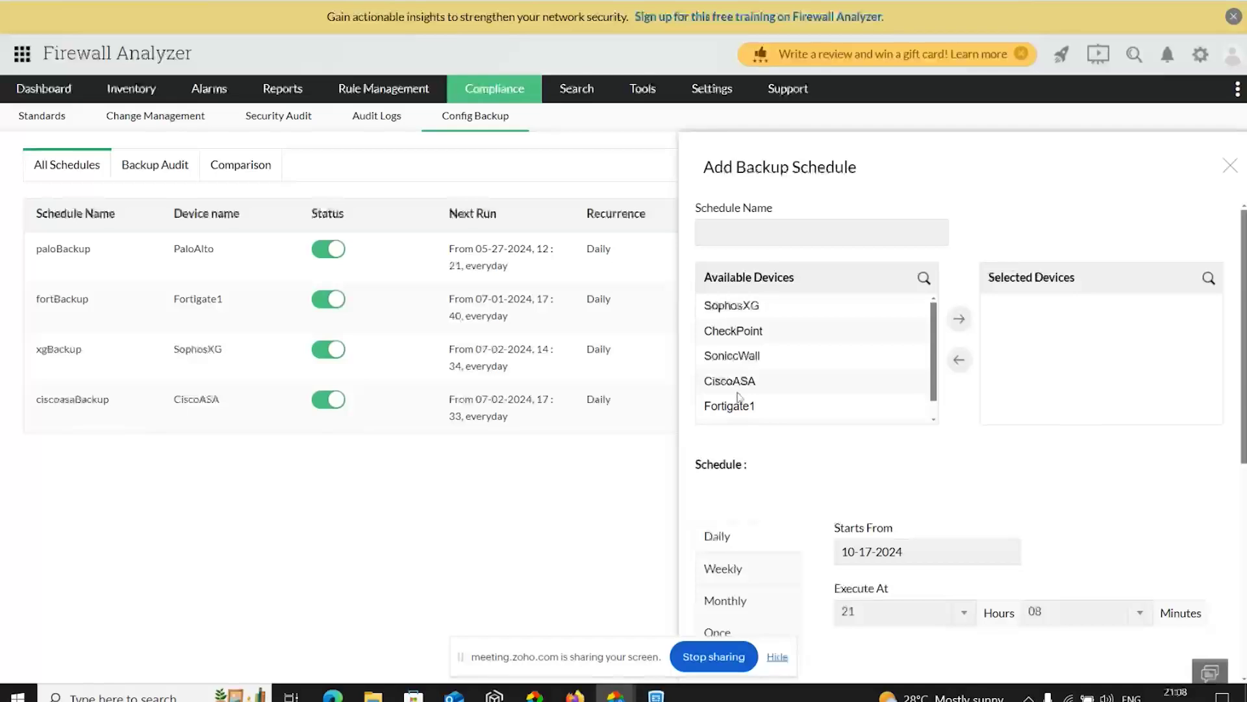
{"action": "left_click", "coordinate": [786, 240]}
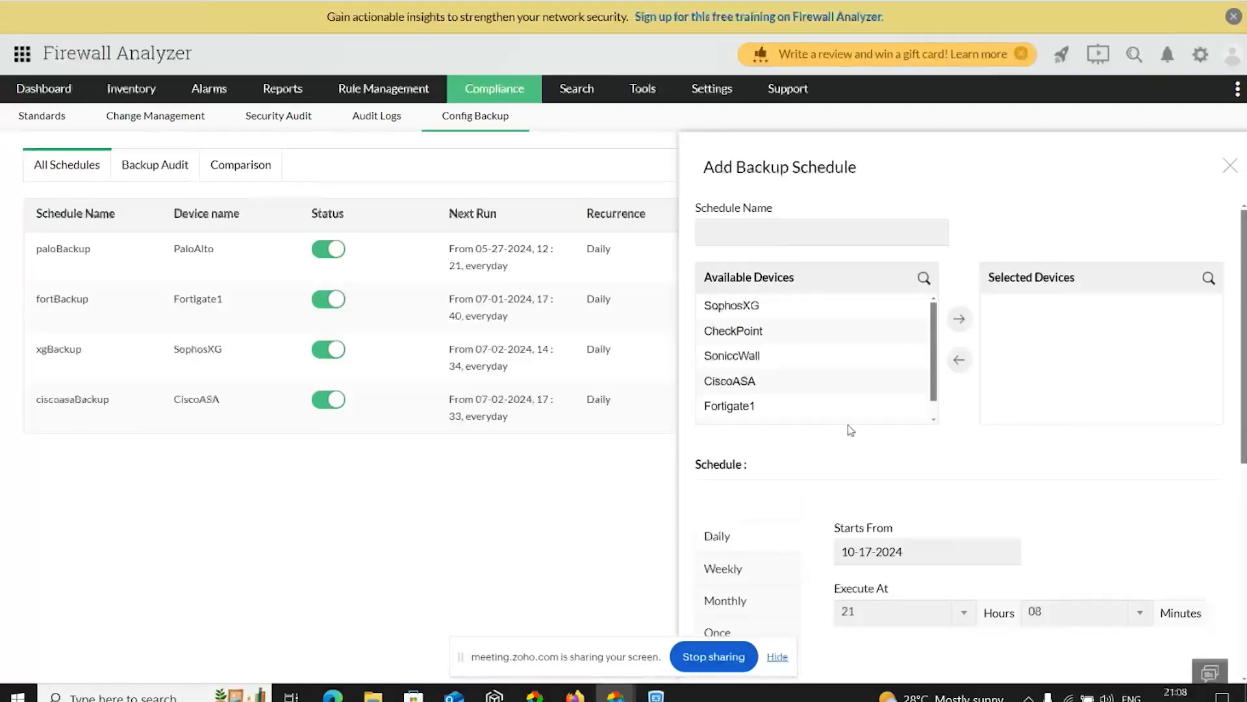
{"action": "scroll", "coordinate": [851, 448], "scroll_direction": "down", "scroll_amount": 3}
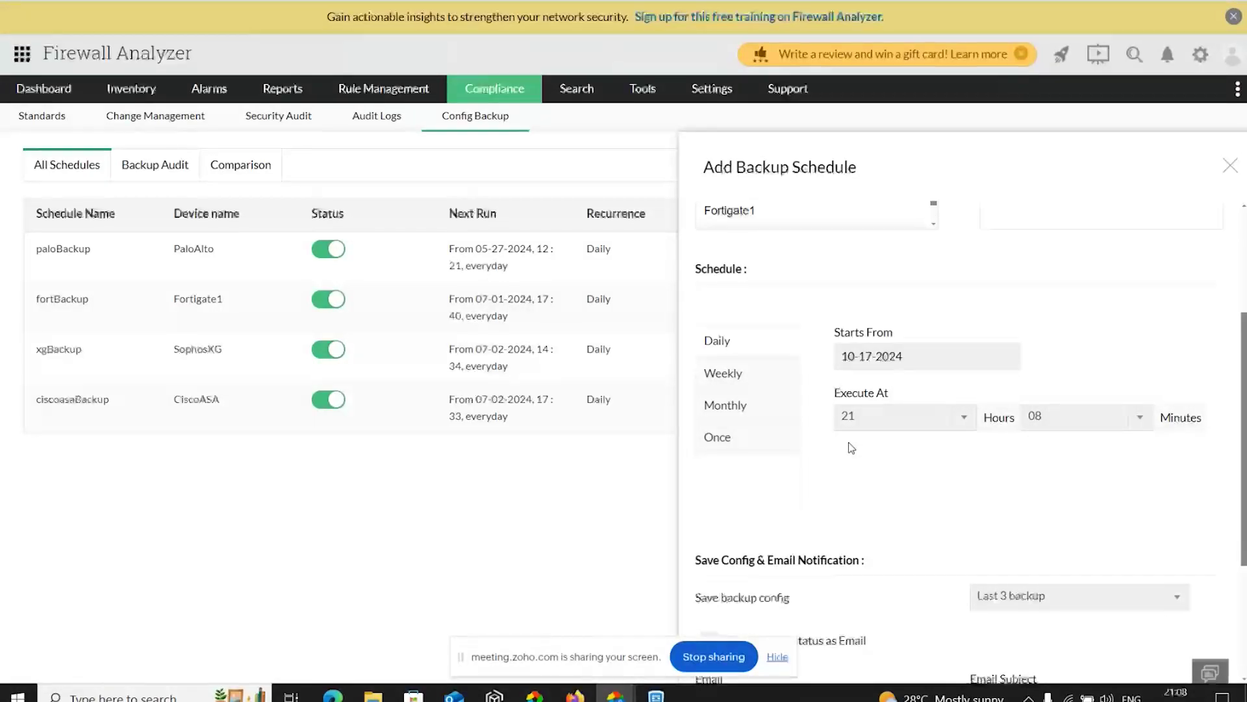
{"action": "scroll", "coordinate": [852, 448], "scroll_direction": "down", "scroll_amount": 3}
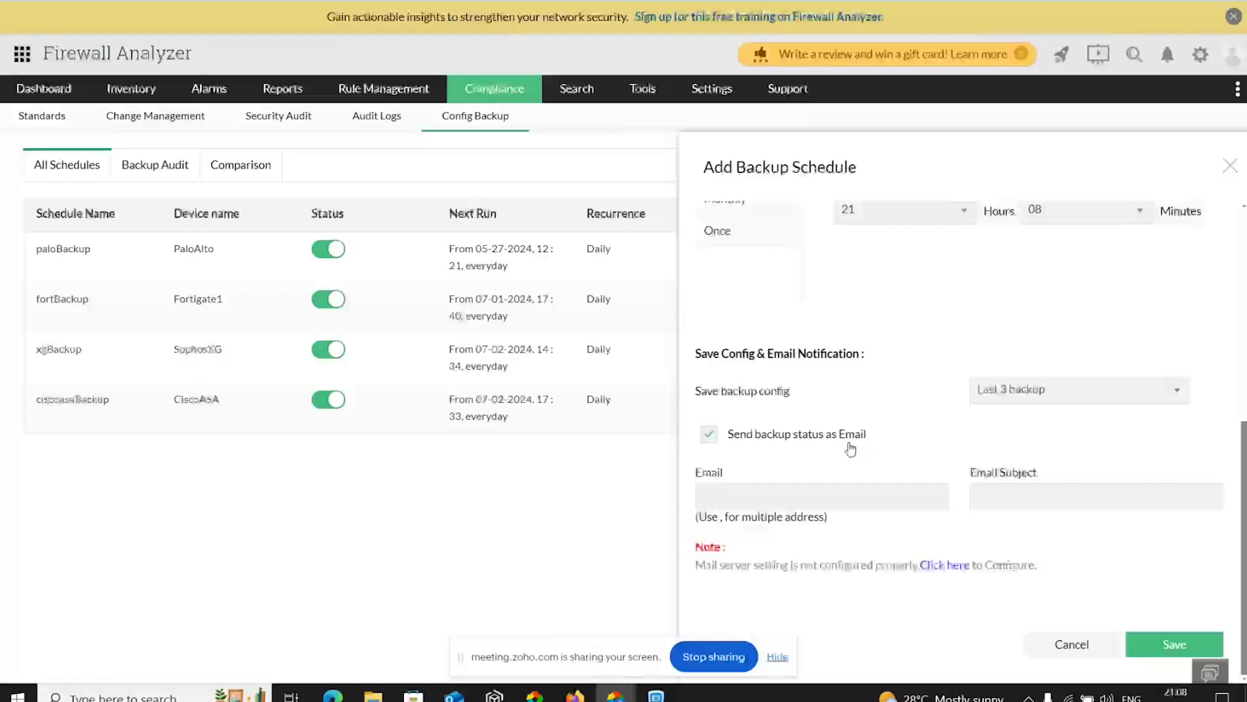
{"action": "left_click", "coordinate": [1230, 166]}
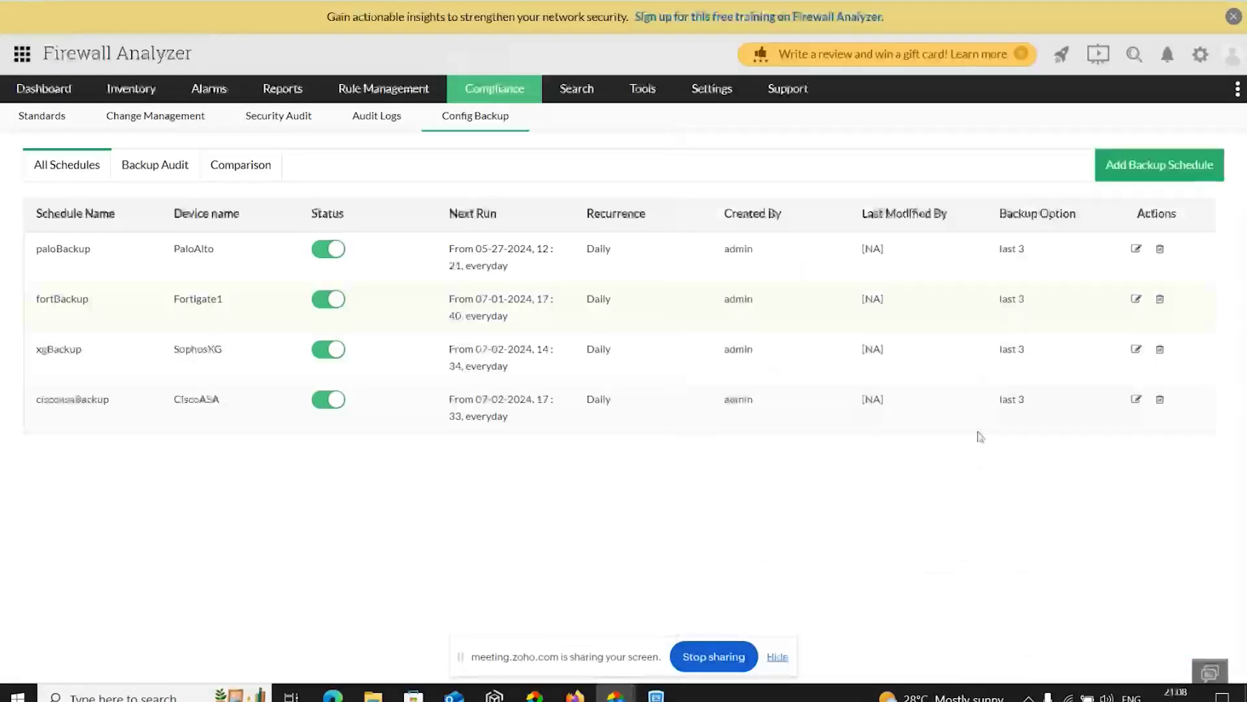
{"action": "left_click", "coordinate": [194, 166]}
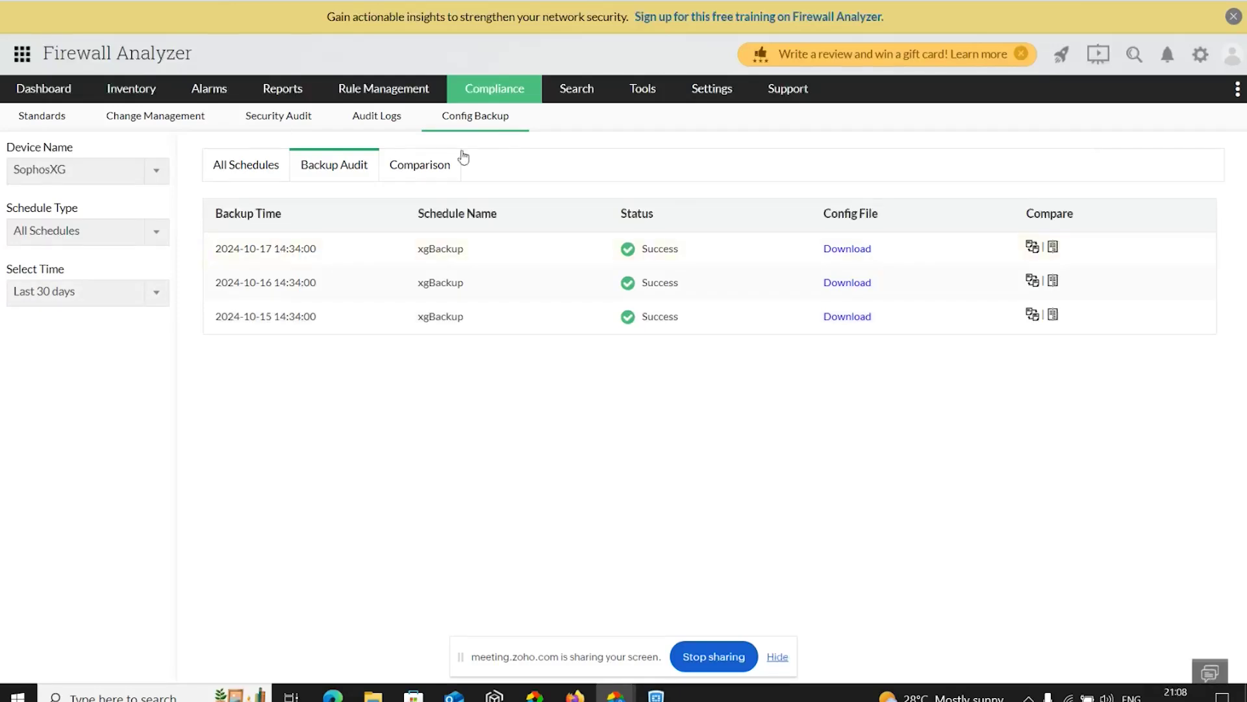
{"action": "left_click", "coordinate": [419, 167]}
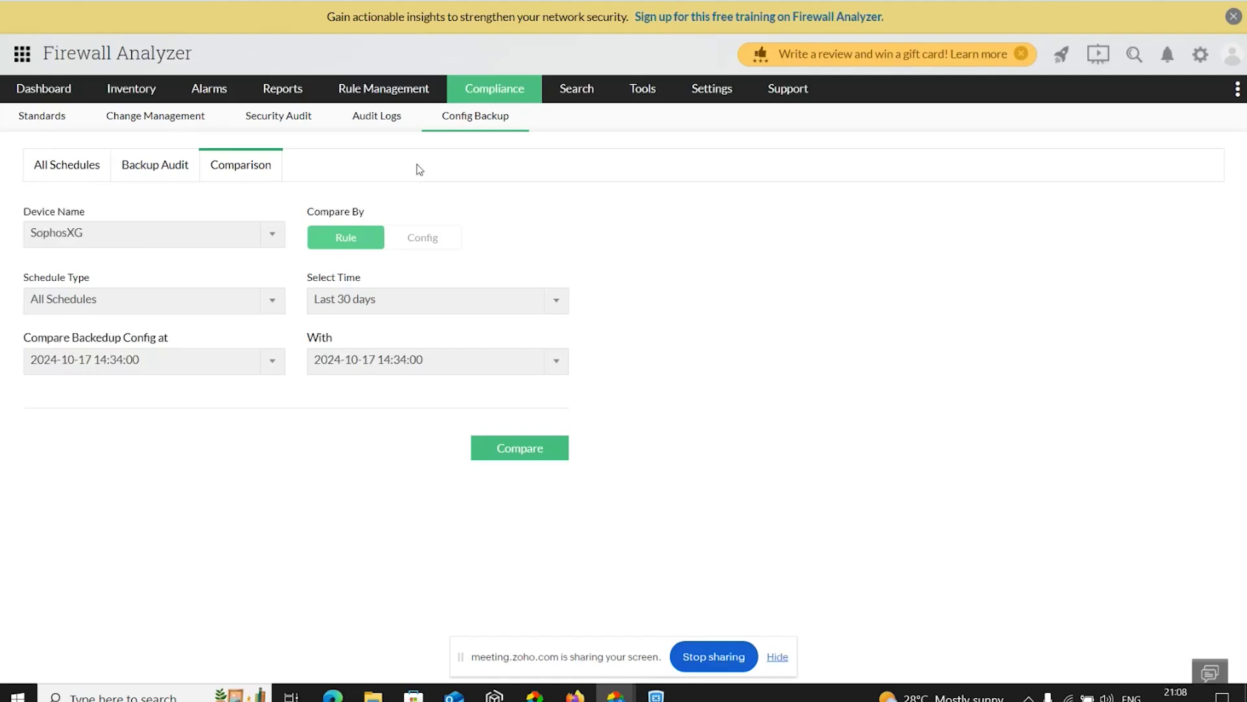
{"action": "left_click", "coordinate": [272, 237]}
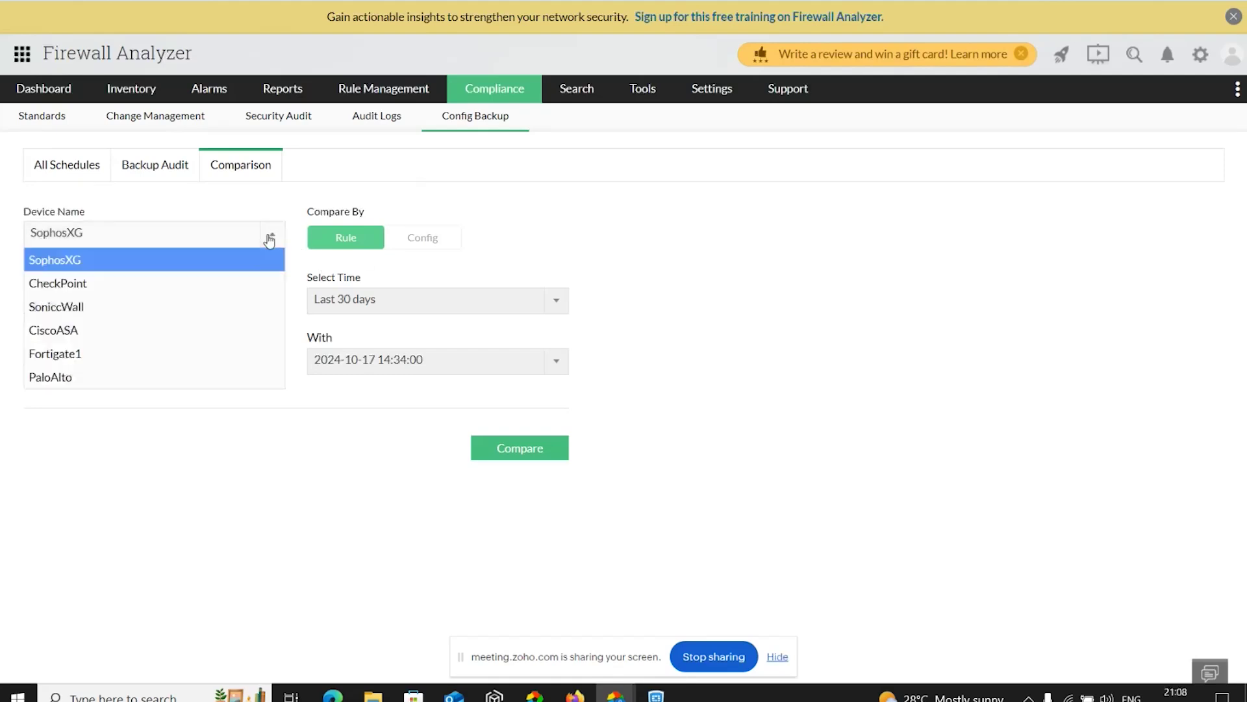
{"action": "left_click", "coordinate": [194, 355]}
{"action": "left_click", "coordinate": [423, 239]}
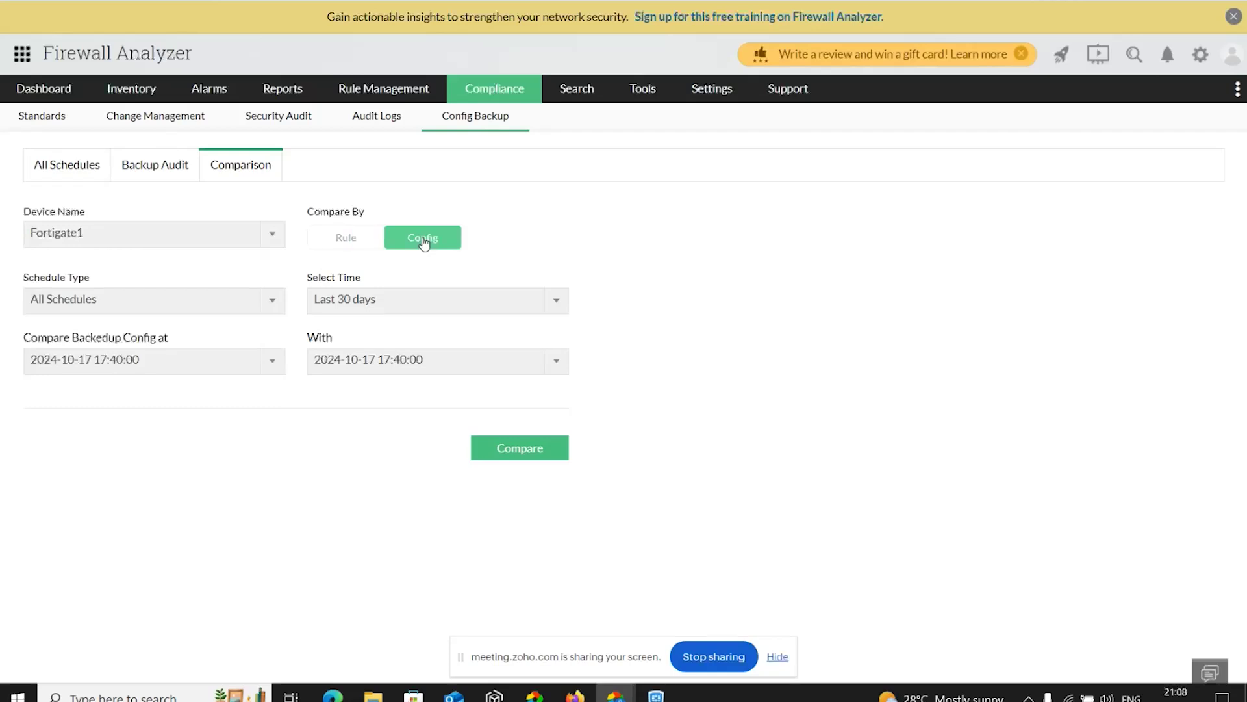
{"action": "left_click", "coordinate": [273, 361]}
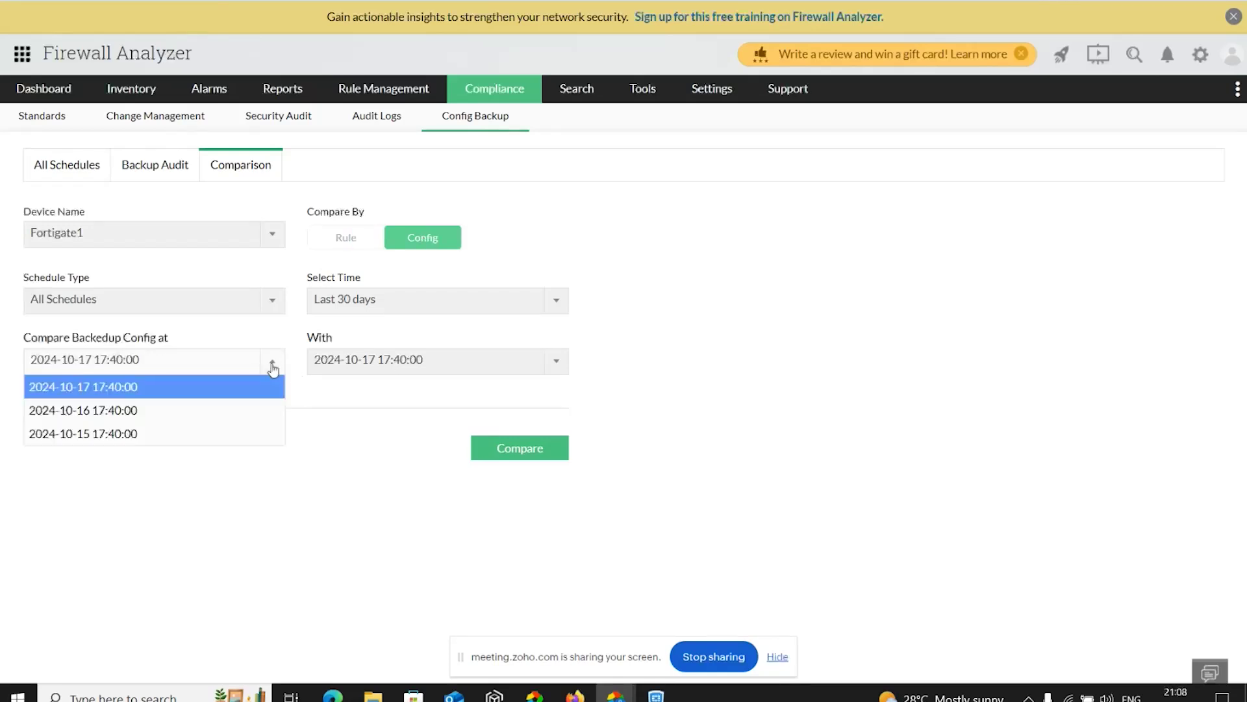
{"action": "left_click", "coordinate": [238, 409]}
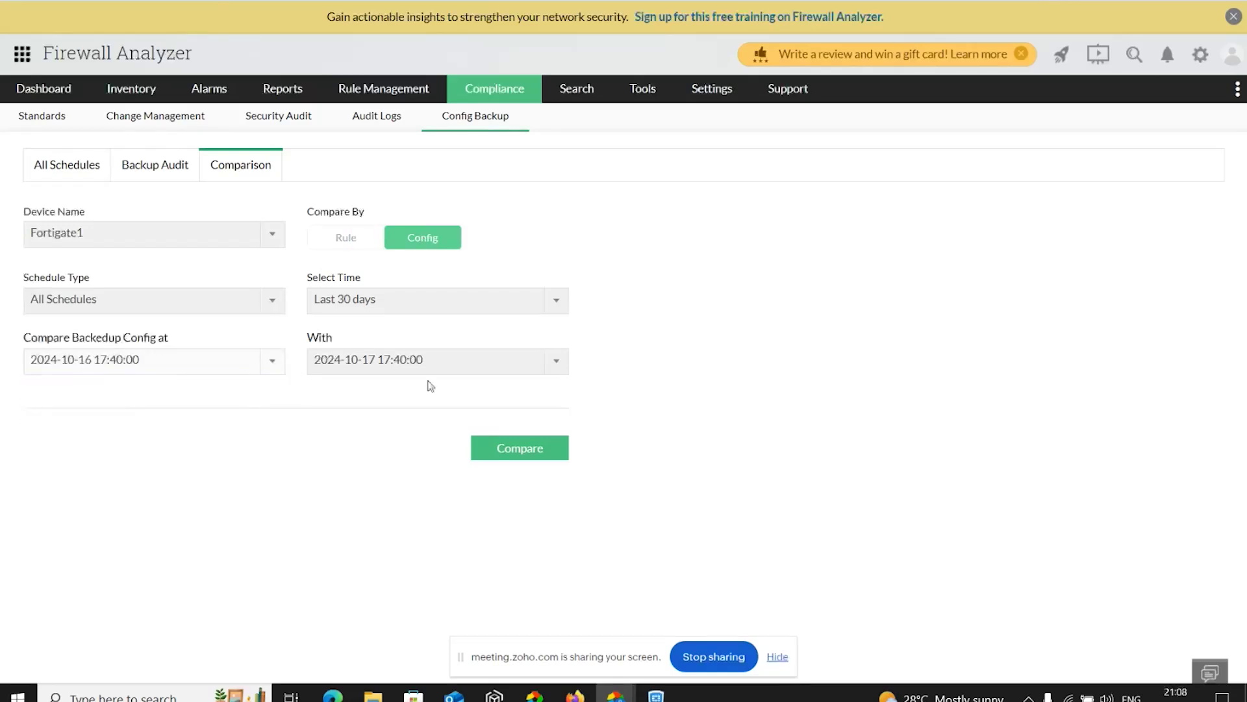
{"action": "left_click", "coordinate": [552, 367]}
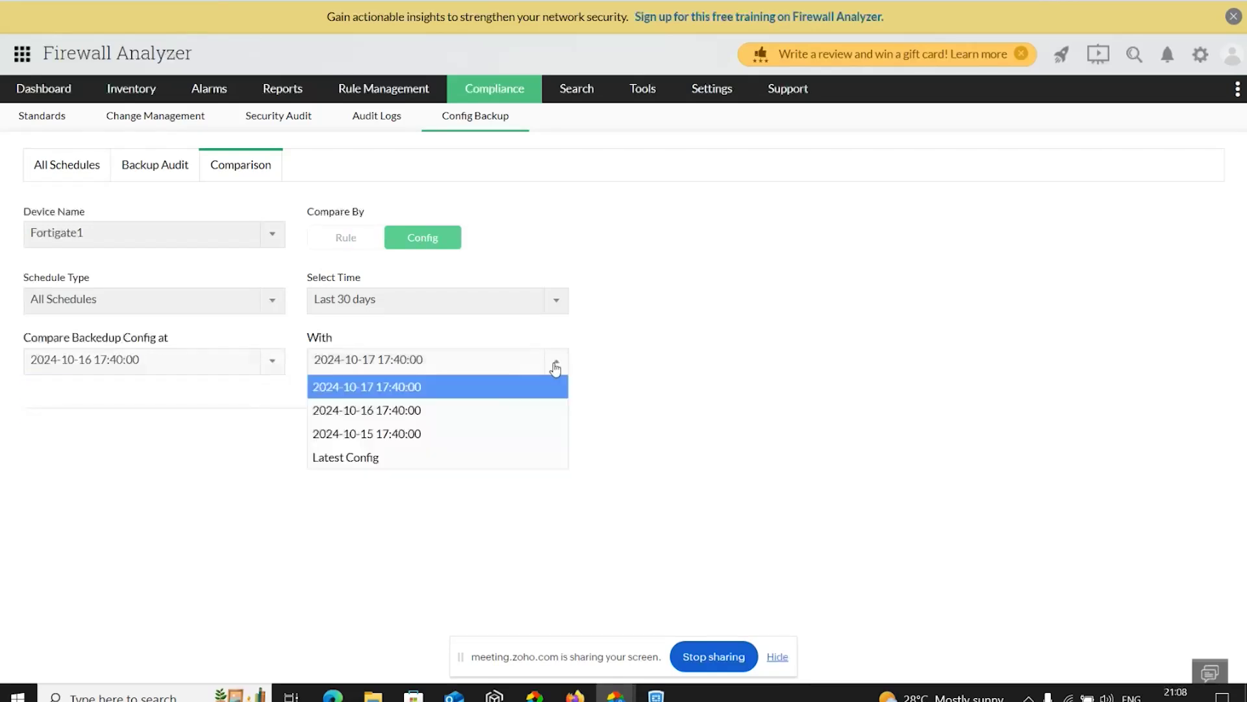
{"action": "left_click", "coordinate": [470, 458]}
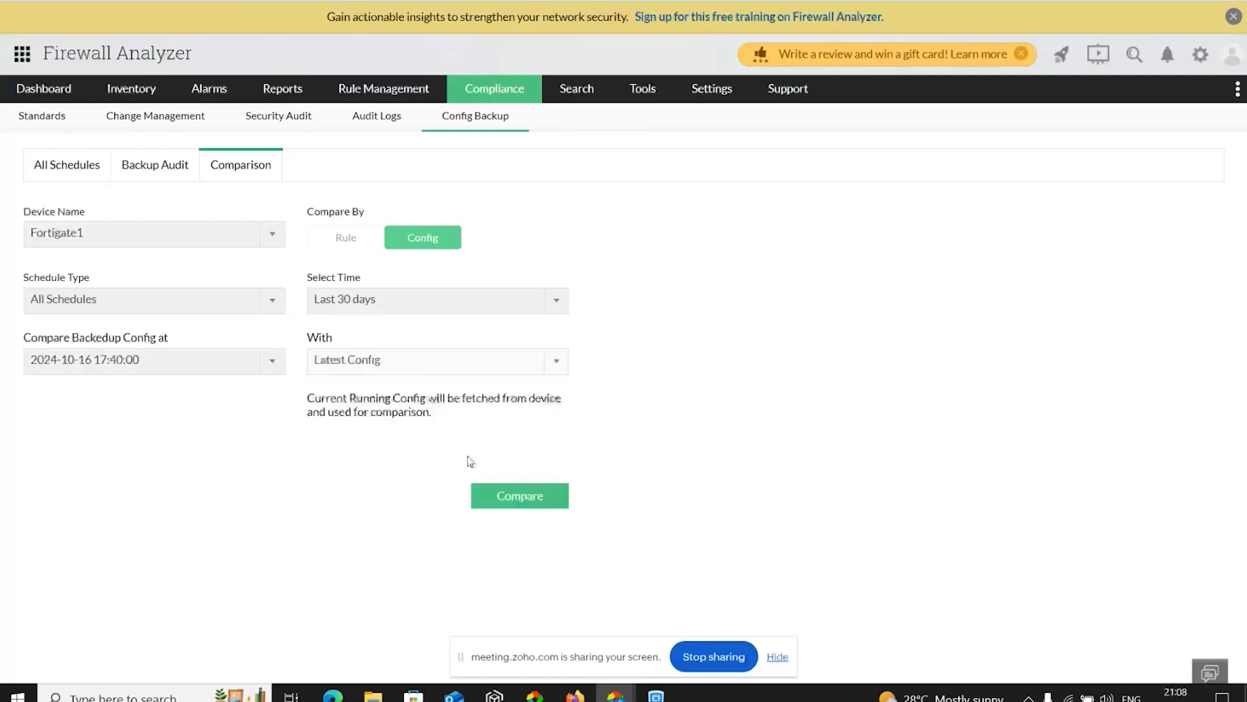
{"action": "left_click", "coordinate": [519, 496]}
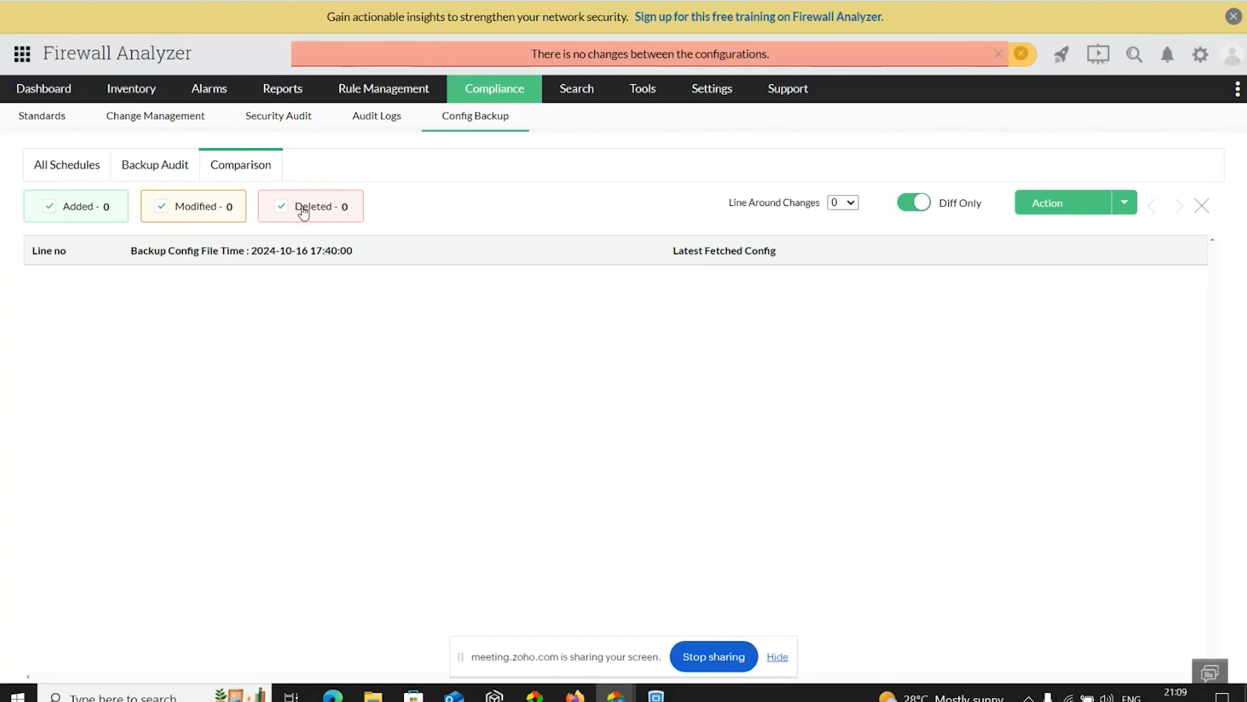
{"action": "left_click", "coordinate": [1208, 208]}
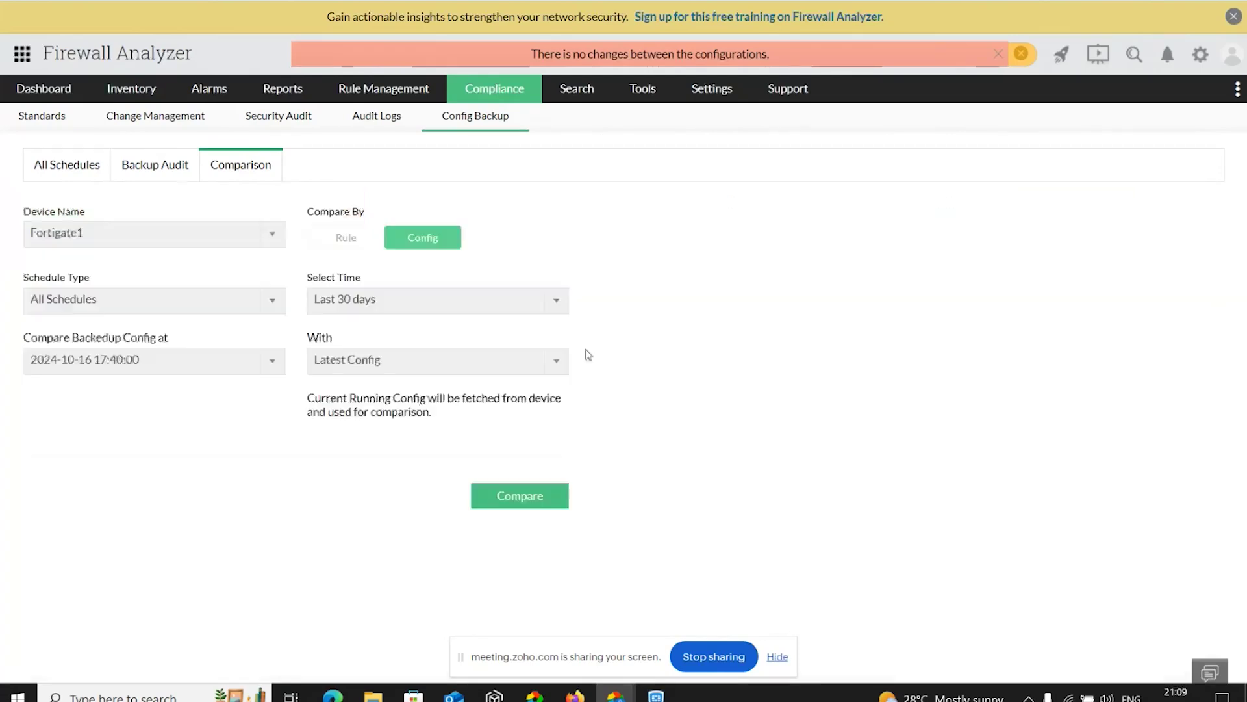
{"action": "left_click", "coordinate": [272, 368]}
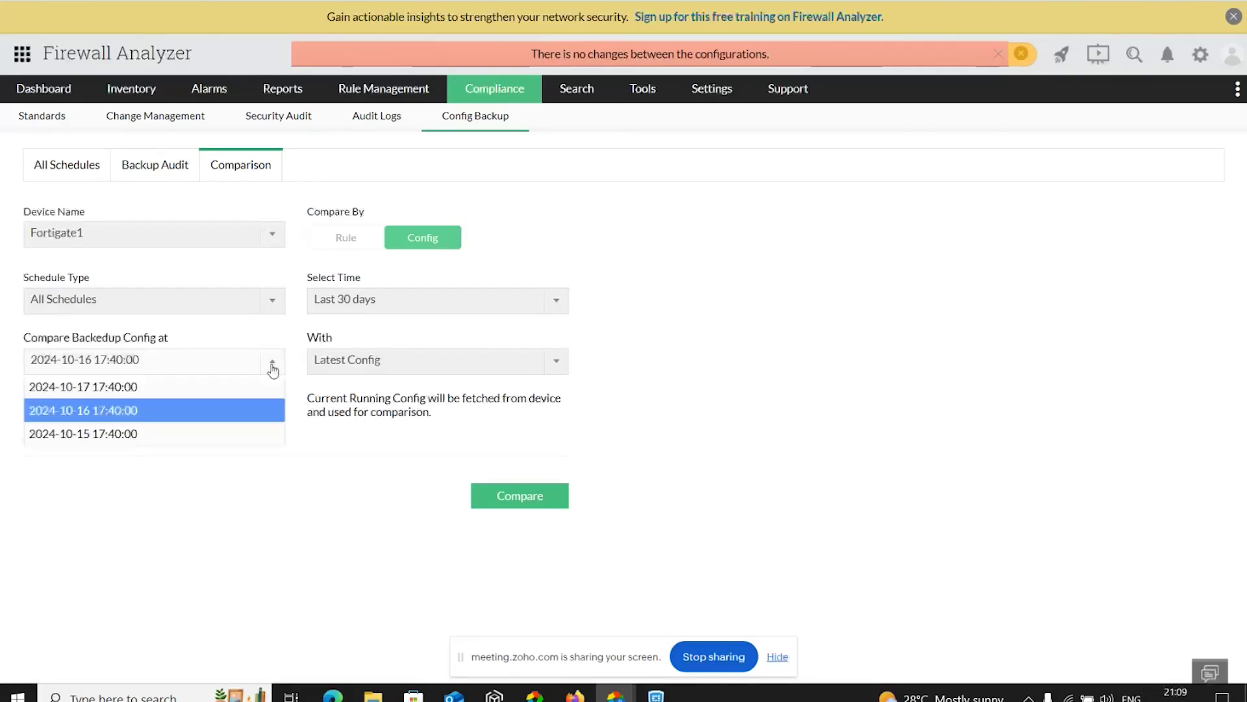
{"action": "left_click", "coordinate": [226, 388]}
{"action": "left_click", "coordinate": [507, 496]}
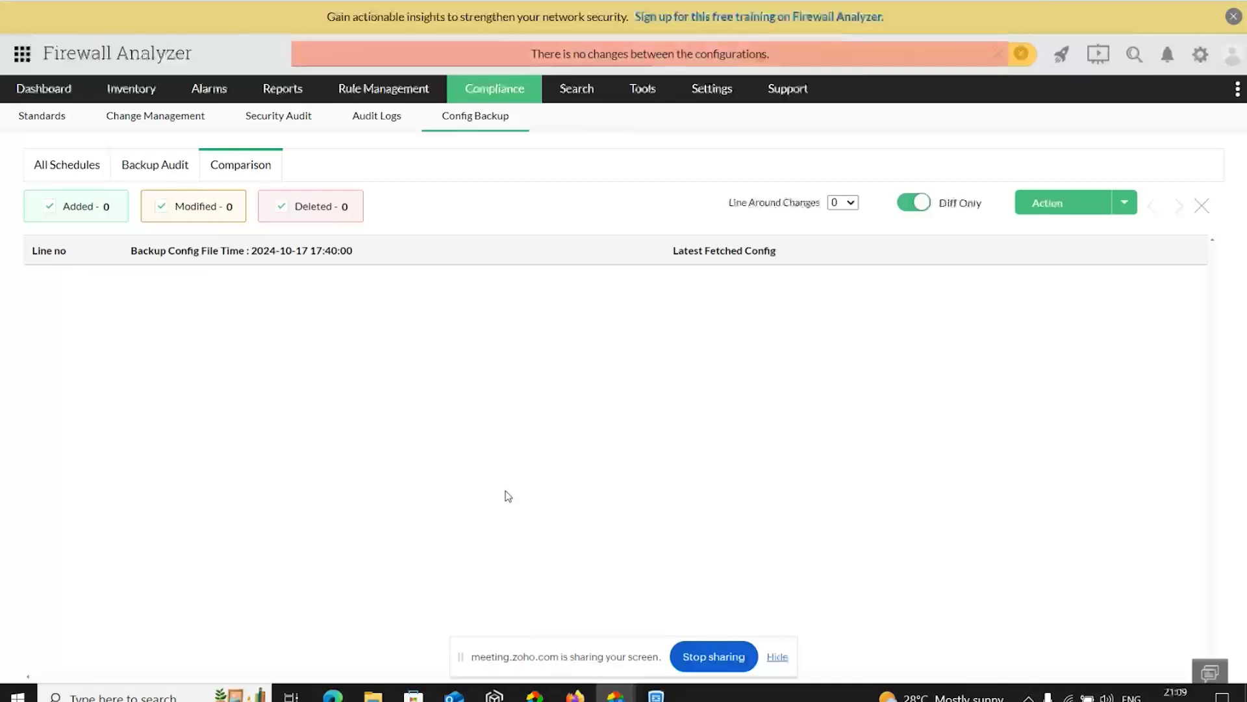
{"action": "left_click", "coordinate": [1203, 206]}
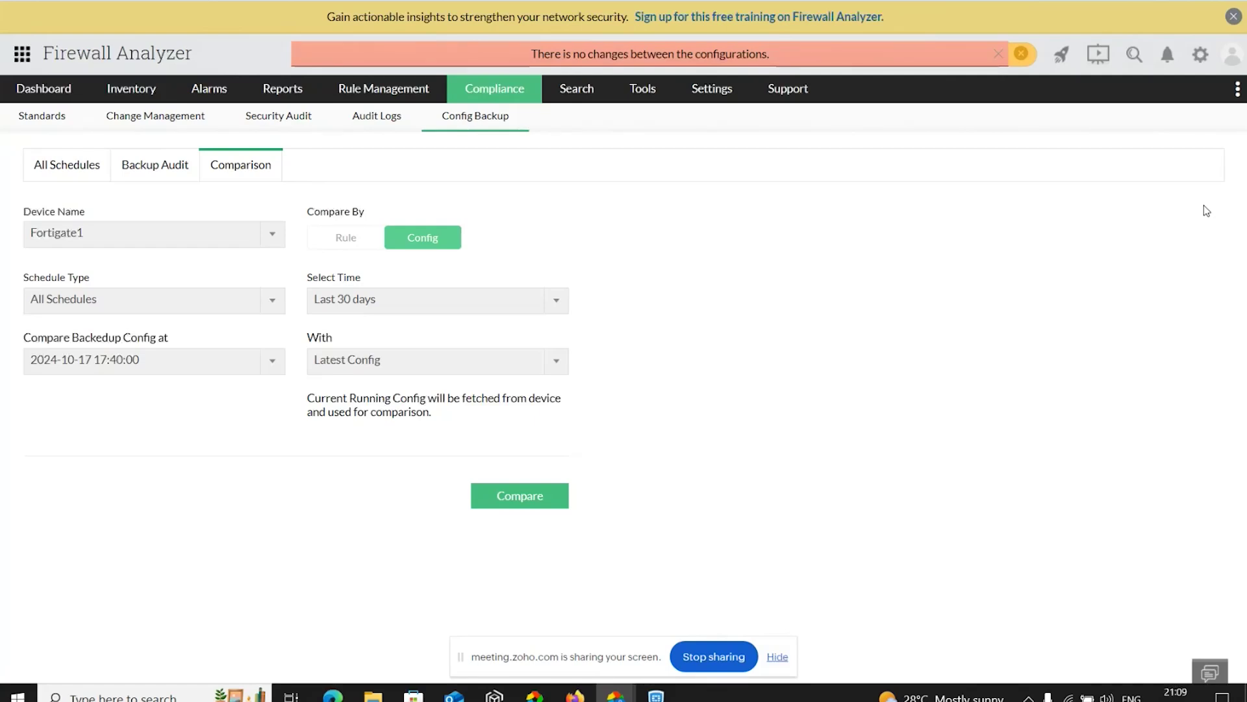
- Switch to the slides and advance past Use case 3 to Case 3 on submitting a compliance and security audit report
{"action": "key", "text": "alt+Tab"}
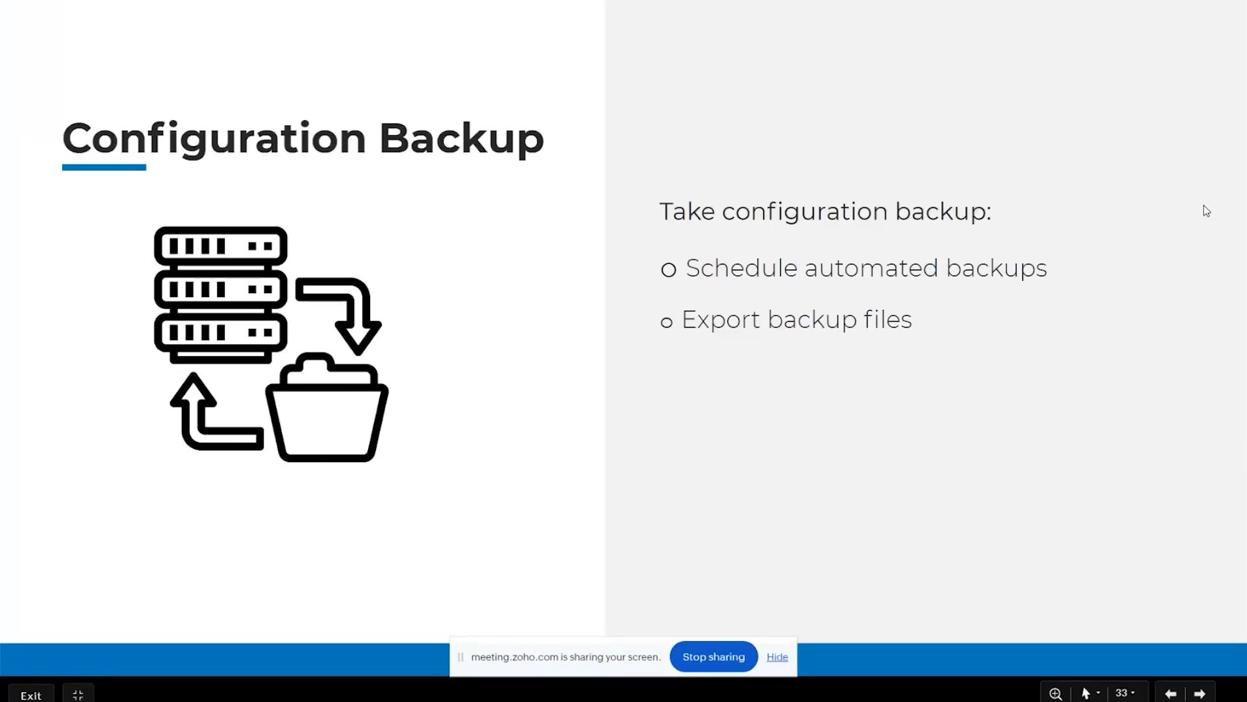
{"action": "key", "text": "Right"}
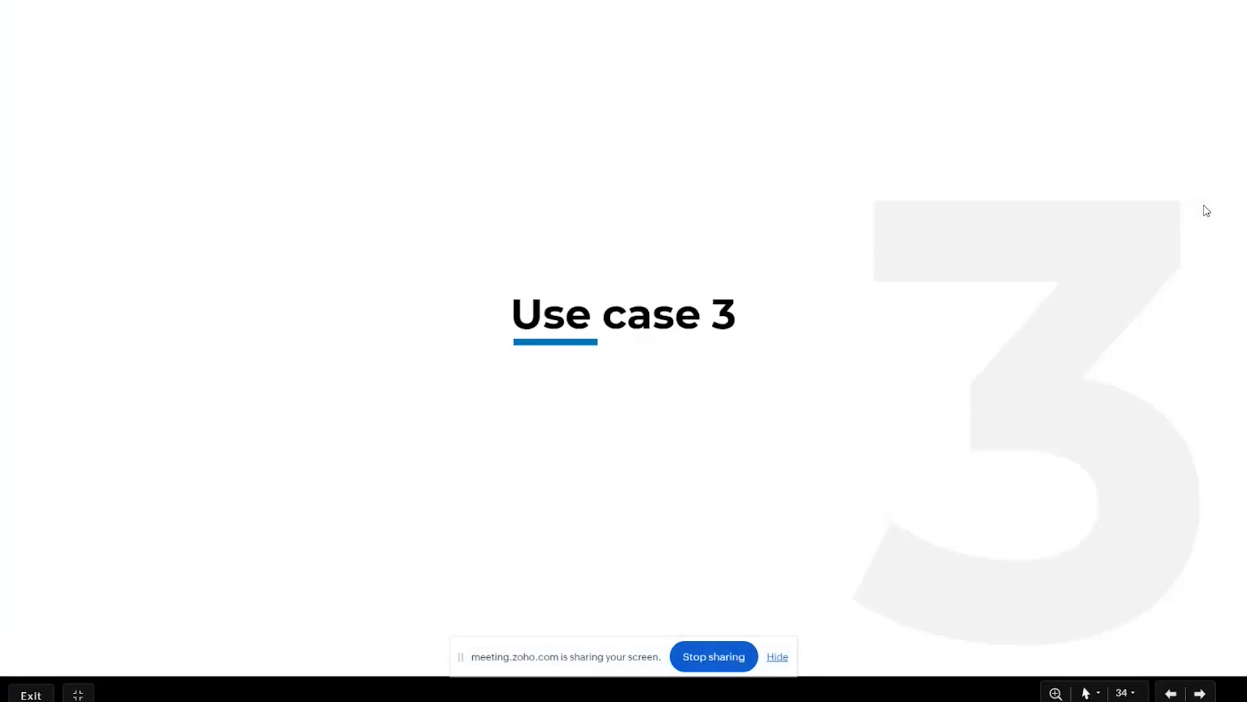
{"action": "key", "text": "Right"}
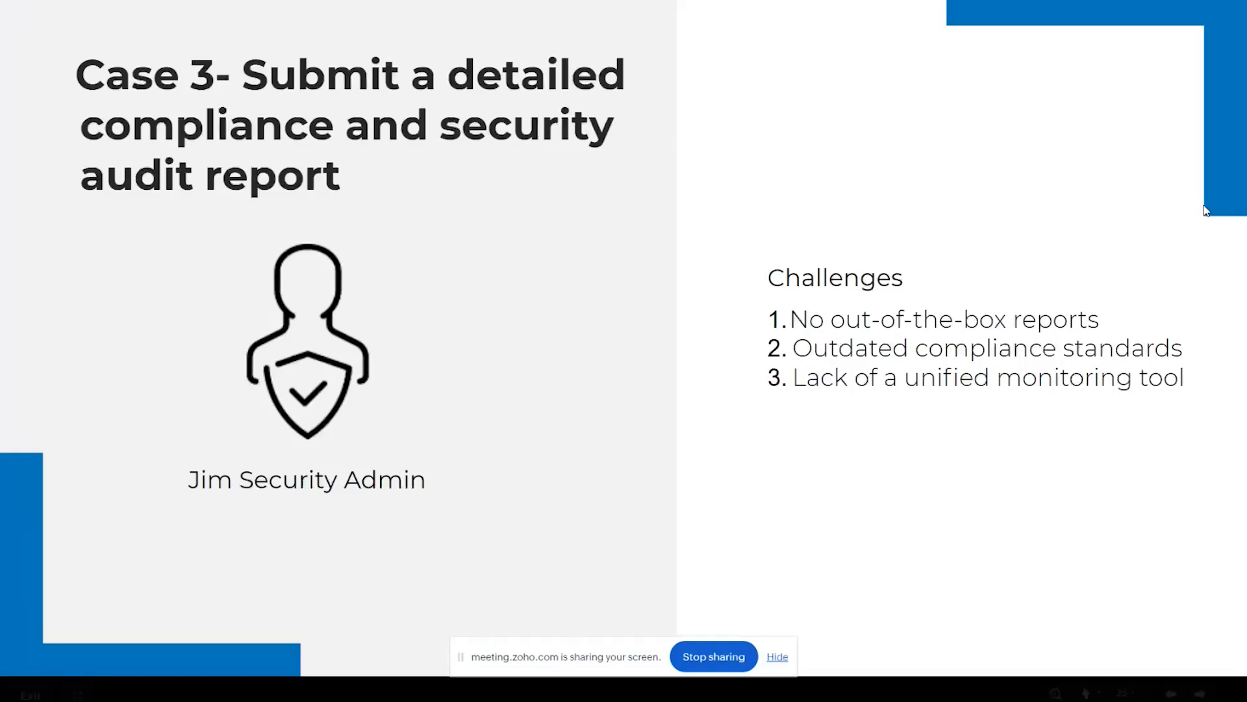